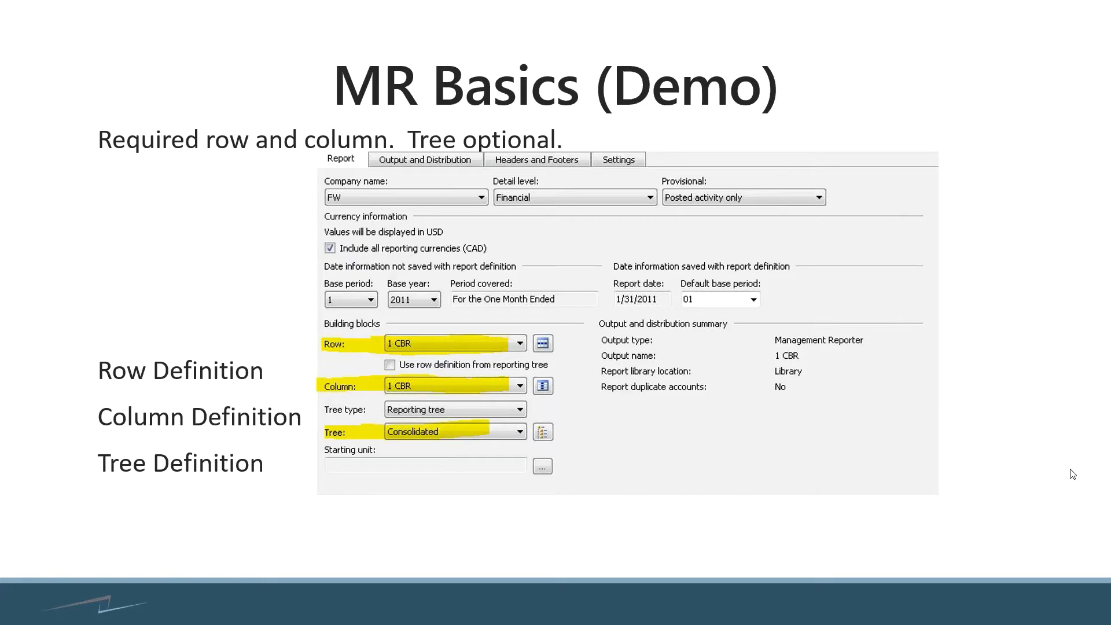
- Return from the slideshow to Management Reporter and close the unsaved New Report Definition
key(alt+Tab)
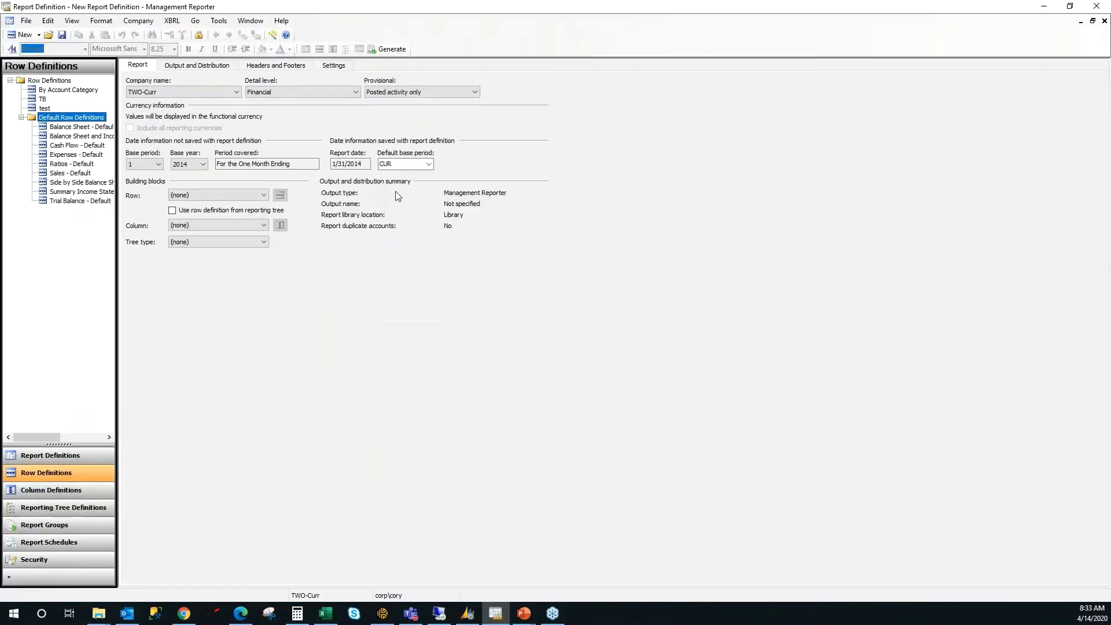
click(1104, 21)
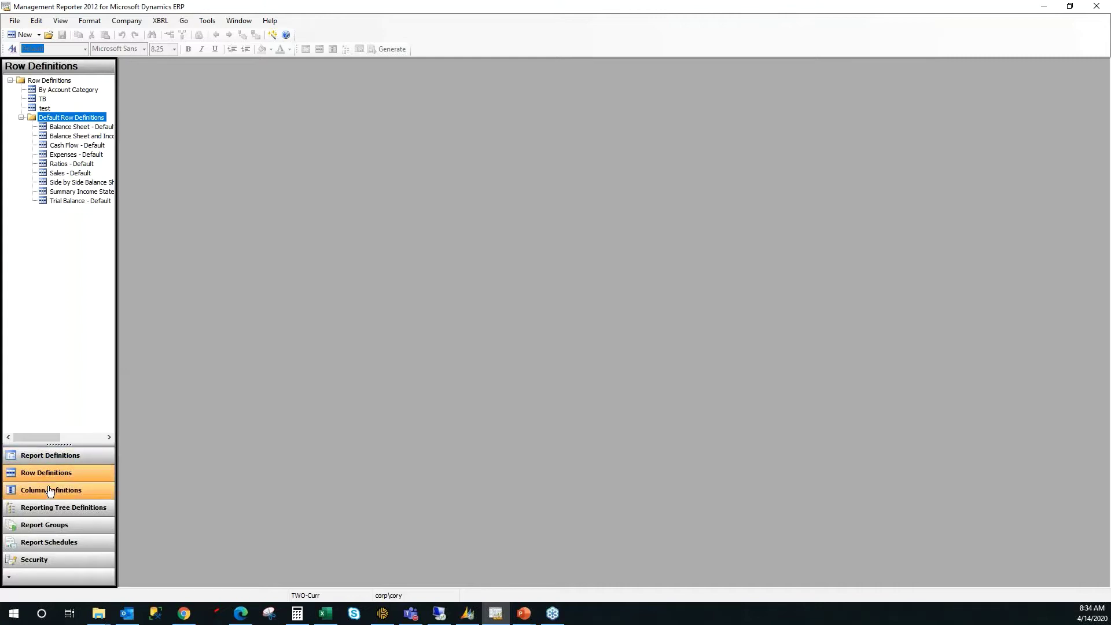
- Create a new row definition and enter 'Revenue' as the description of row code 100
click(26, 36)
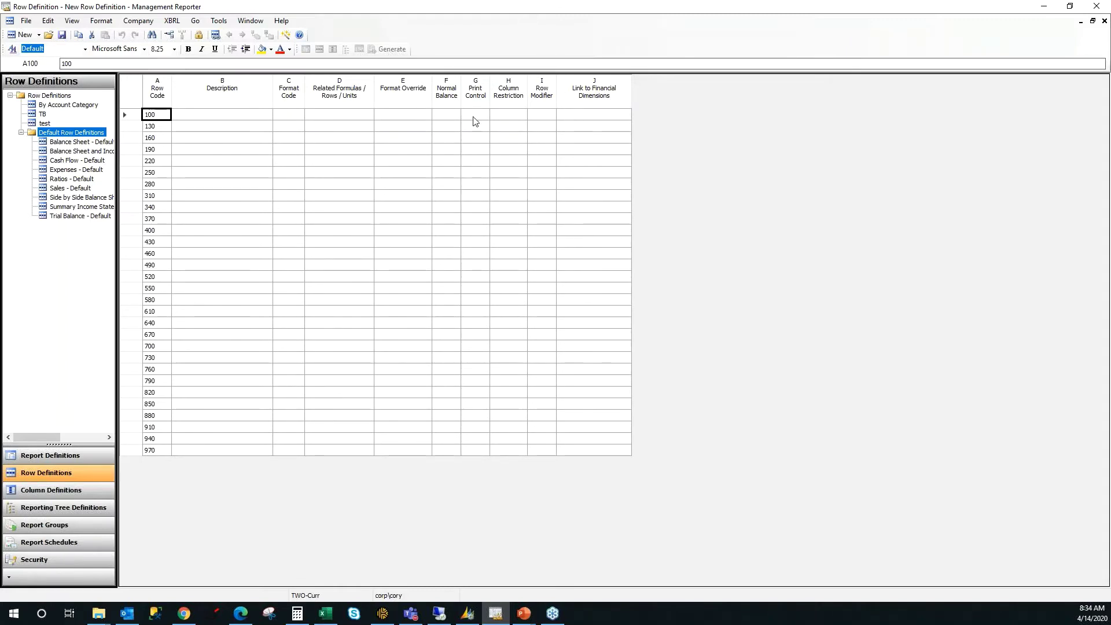
click(234, 117)
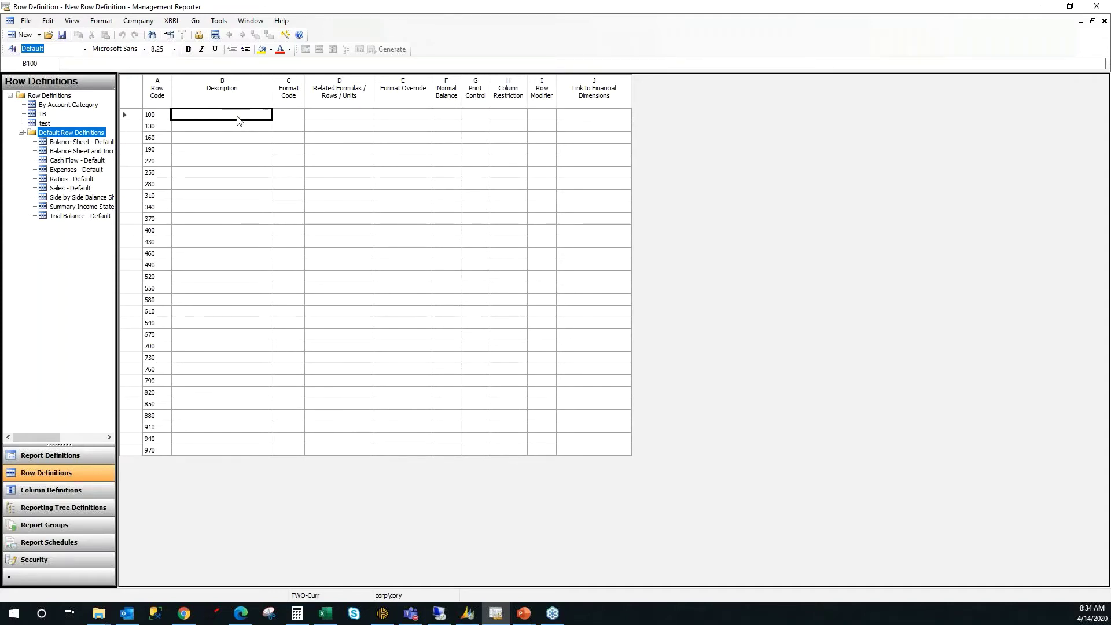
text(Revenue)
key(Return)
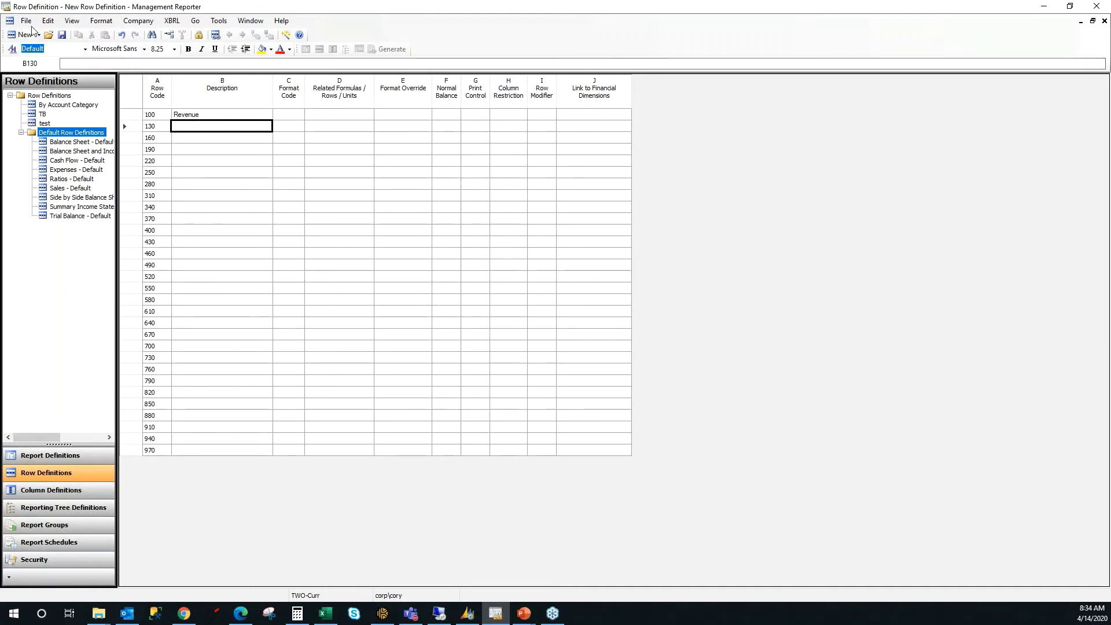
click(48, 21)
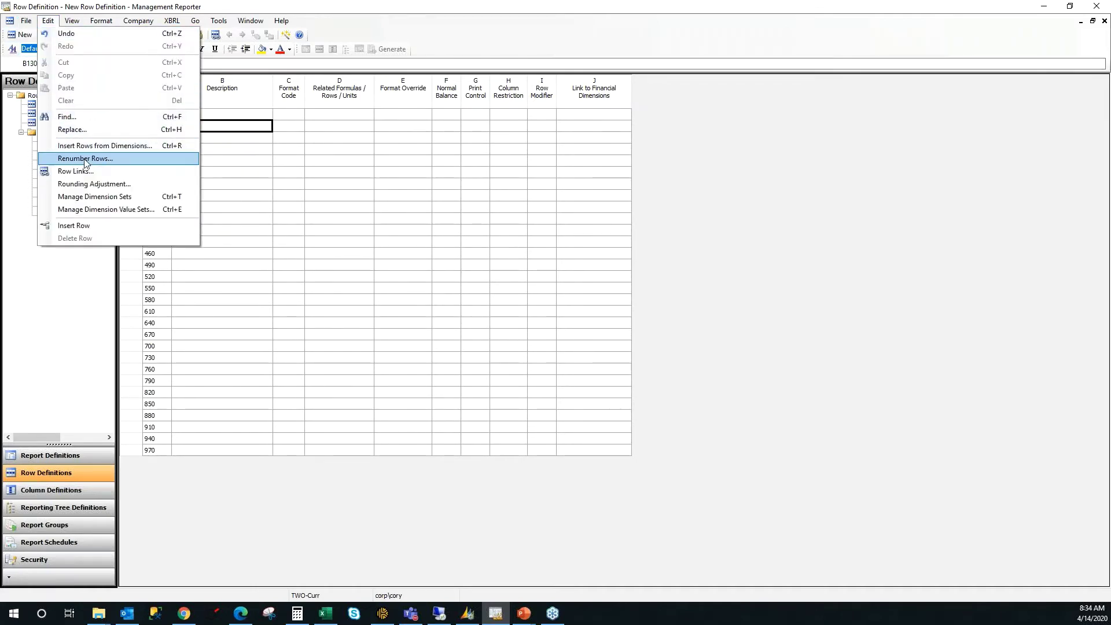
- In Insert Rows from Dimensions, set the Account range from 4000 to 4999
click(115, 152)
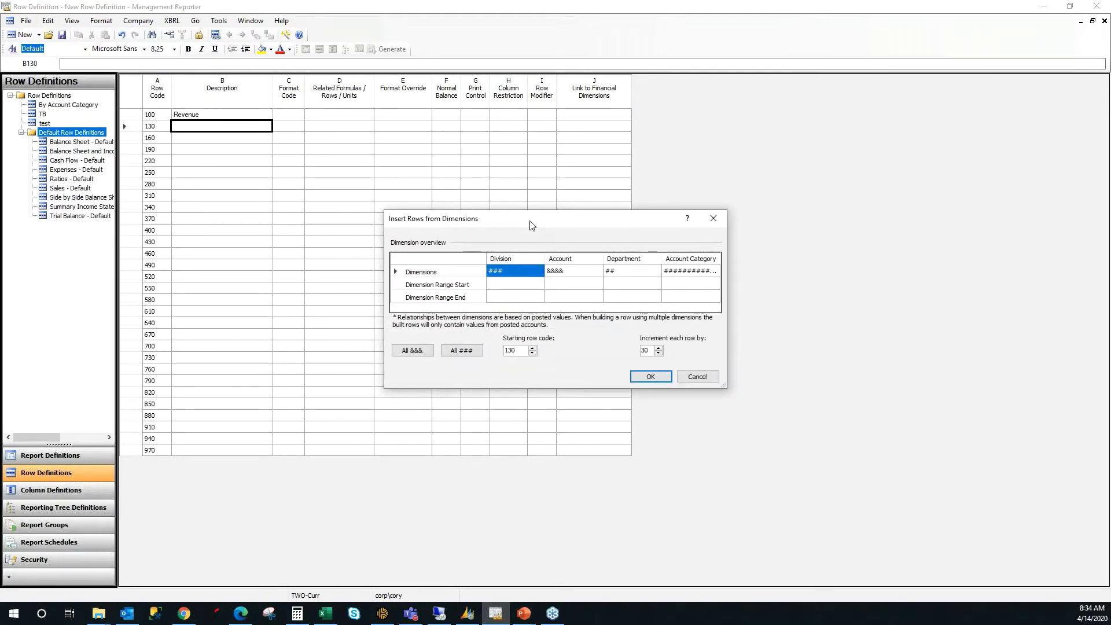
drag(531, 224, 510, 217)
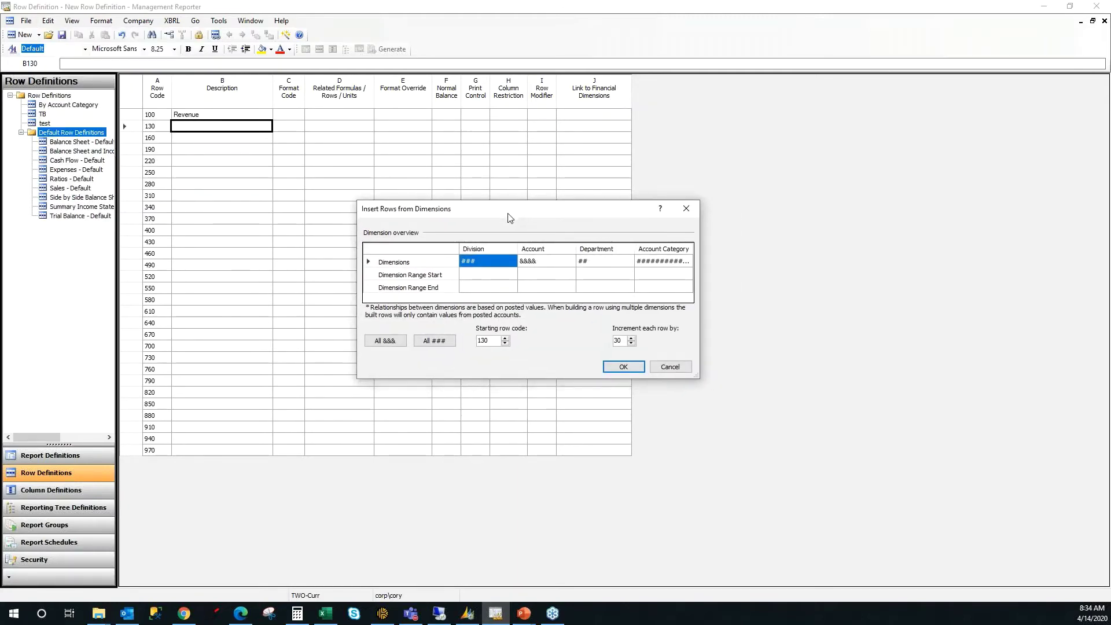
click(539, 281)
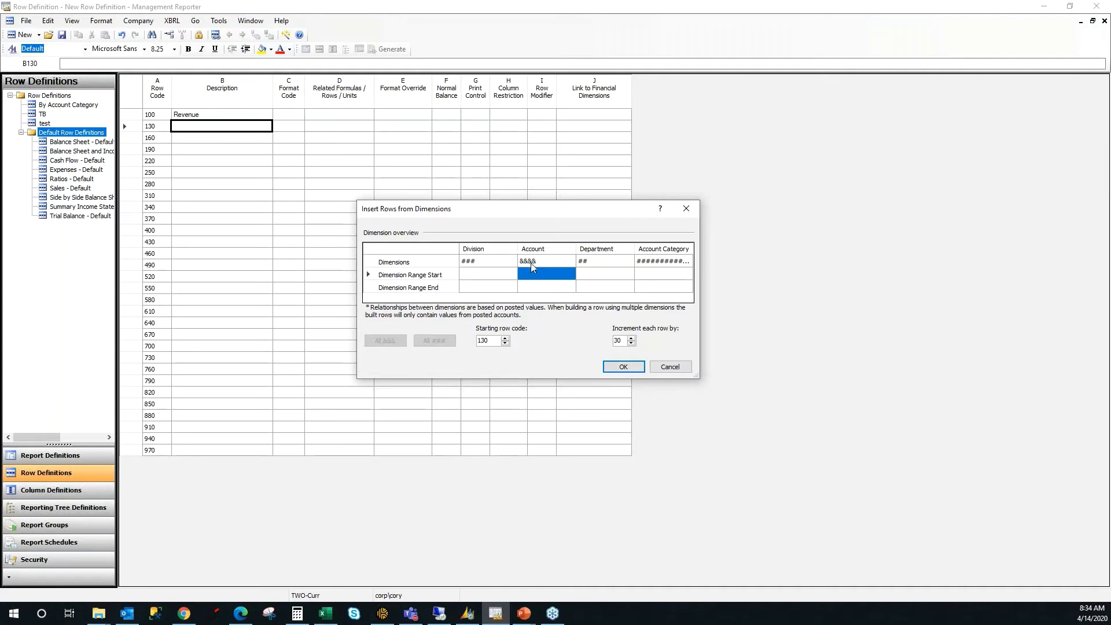
click(542, 258)
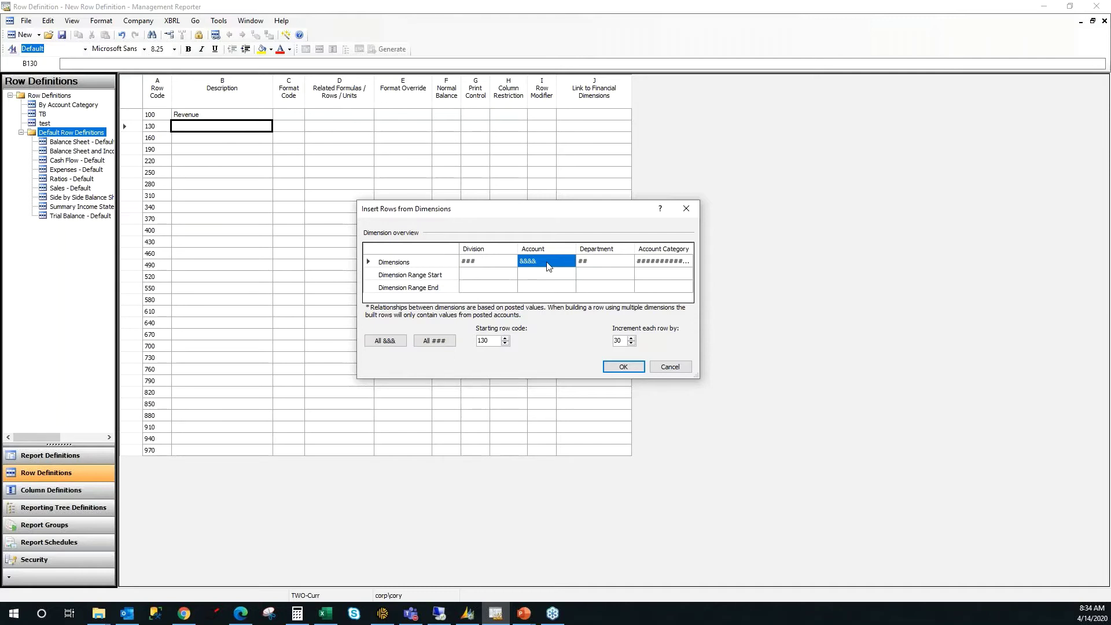
click(480, 265)
click(587, 265)
click(494, 268)
click(598, 269)
click(485, 264)
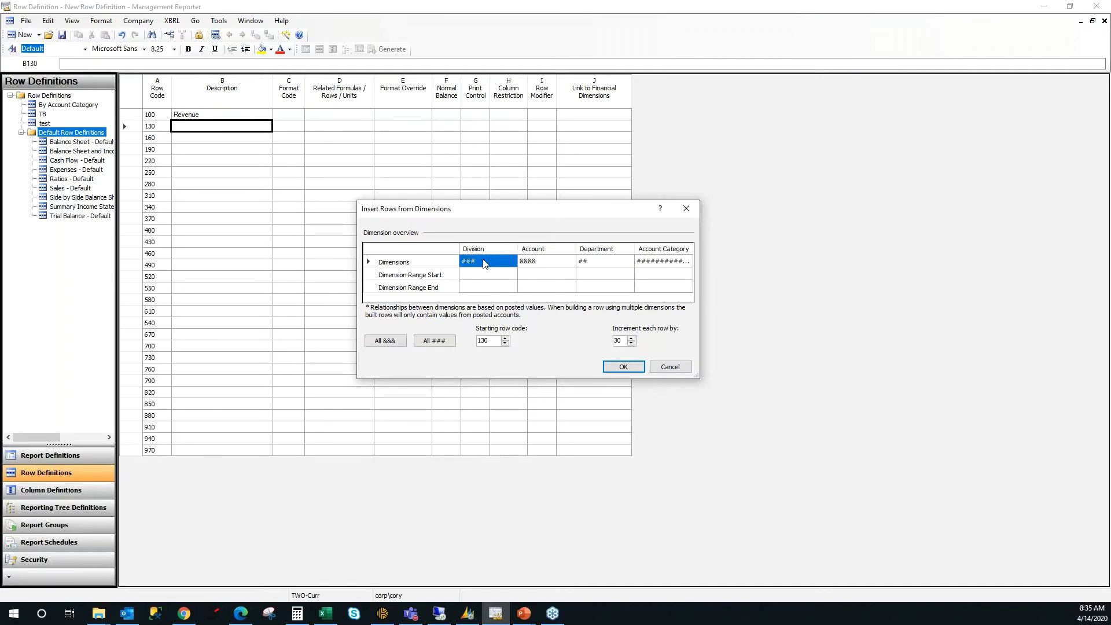
click(533, 272)
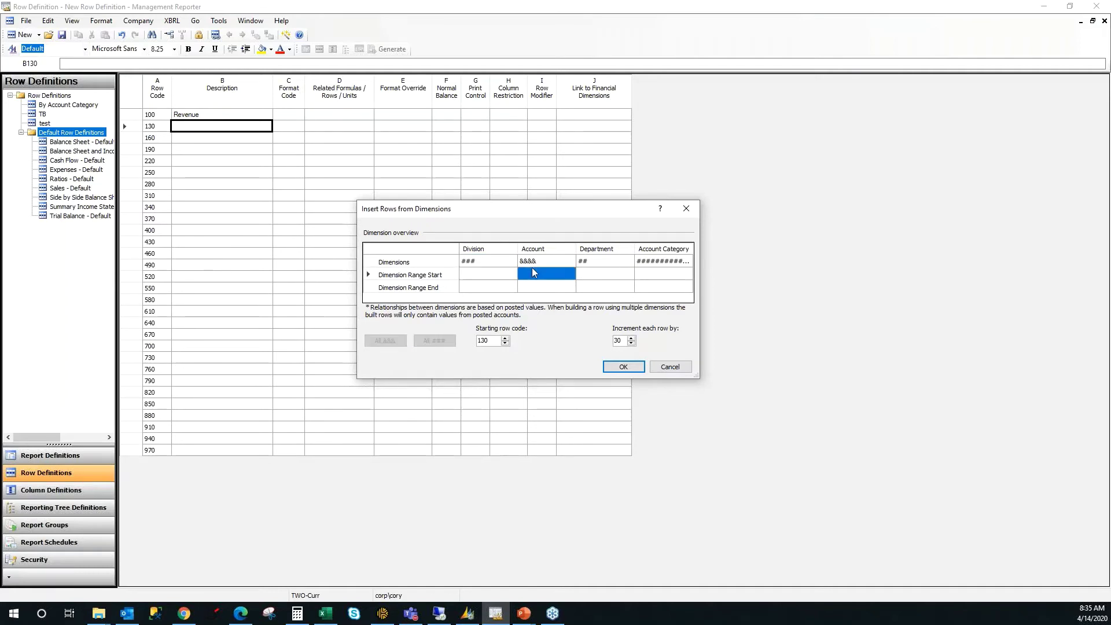
text(4000)
click(536, 289)
text(4999)
- Try All &&& roll-up, then restore Division ### and Department ## to list each value
click(486, 262)
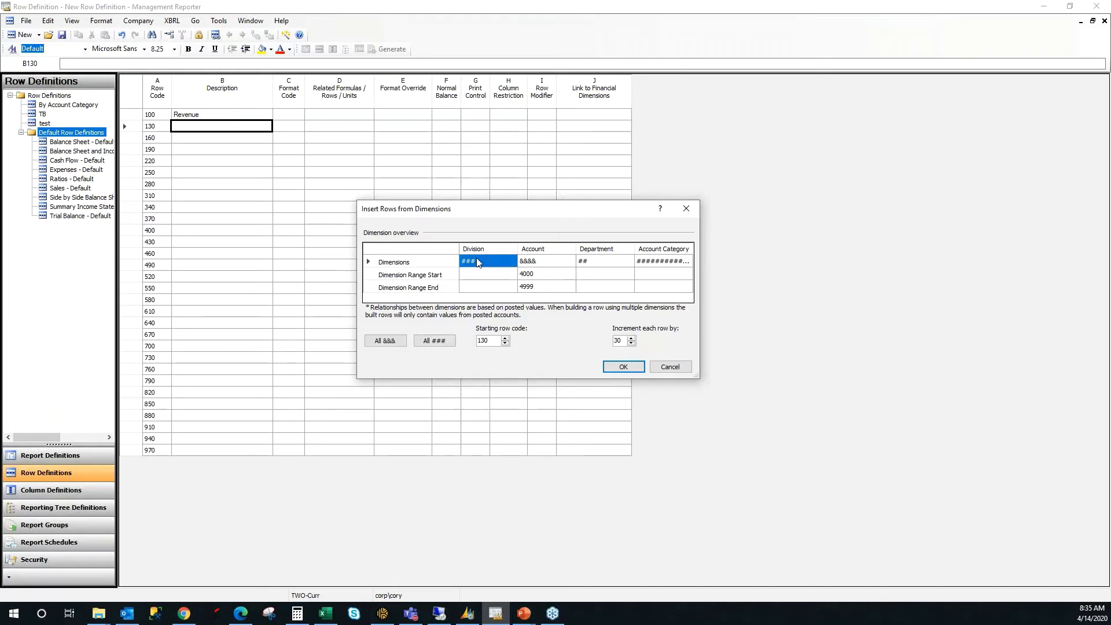
click(384, 340)
click(384, 341)
click(384, 341)
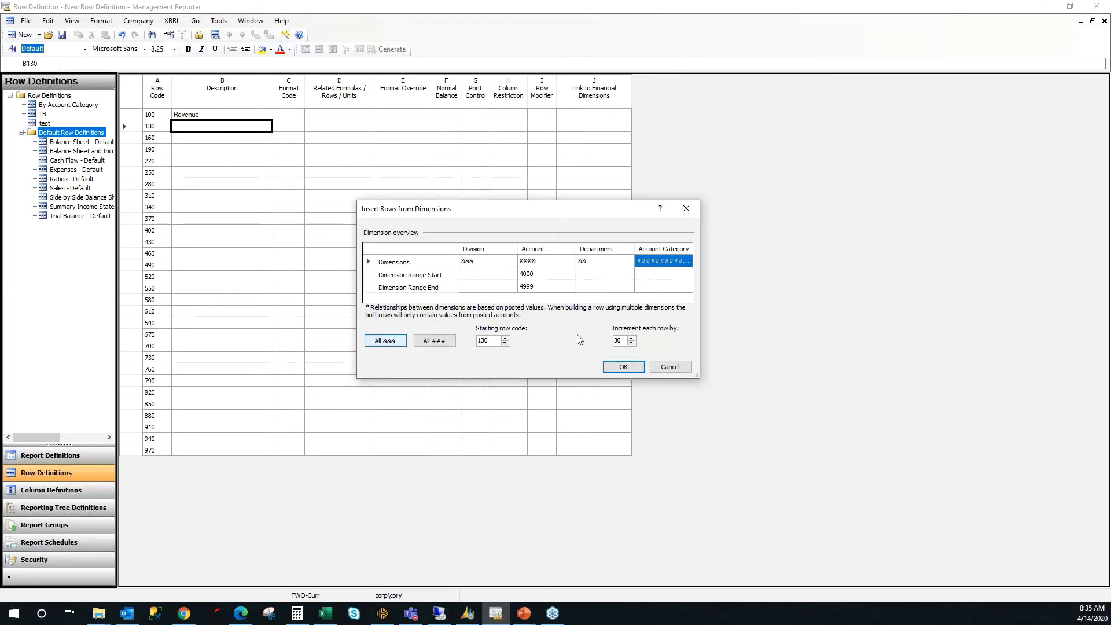
click(490, 268)
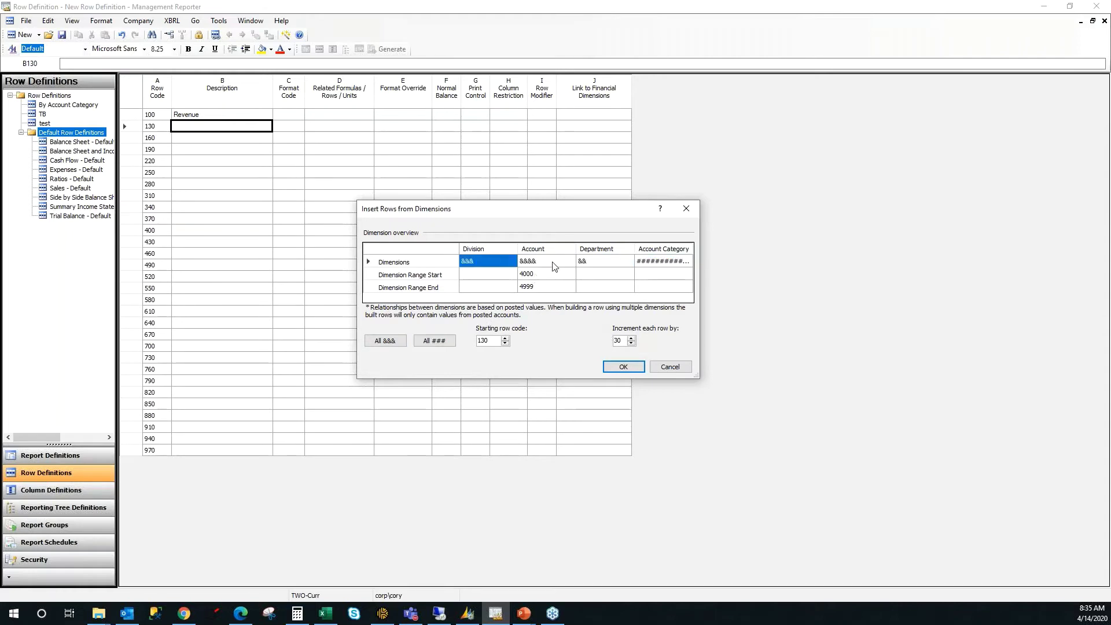
click(582, 268)
click(492, 269)
click(434, 341)
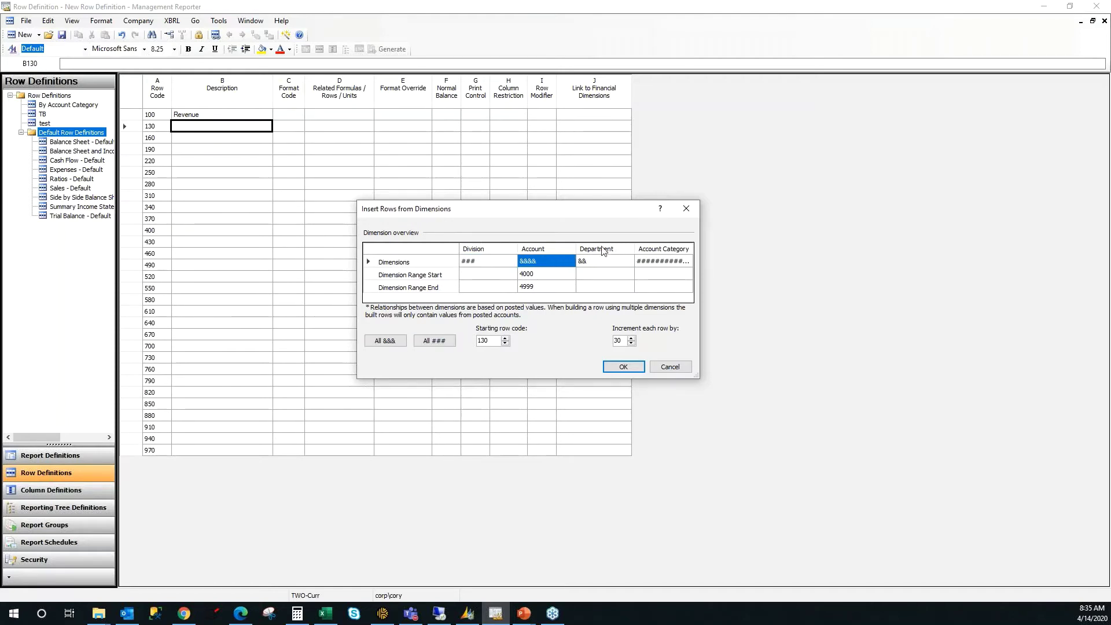
click(604, 261)
click(435, 341)
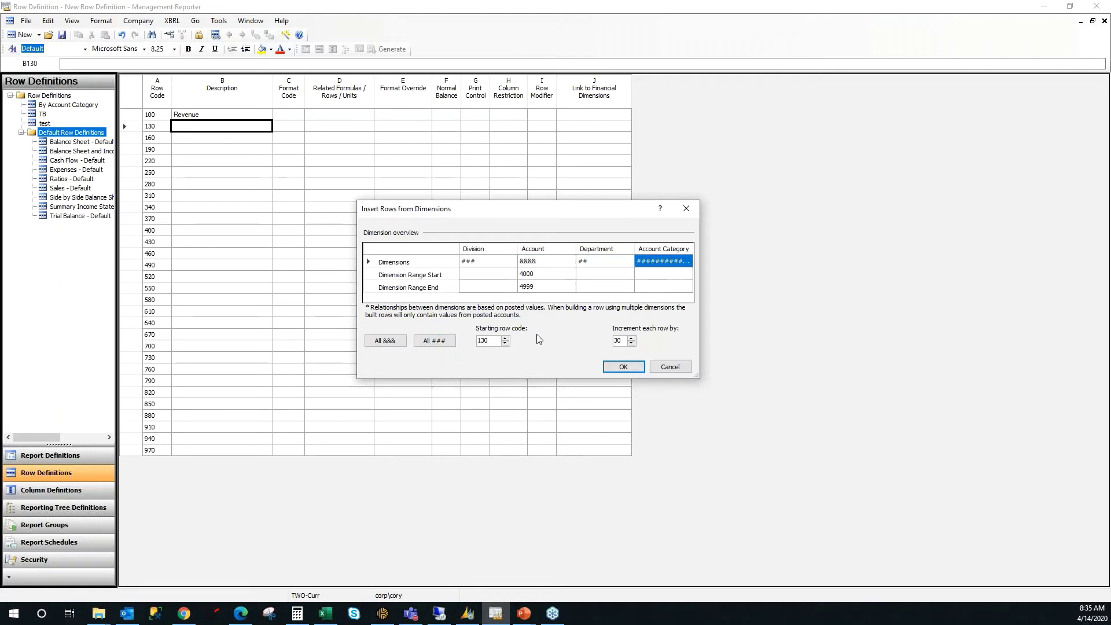
- Generate rows 130–1870 from accounts 4100–4800 into the row definition
click(623, 368)
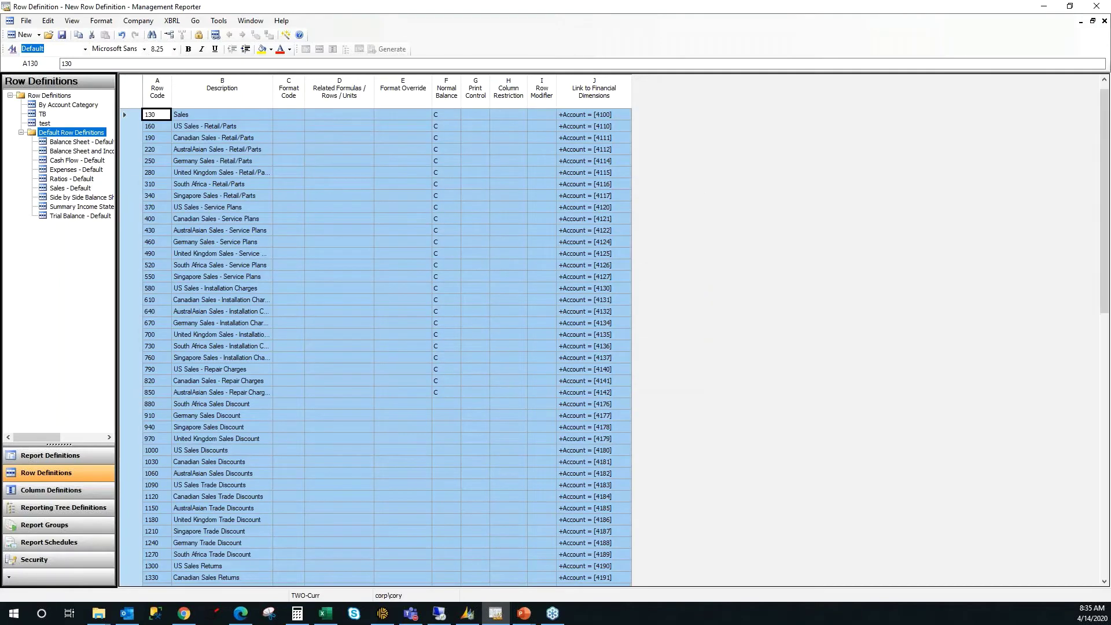
click(591, 128)
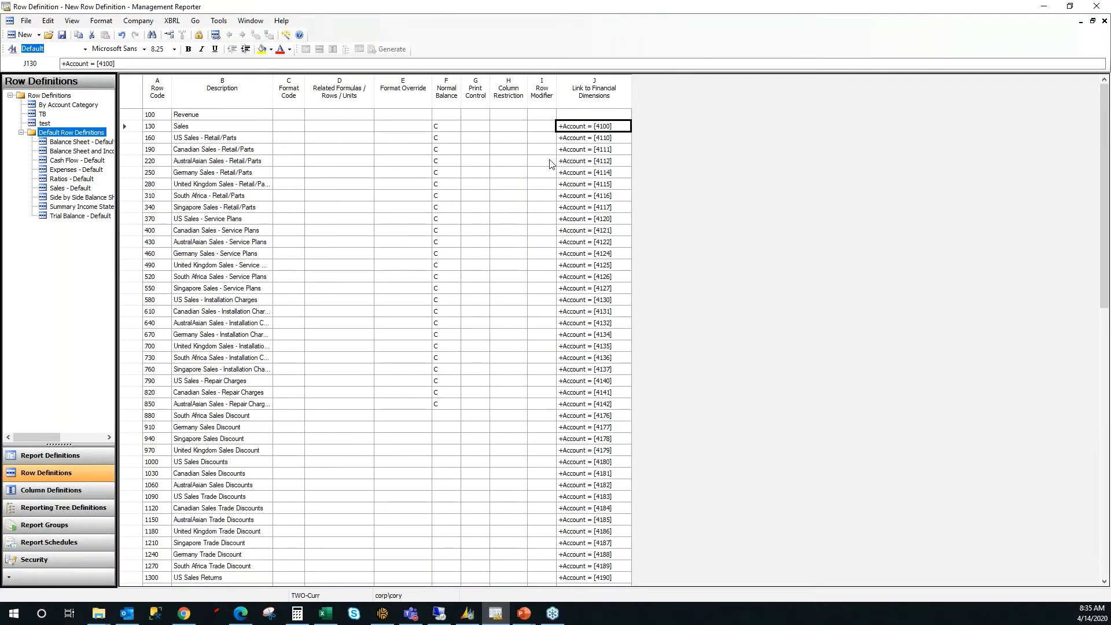
drag(445, 126, 439, 397)
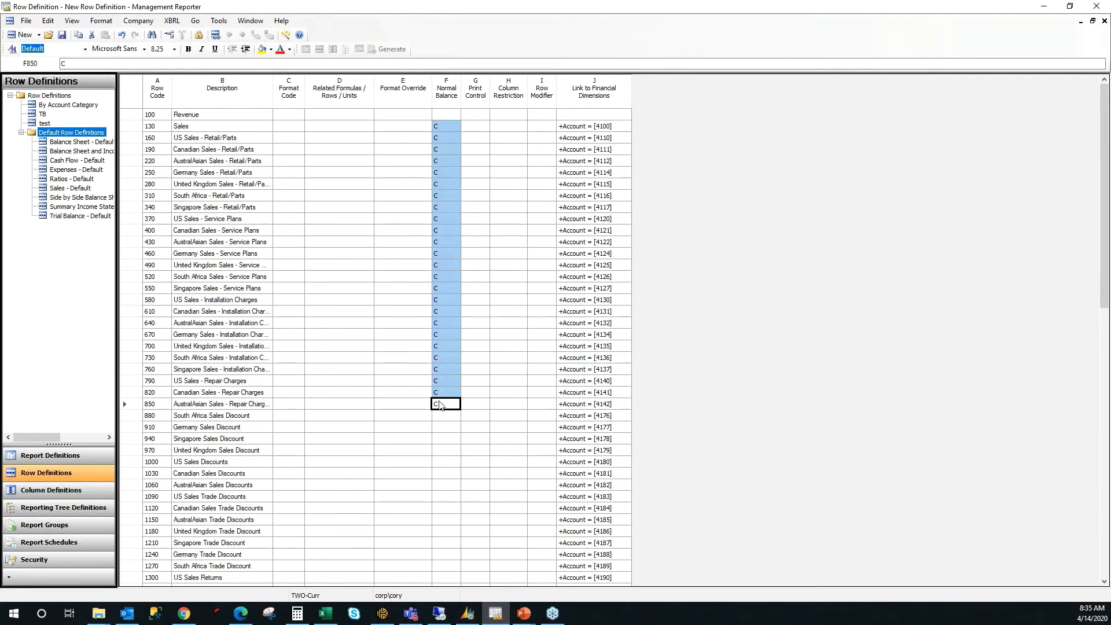
click(326, 370)
- Review the generated rows' normal balances and account links, down to row 1720 and back to 460
scroll(371, 338, down, 8)
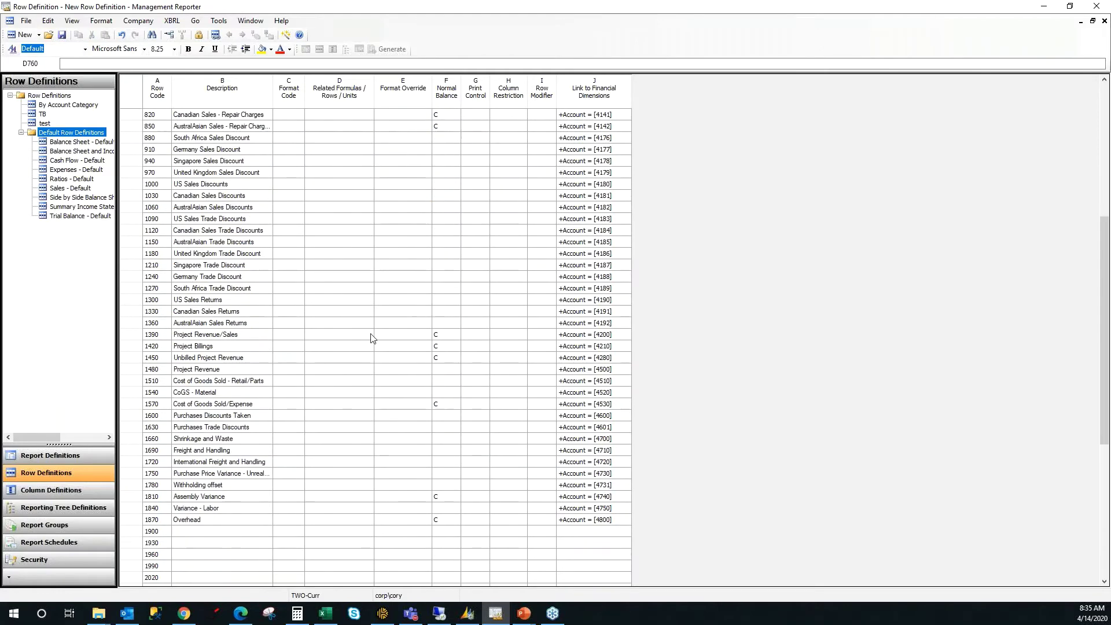
scroll(370, 338, up, 8)
scroll(371, 338, down, 6)
scroll(371, 339, down, 7)
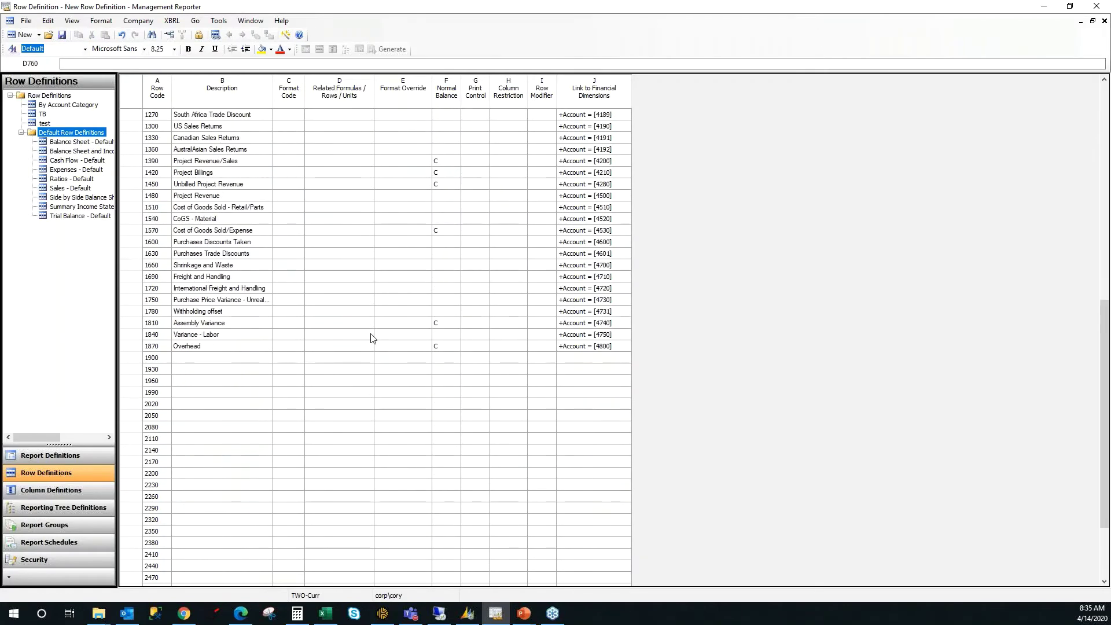
scroll(371, 339, up, 2)
click(444, 393)
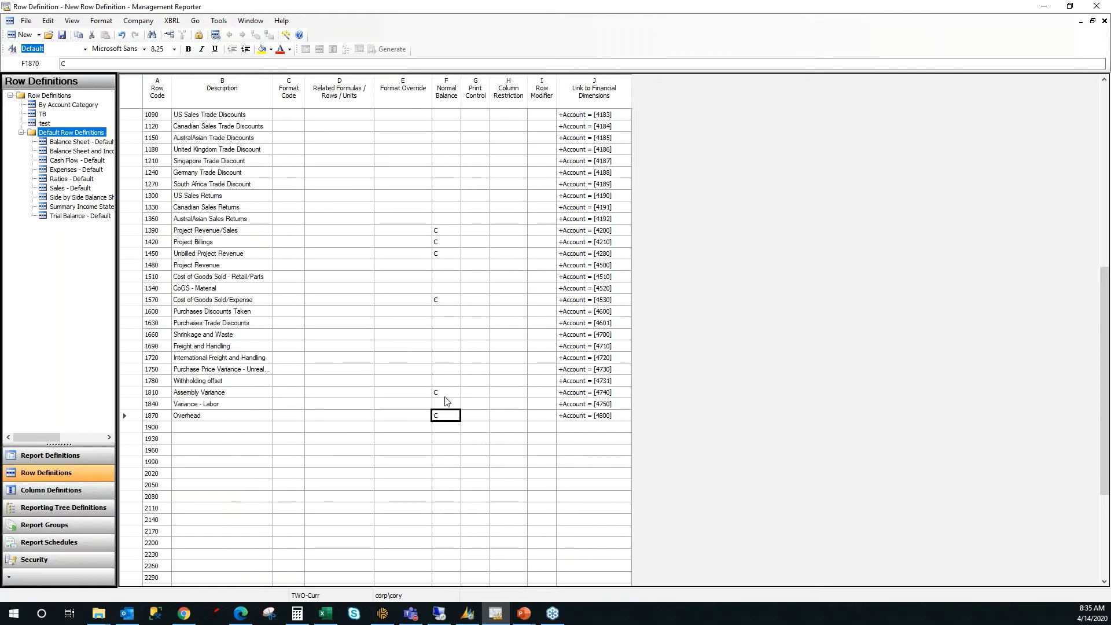
click(265, 428)
click(584, 359)
scroll(586, 363, up, 8)
scroll(586, 363, up, 3)
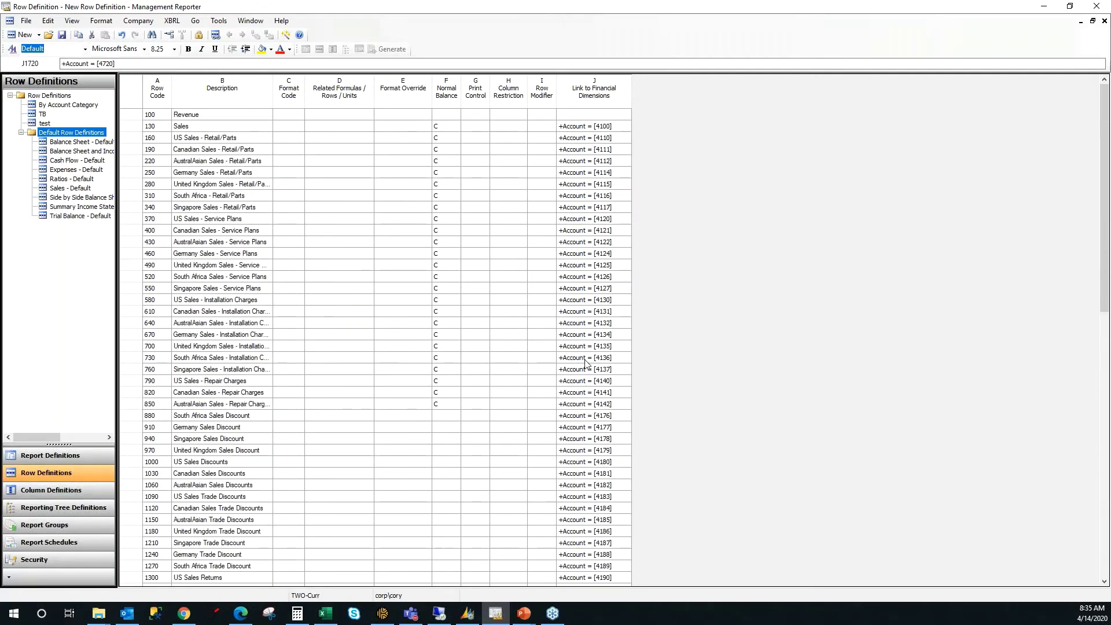
click(583, 257)
- Clear row 460's description, account link and normal balance, including a trial 4124 entry
click(234, 256)
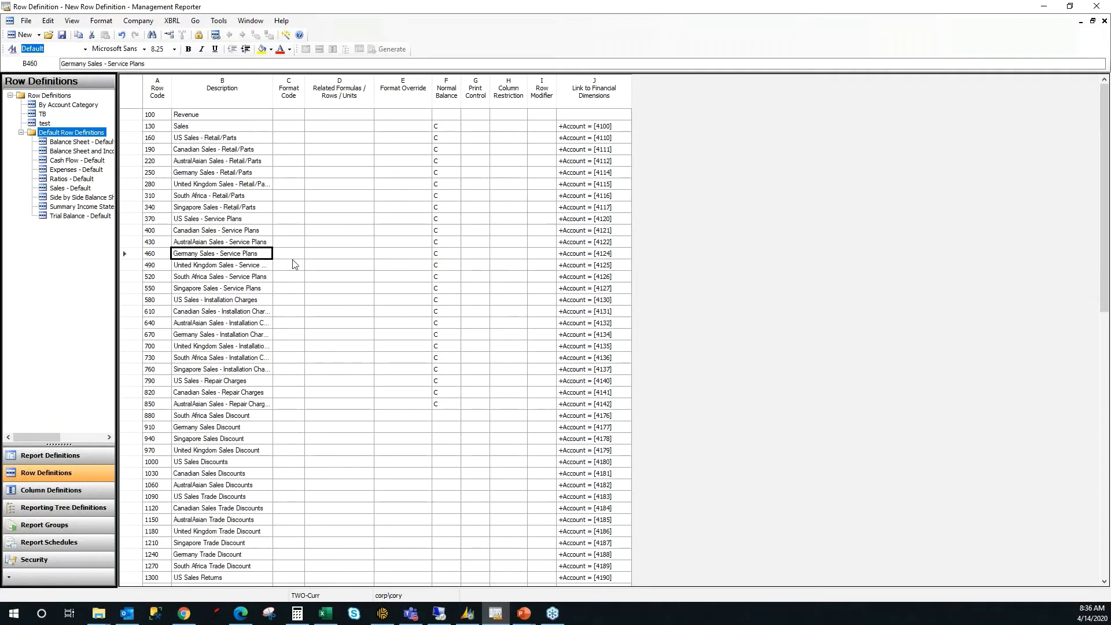
key(Delete)
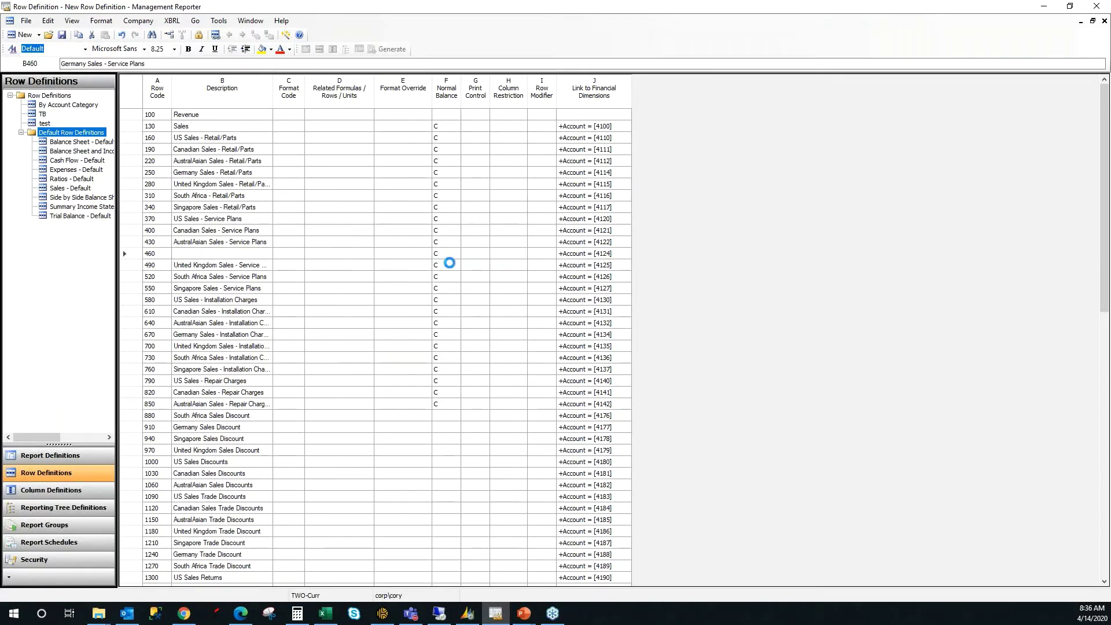
click(584, 254)
key(Delete)
click(446, 254)
key(Delete)
click(584, 254)
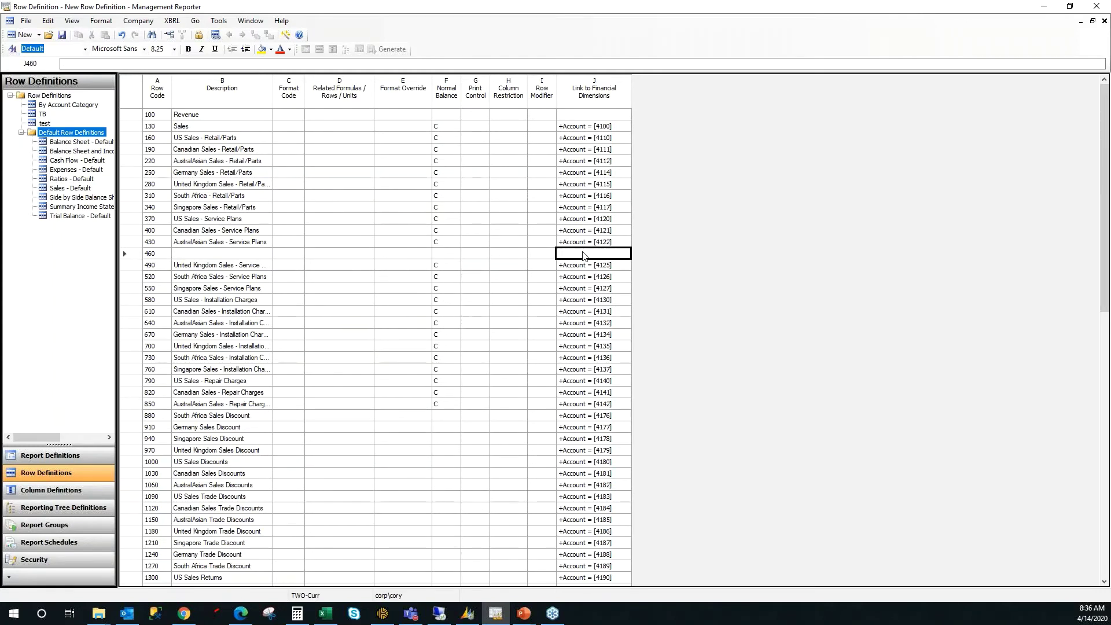
text(4124)
key(Up)
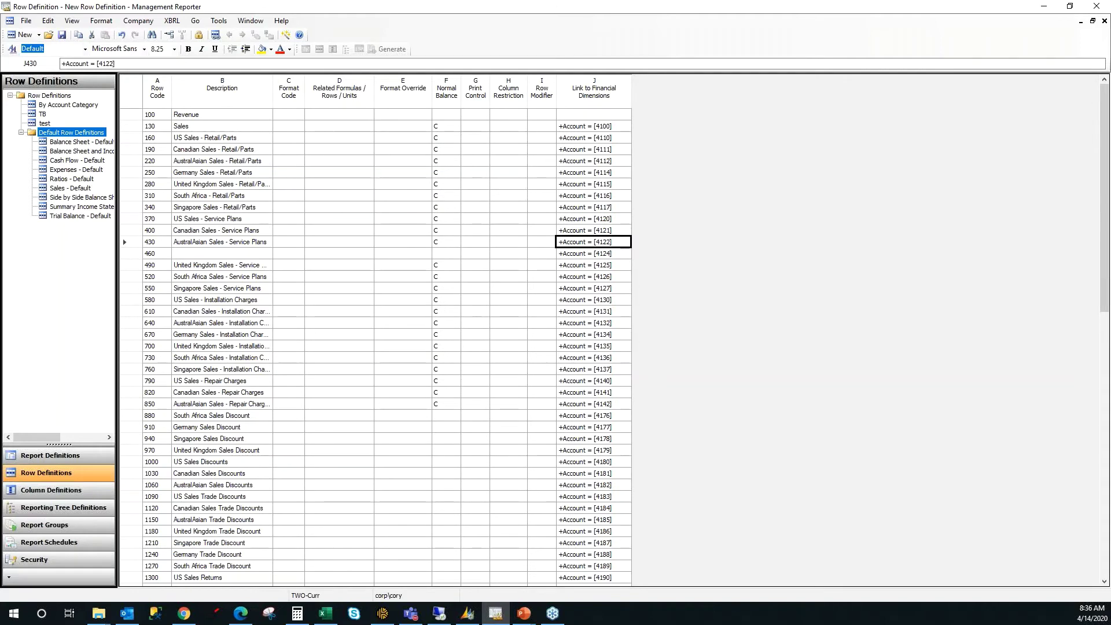
click(231, 254)
click(580, 254)
key(Delete)
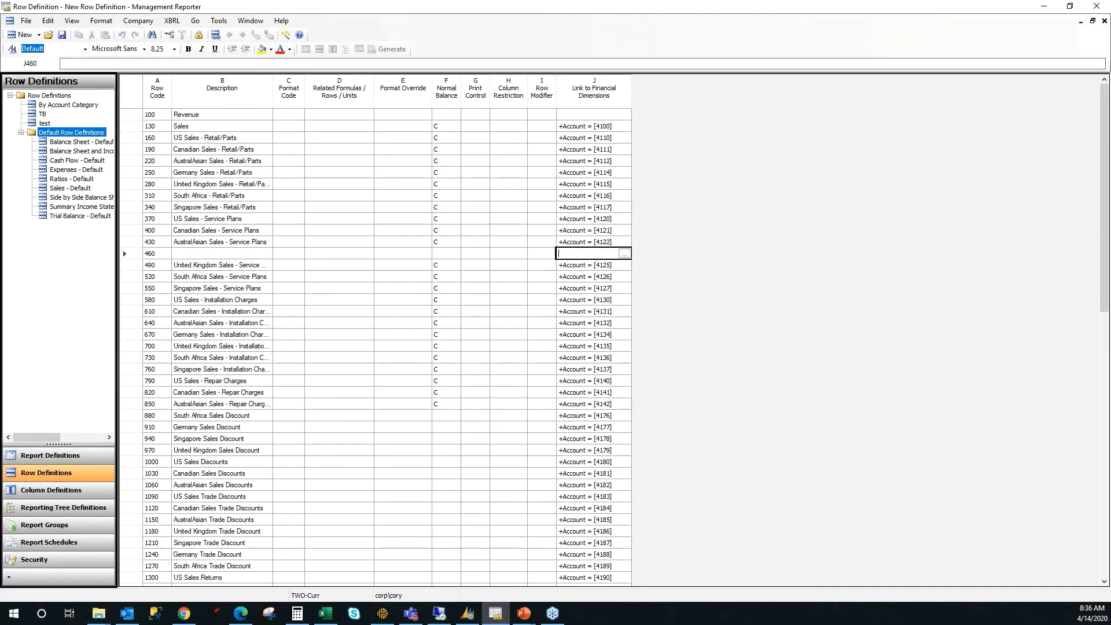
- Link row 460 to account 4124, Germany Sales - Service Plans, through the Dimensions lookup
double_click(596, 253)
click(543, 283)
text(4124)
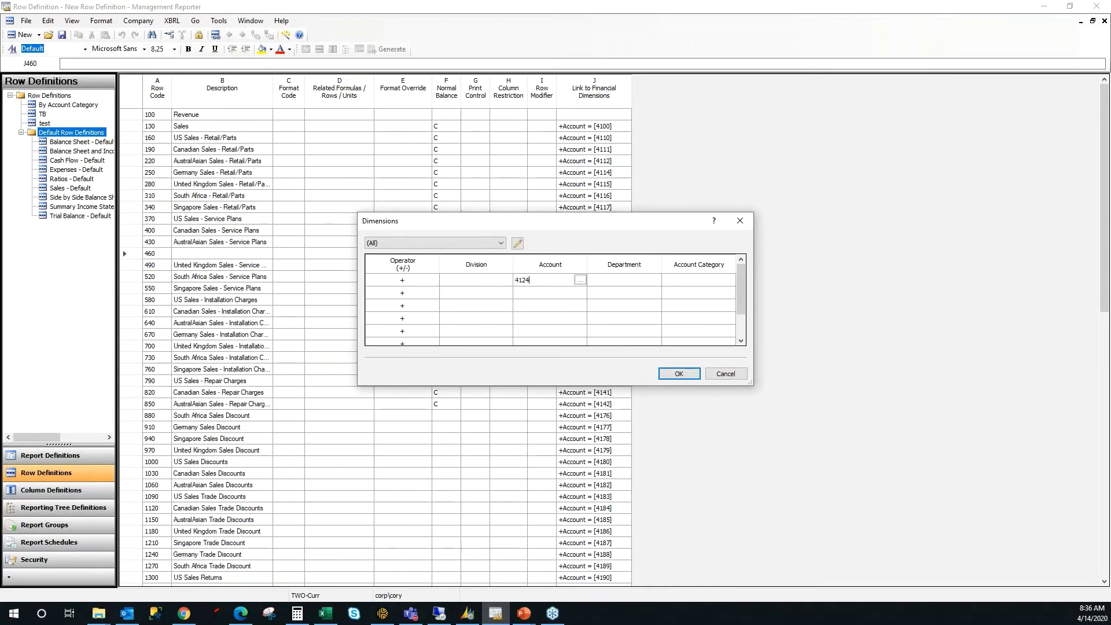
click(580, 279)
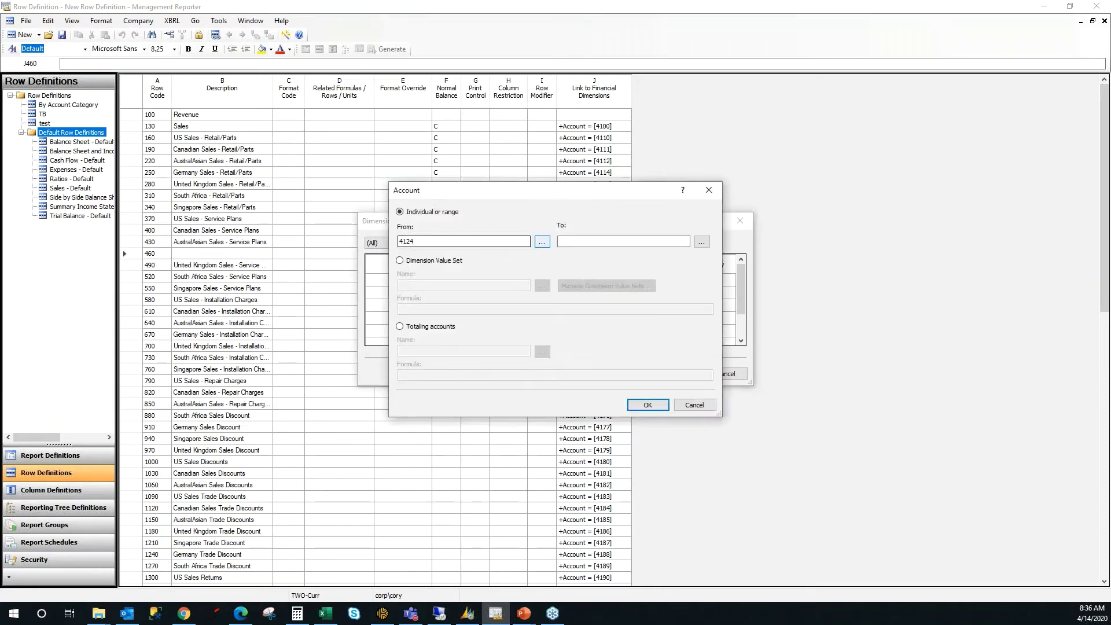
click(541, 241)
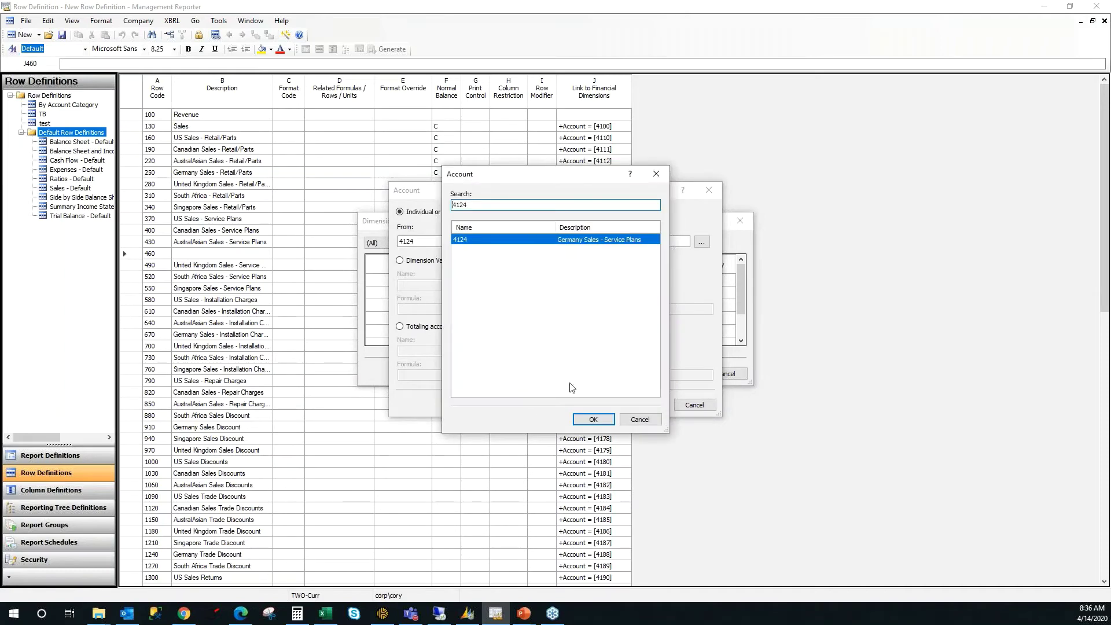
click(594, 422)
click(646, 405)
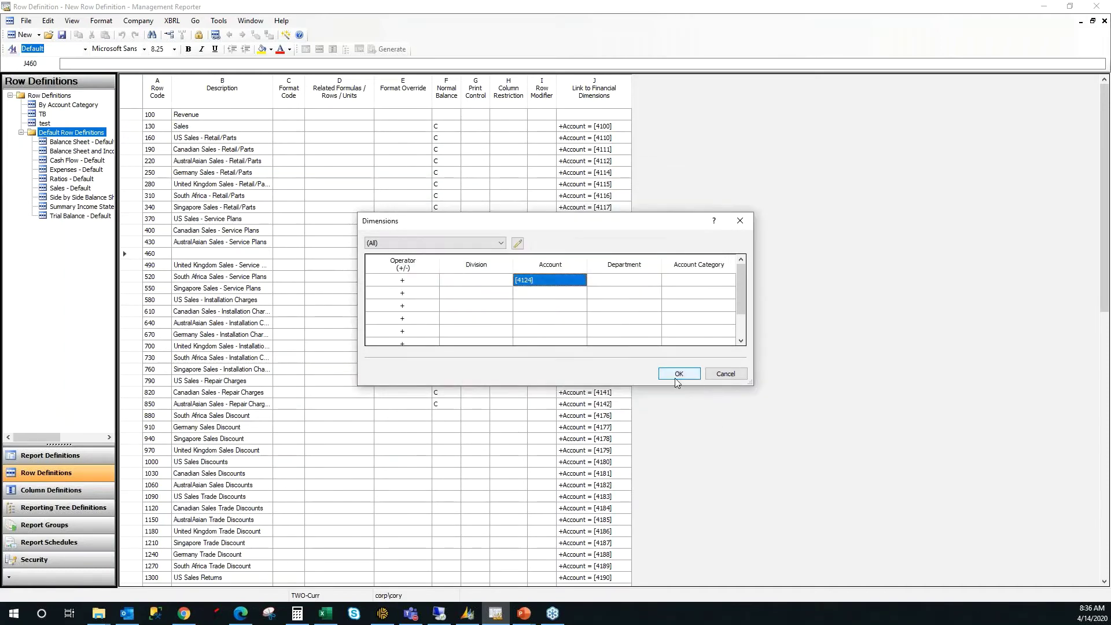
click(676, 374)
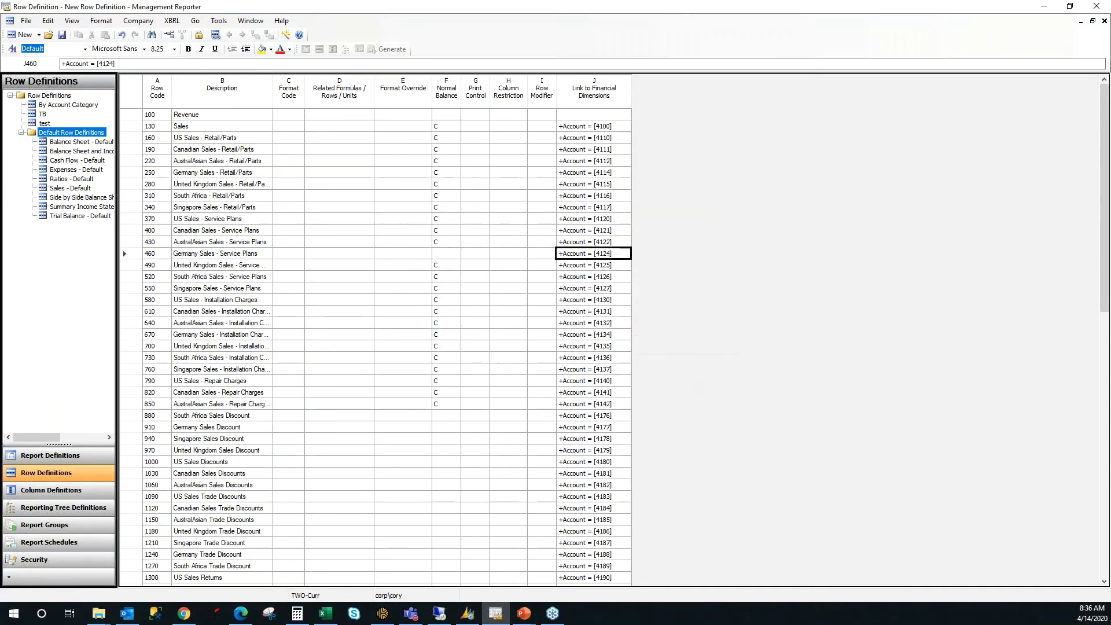
click(445, 255)
- Set row 460's normal balance to C and make the Revenue heading bold
text(c)
key(Tab)
click(411, 255)
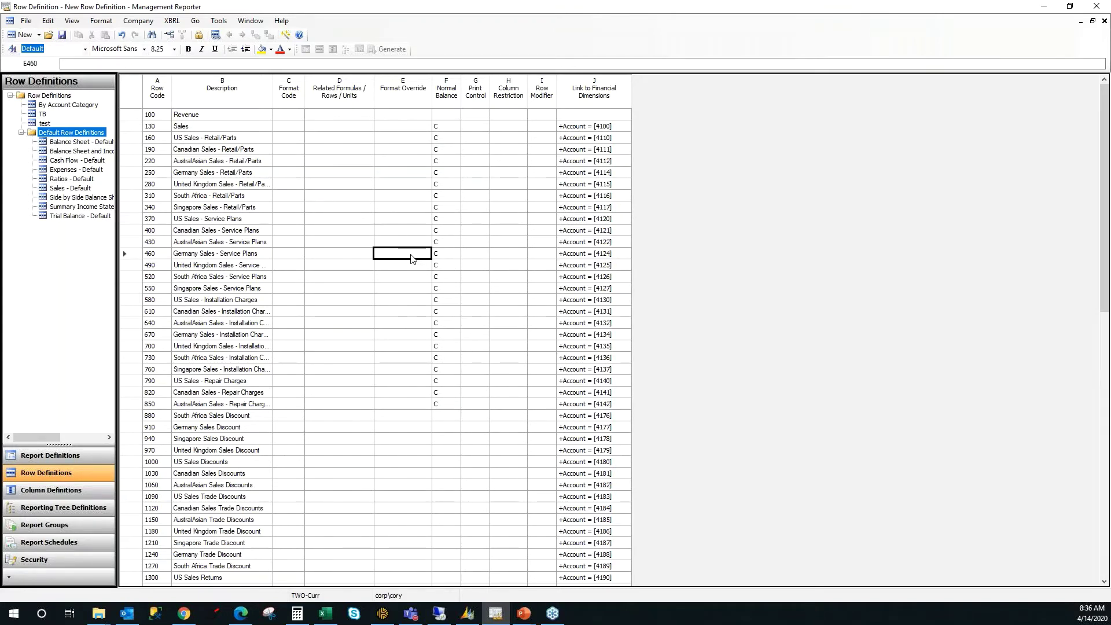
click(185, 115)
key(ctrl+b)
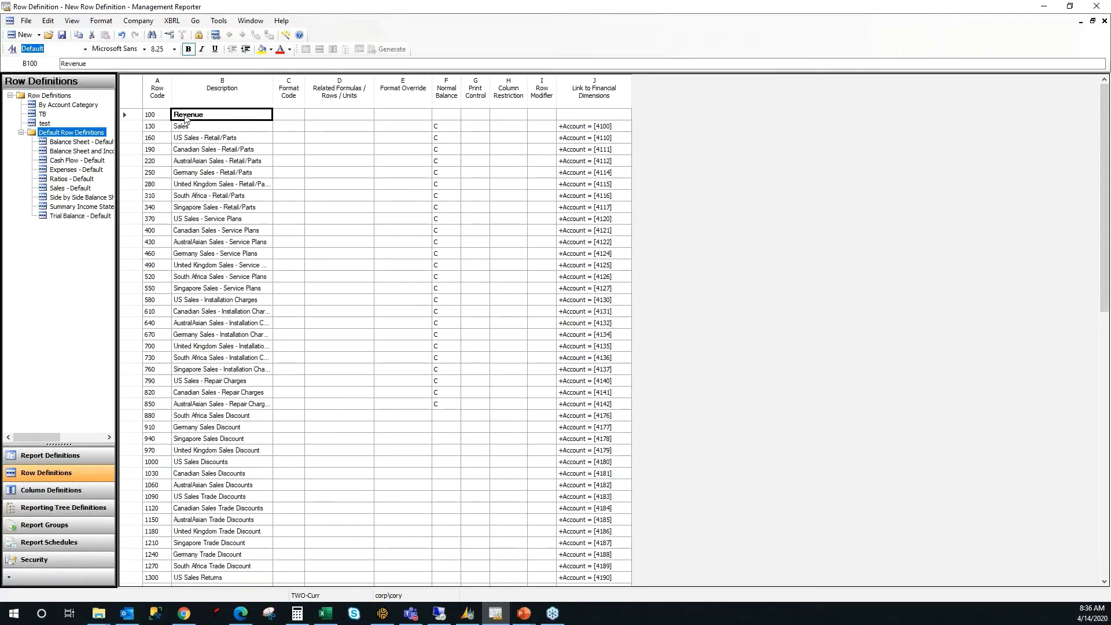
- Make row 1900 a --- underline and describe row 1930 as 'Total Revenue'
scroll(210, 123, down, 15)
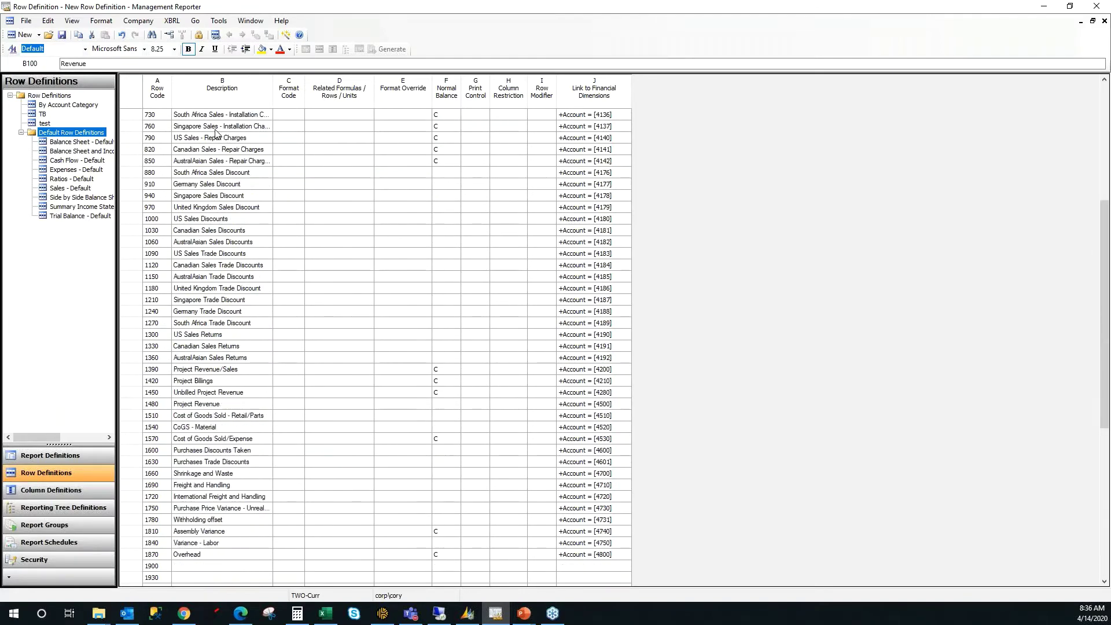
scroll(226, 197, up, 2)
click(293, 361)
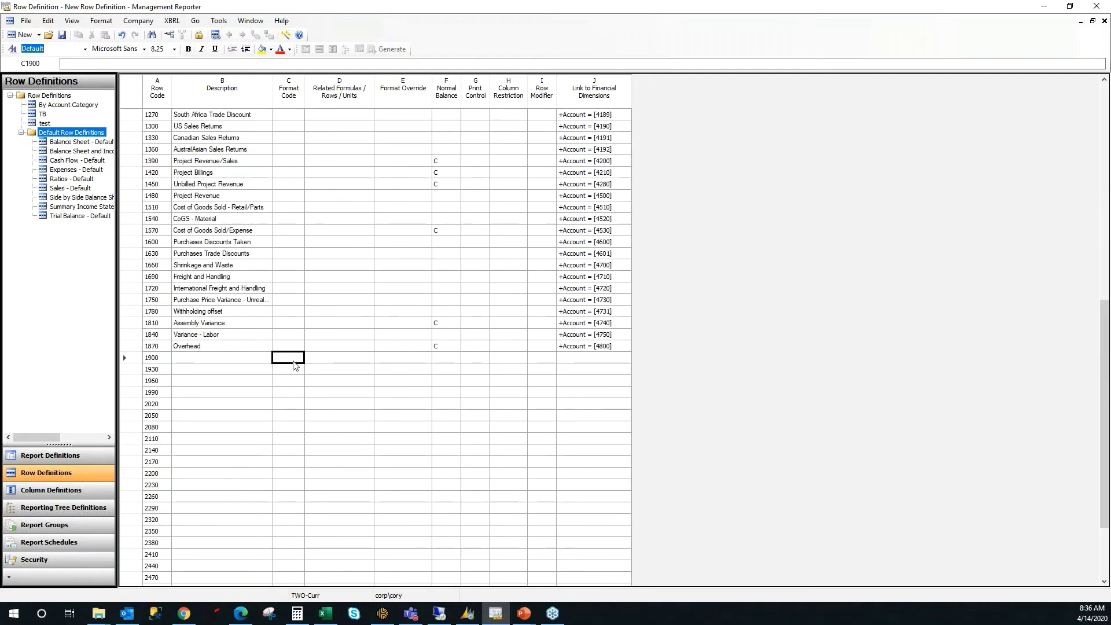
click(293, 362)
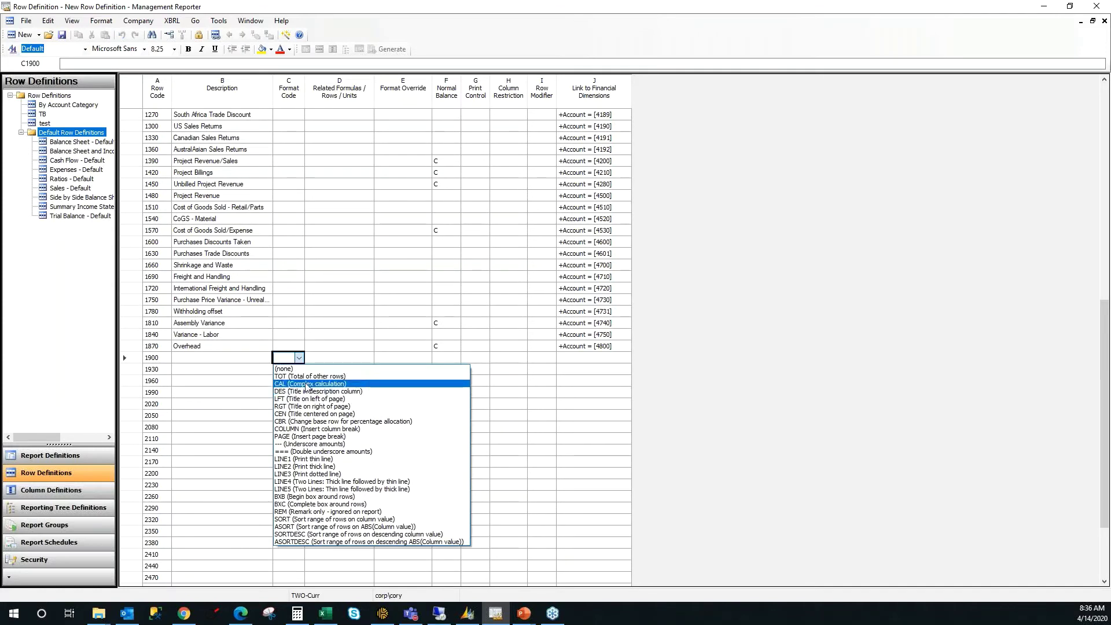
click(320, 444)
click(246, 374)
text(T)
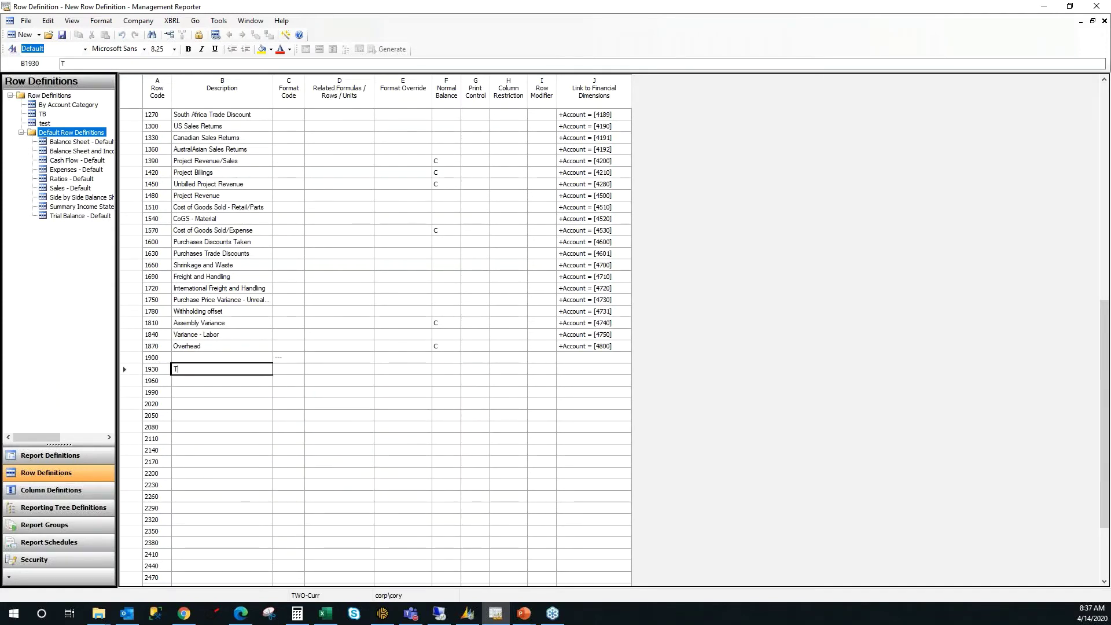
text(otal Revenue)
key(Tab)
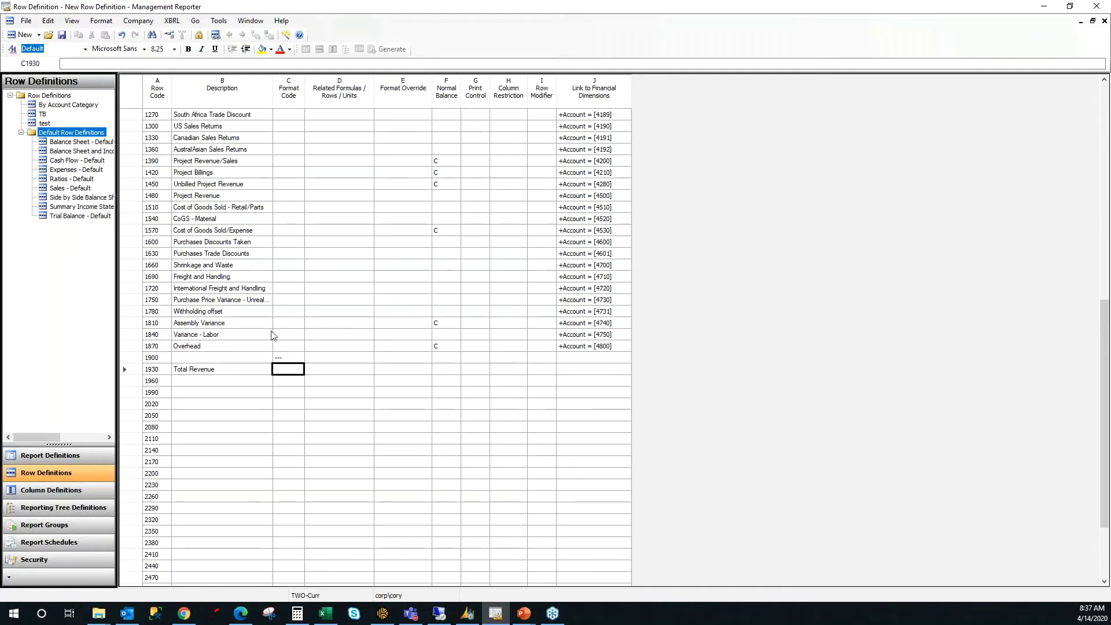
- Give row 1930 format code TOT with related formula 100:1900
scroll(273, 342, up, 13)
click(157, 115)
scroll(203, 341, down, 10)
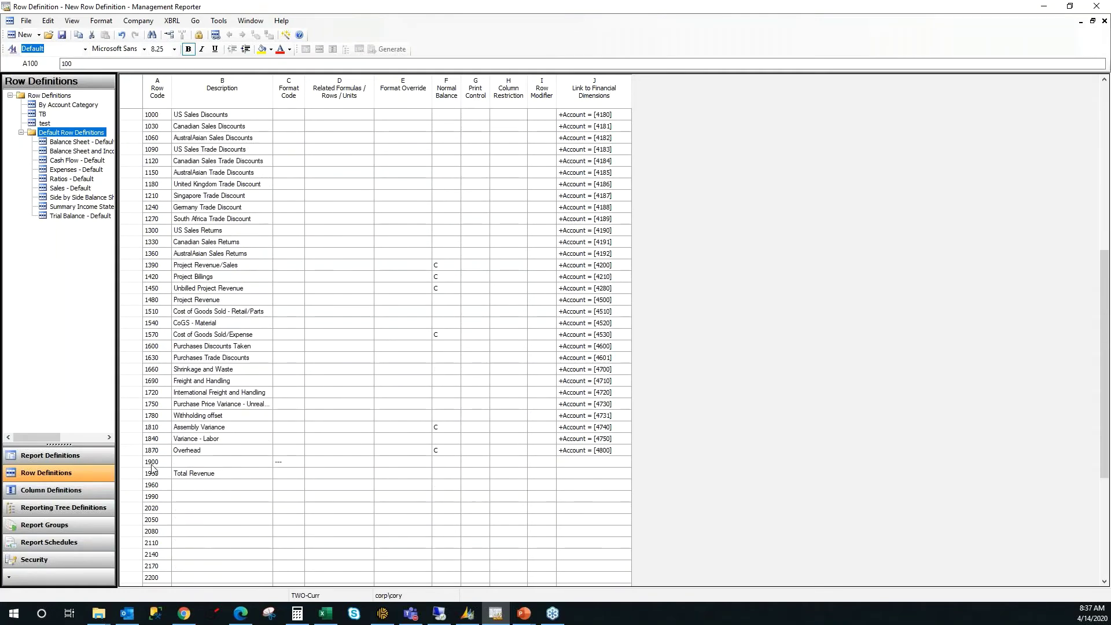
click(152, 463)
click(282, 476)
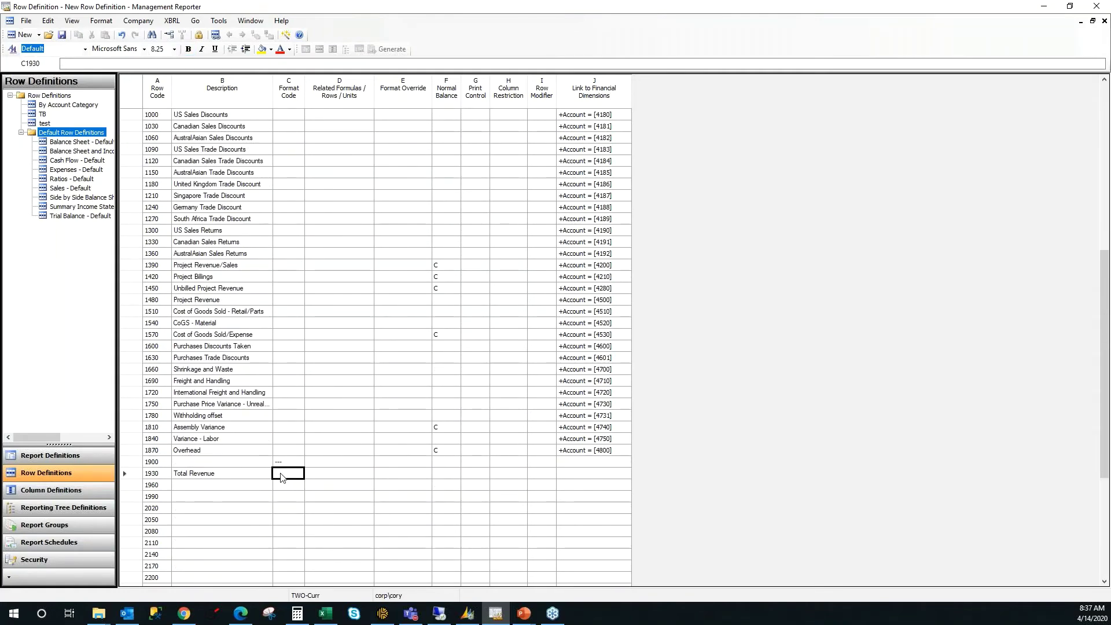
click(282, 476)
click(290, 478)
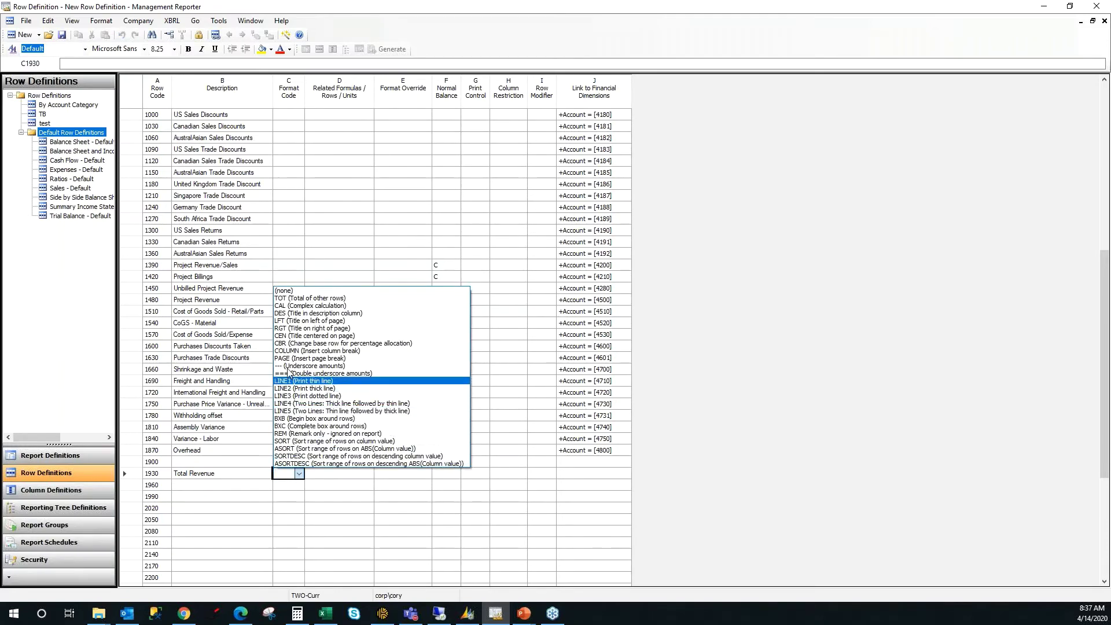
click(282, 298)
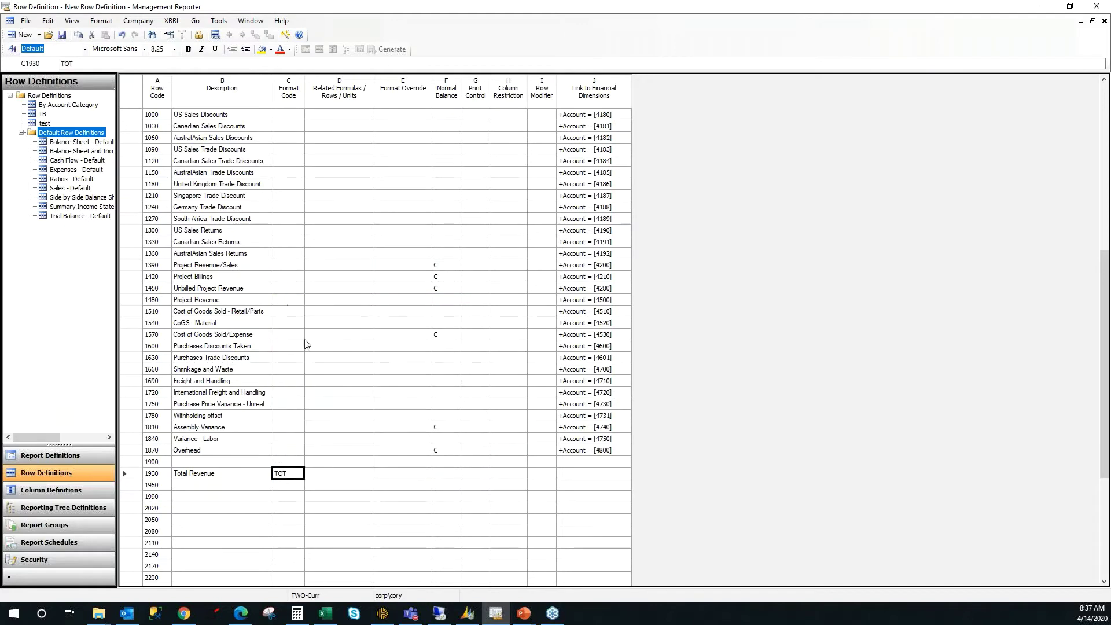
click(327, 476)
text(100)
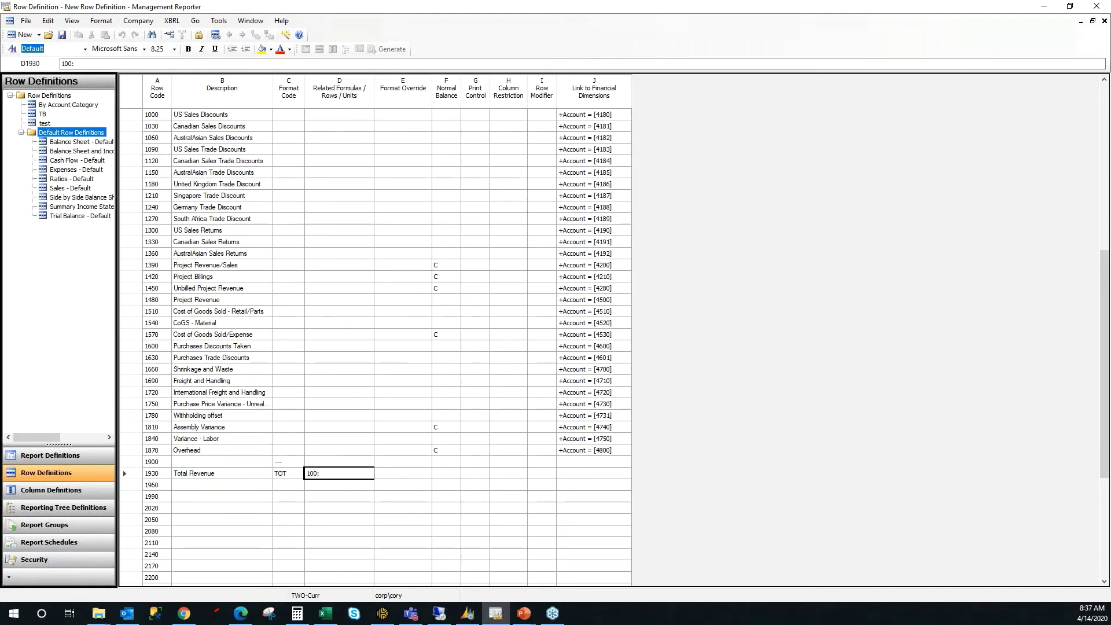
text(:1900)
click(286, 438)
- Review the Sales row link, row 1900's underline code, and the 100:1900 total range
scroll(242, 314, up, 10)
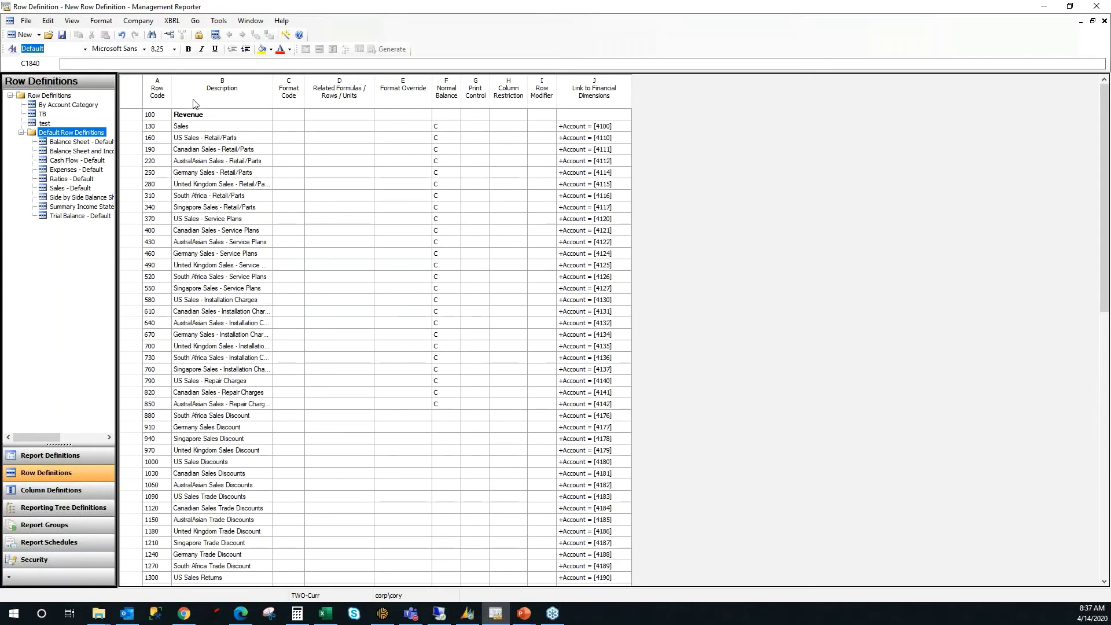
click(202, 126)
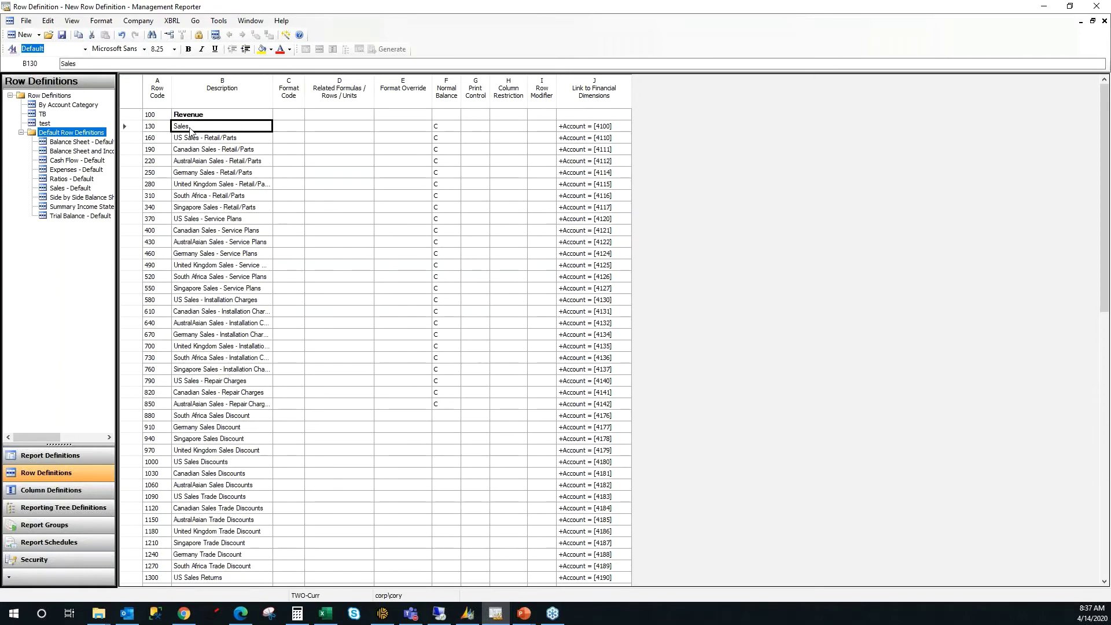
click(574, 128)
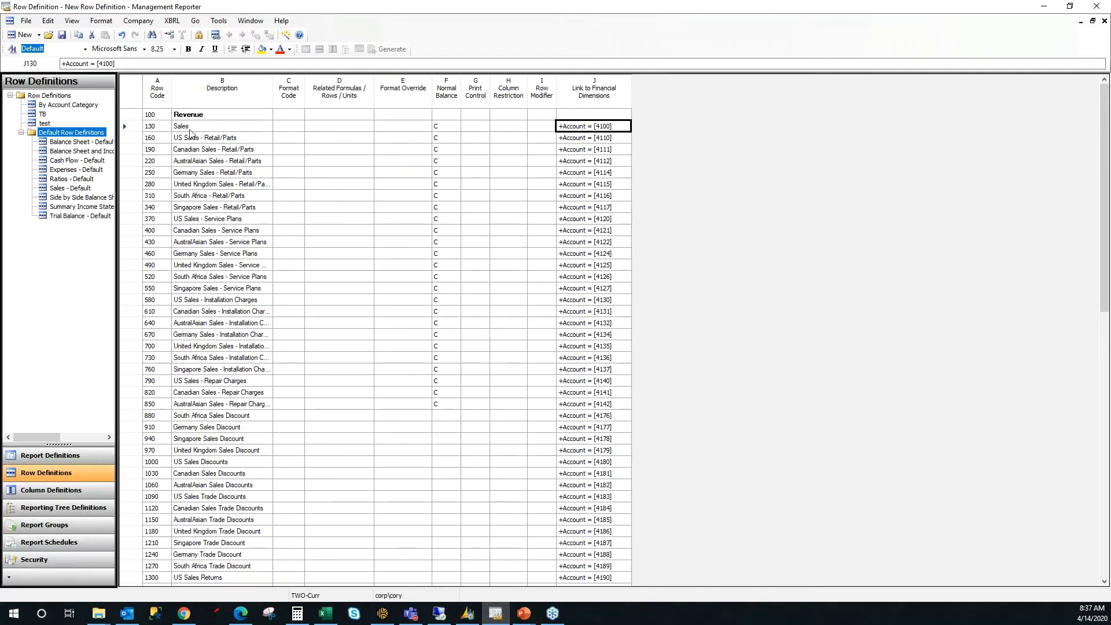
scroll(250, 258, down, 1)
scroll(250, 259, down, 13)
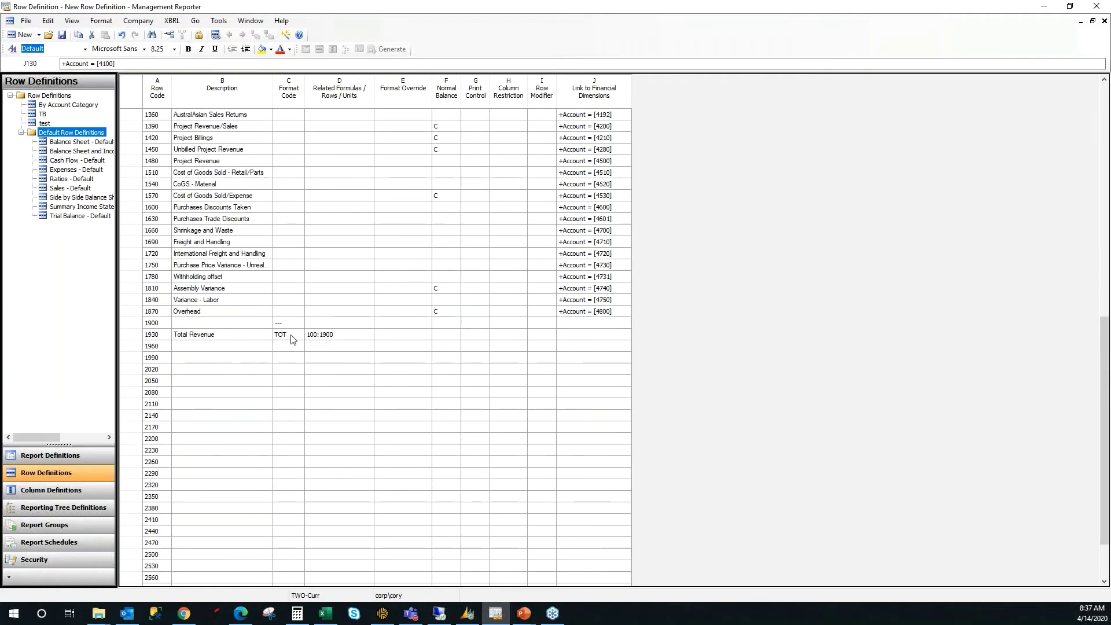
click(291, 336)
click(313, 338)
click(215, 324)
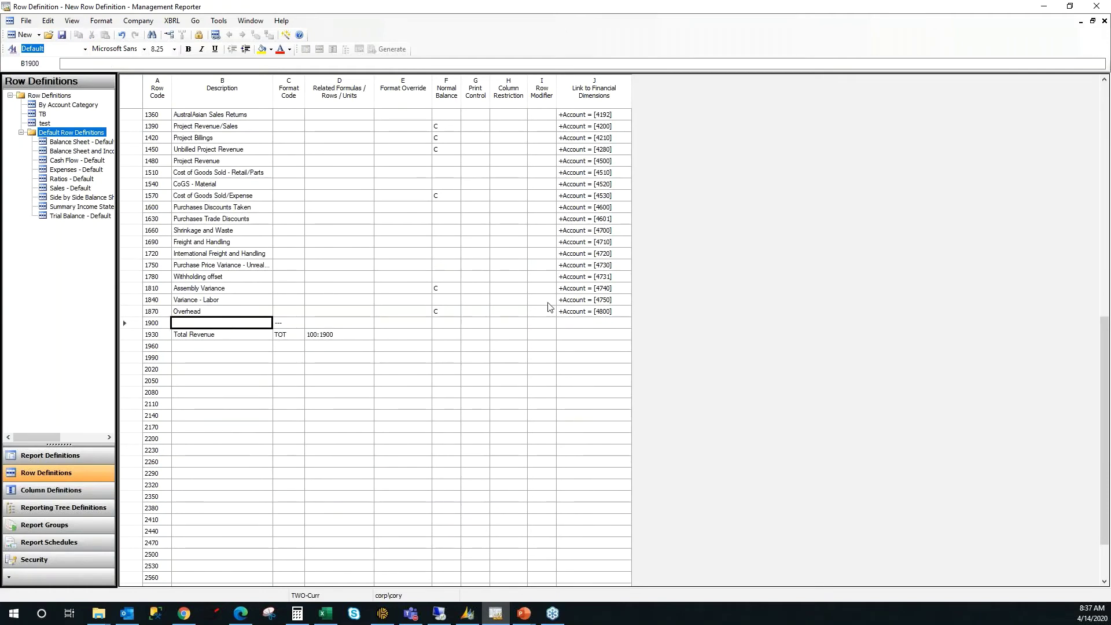
click(289, 326)
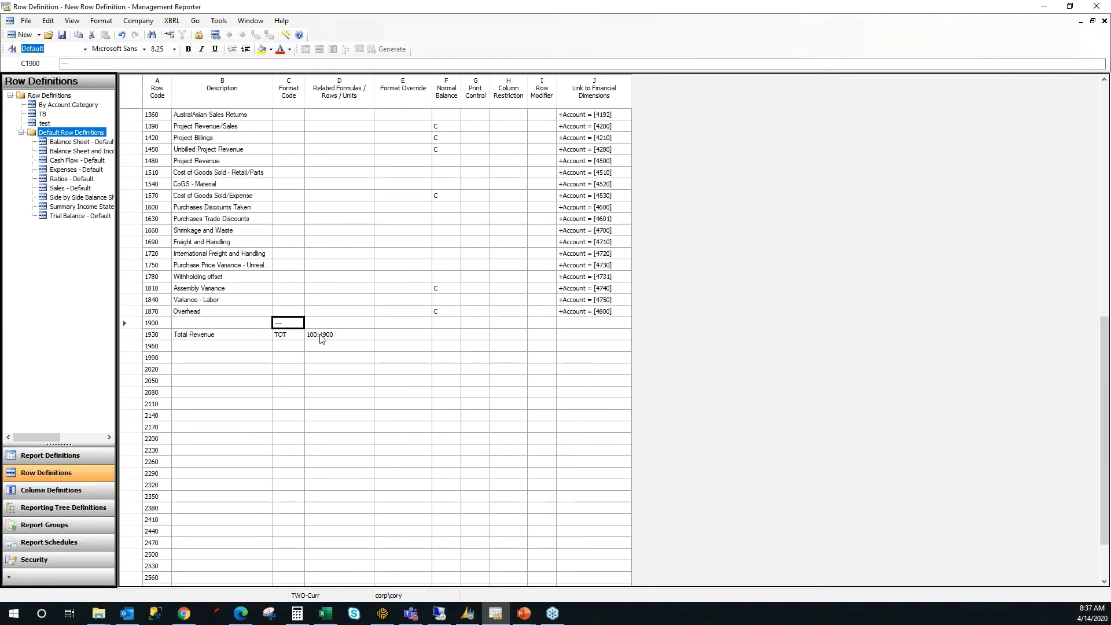
click(327, 337)
- Make row 1960 a === double underline row
click(290, 346)
click(289, 355)
click(284, 350)
click(284, 350)
click(290, 441)
- Make the Total Revenue description in row 1930 bold
click(220, 358)
click(194, 336)
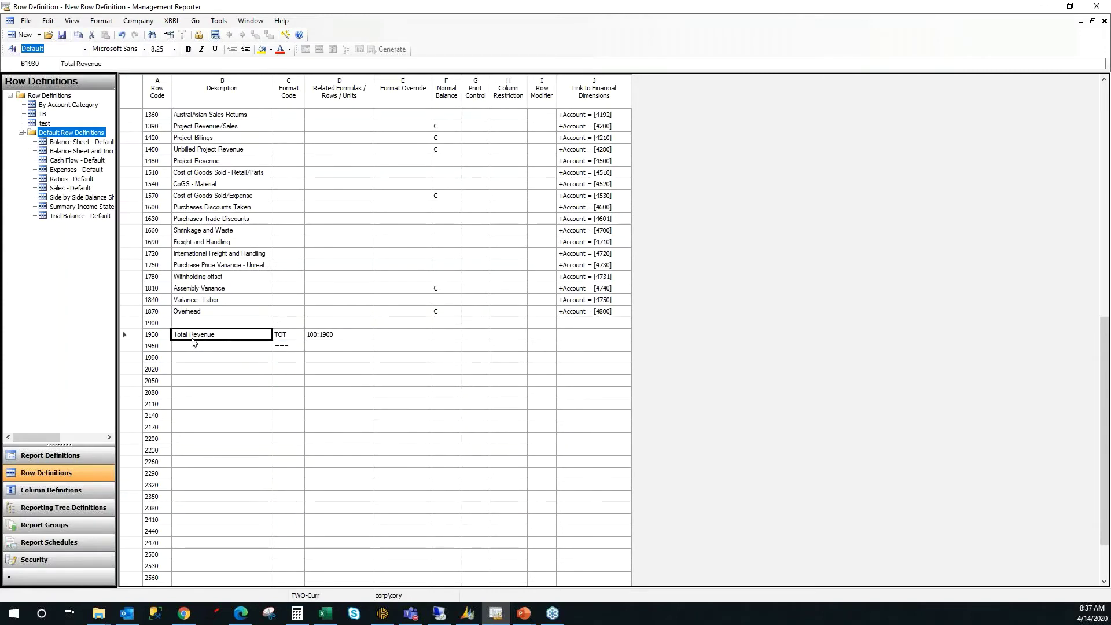
key(ctrl+b)
click(201, 354)
click(192, 337)
click(188, 359)
- Delete the empty rows 1990 onward below the === underline row
drag(140, 358, 129, 612)
right_click(126, 435)
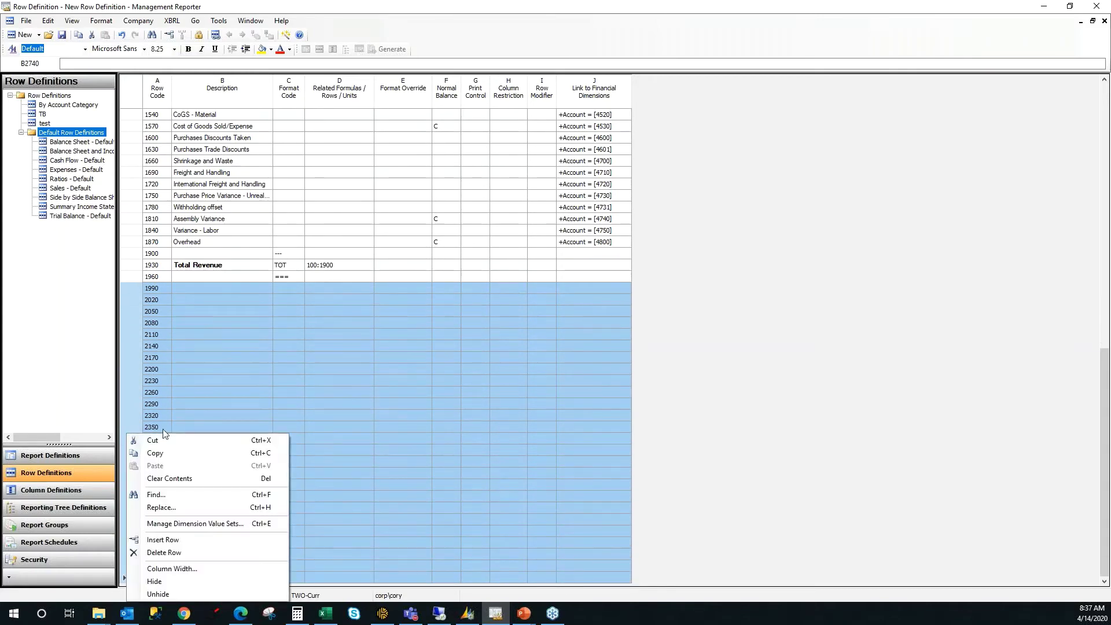
click(174, 553)
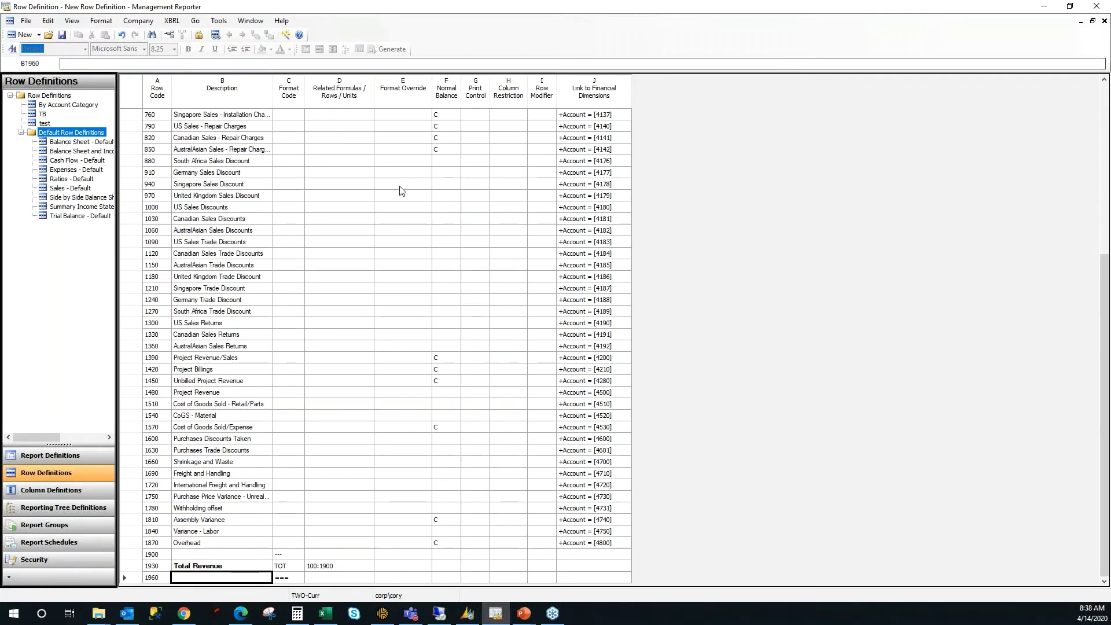
- Save the row definition under the name Revenue, close it, and show the Column Definitions library
scroll(393, 186, up, 8)
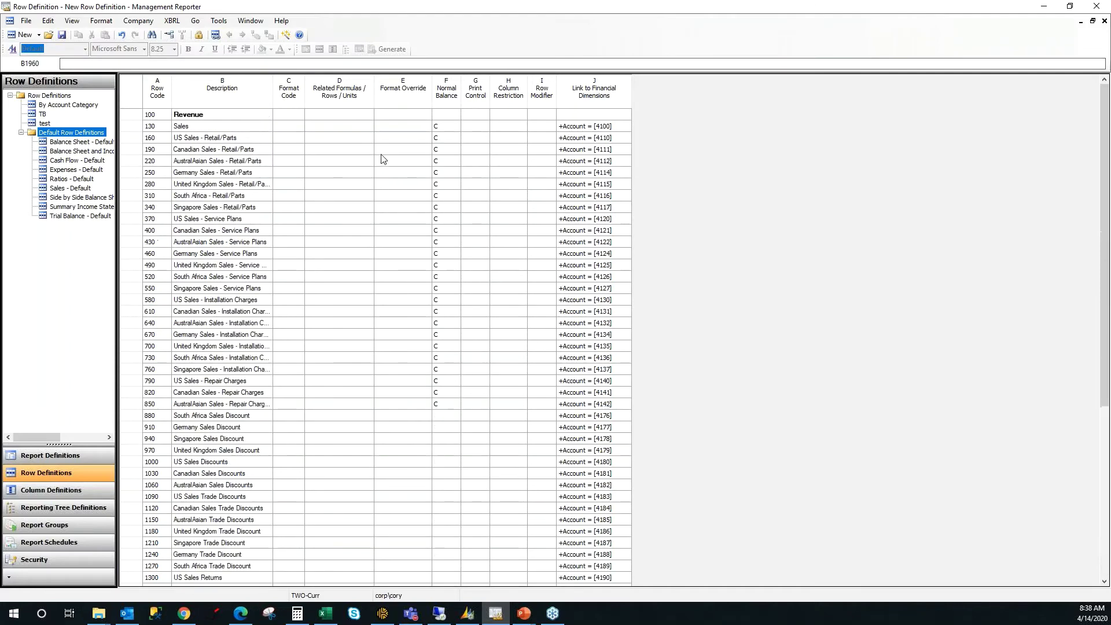
click(64, 34)
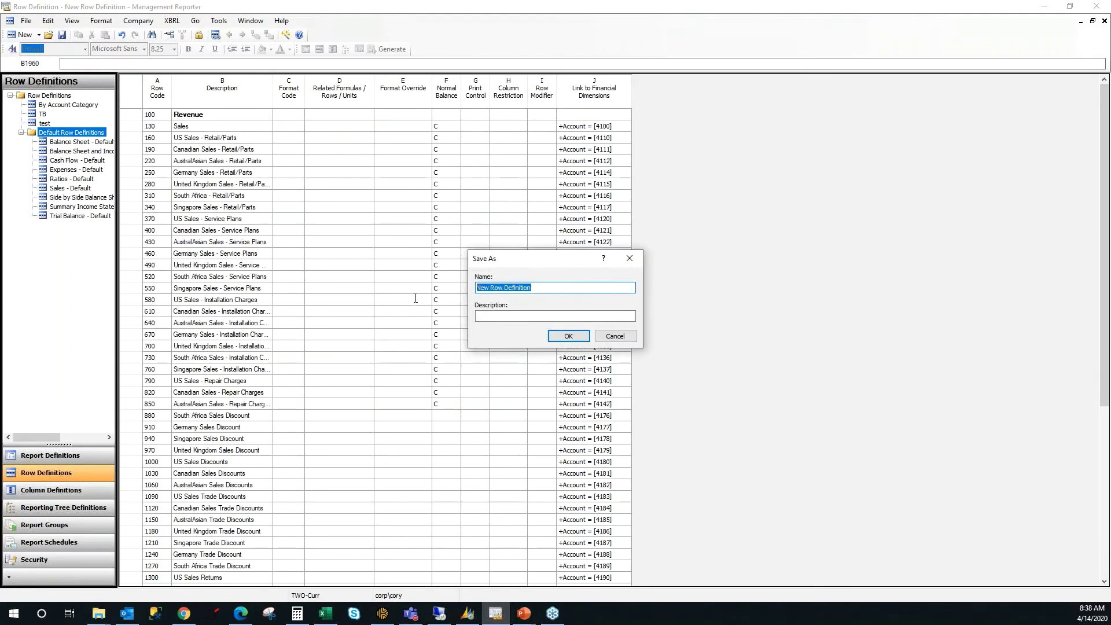
text(Revenue)
click(568, 336)
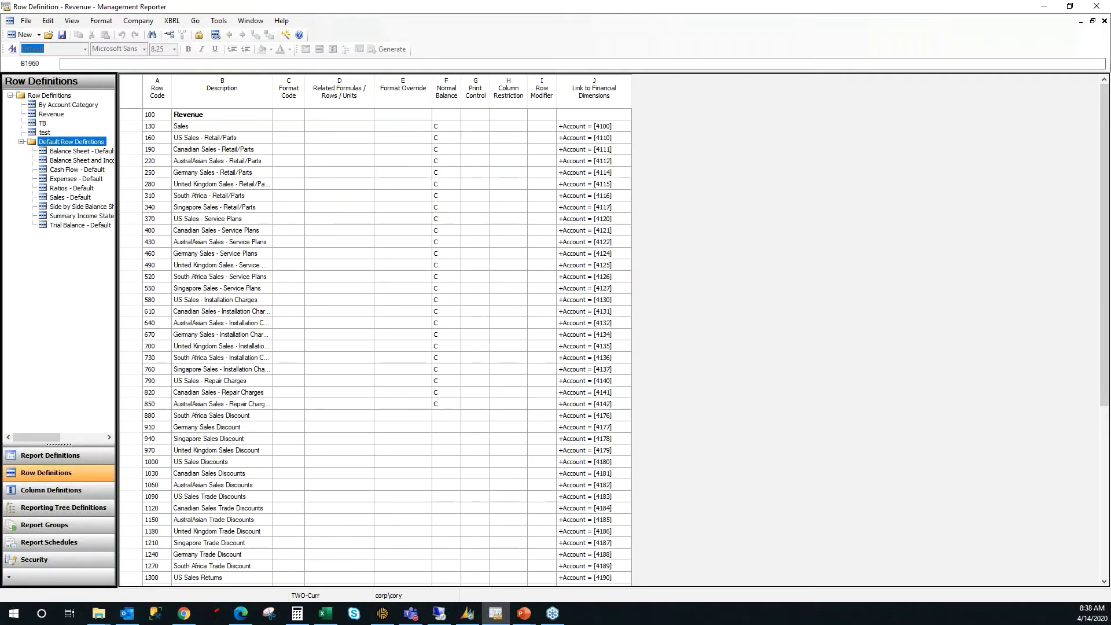
click(1104, 21)
click(51, 489)
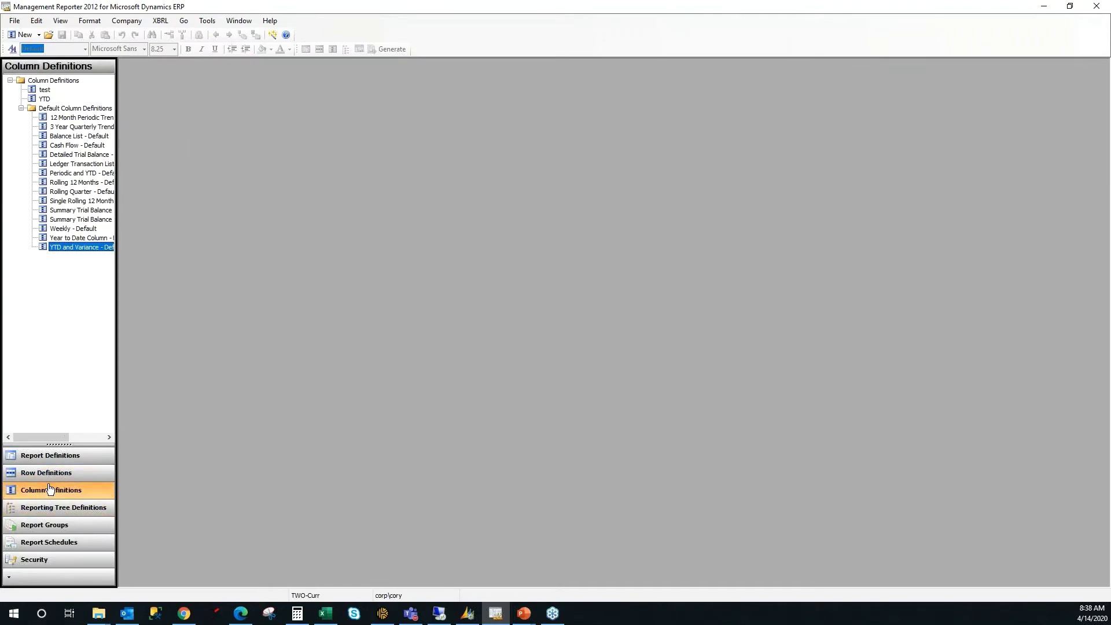
- Create a new column definition with column A's Column Type set to DESC
click(22, 35)
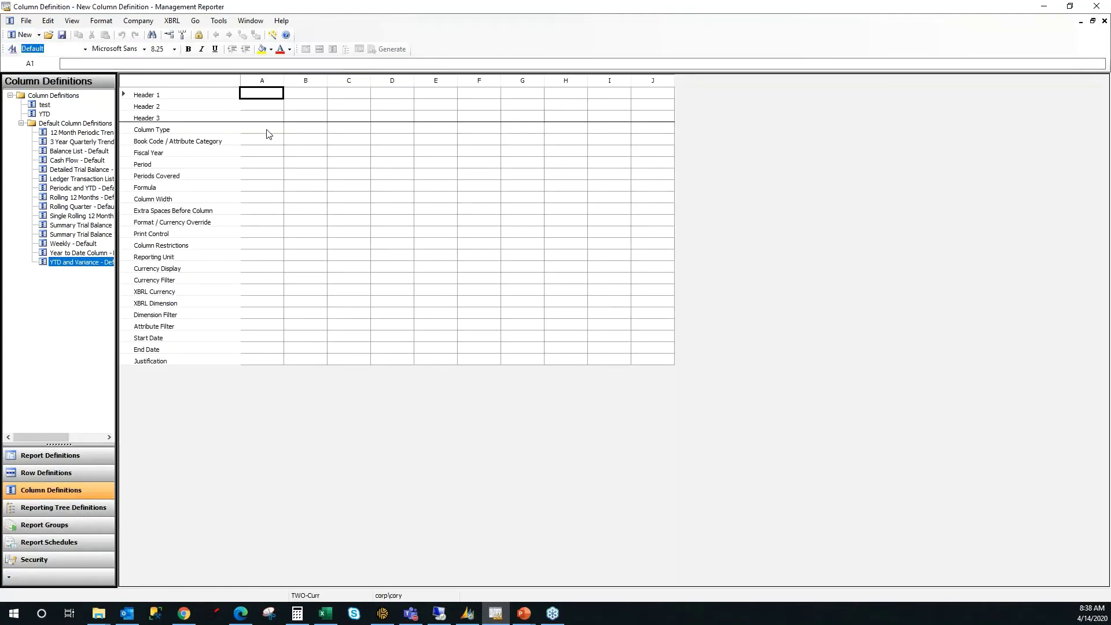
click(267, 133)
click(268, 134)
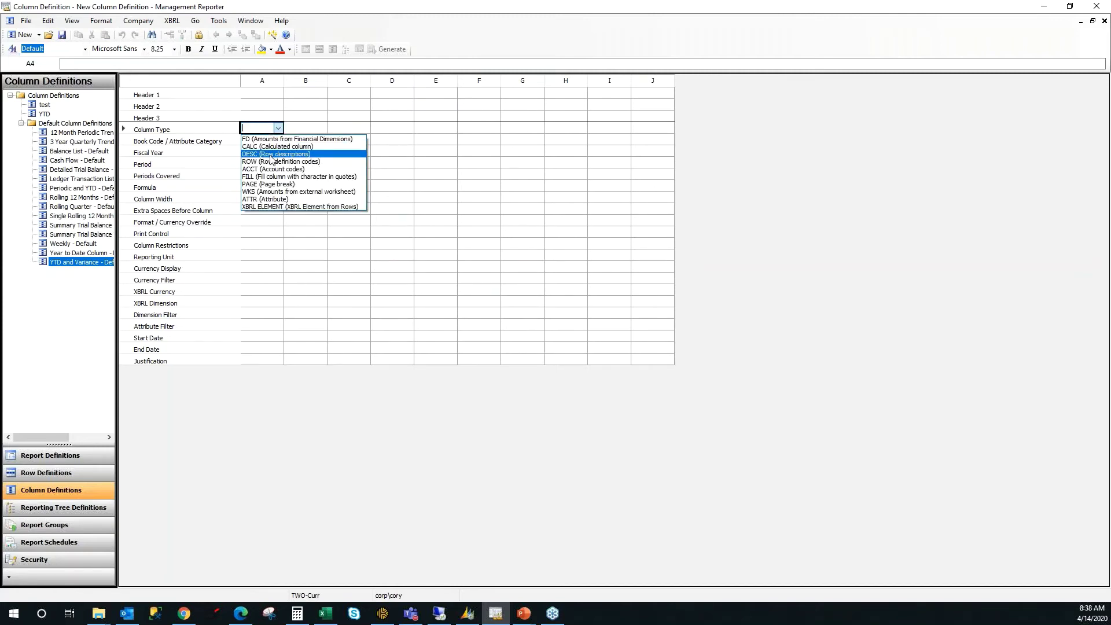
click(272, 155)
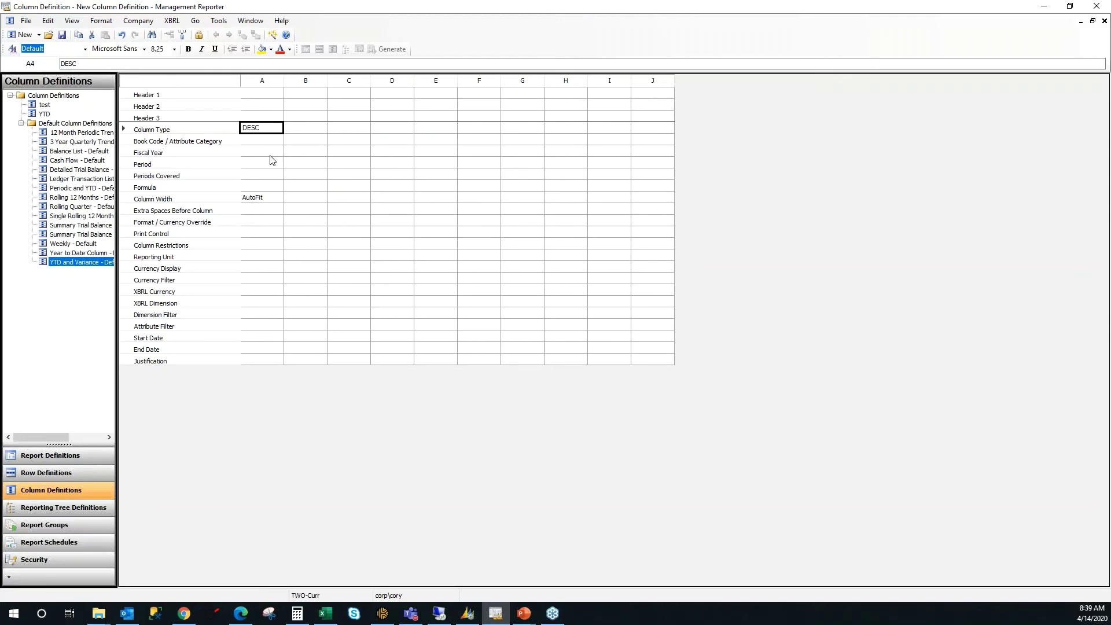
- Set the Column Type of columns B and C to FD
click(306, 130)
click(308, 130)
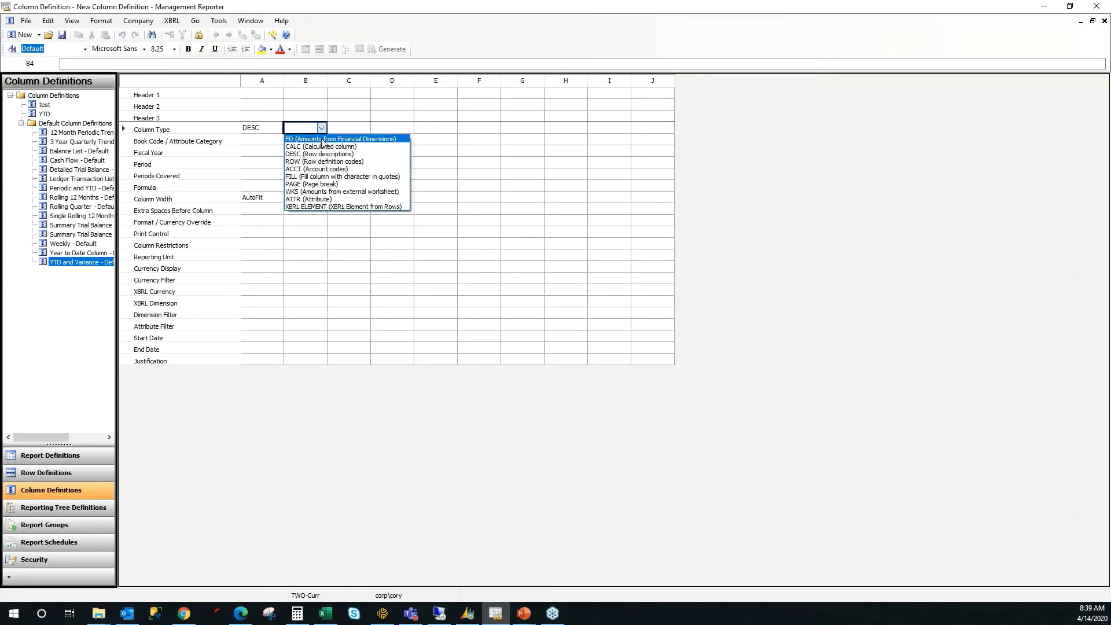
click(322, 139)
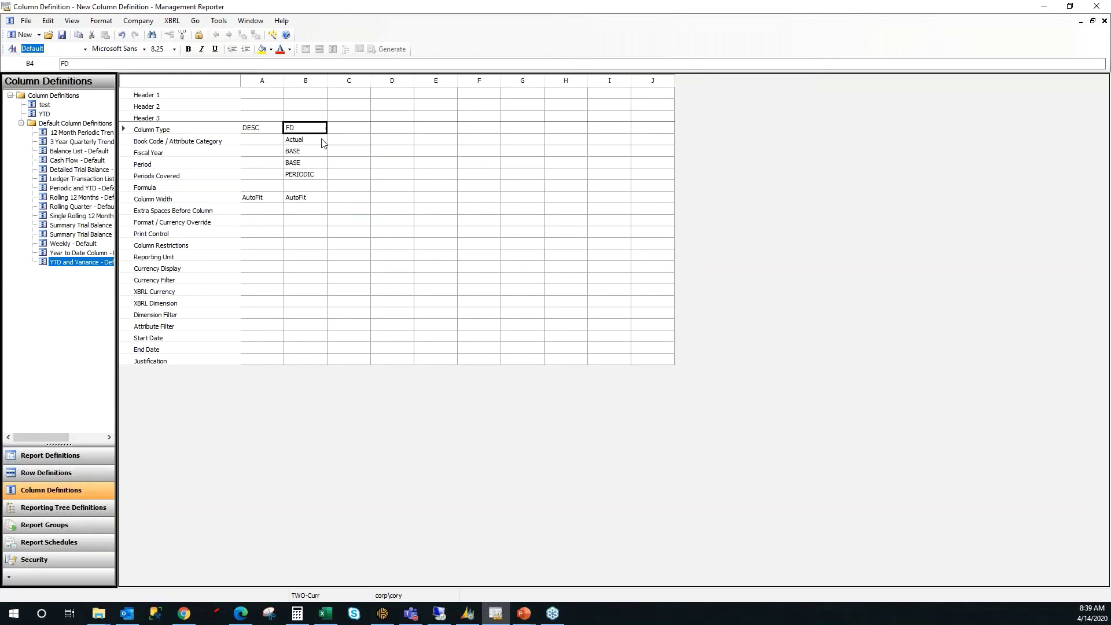
click(358, 131)
click(359, 132)
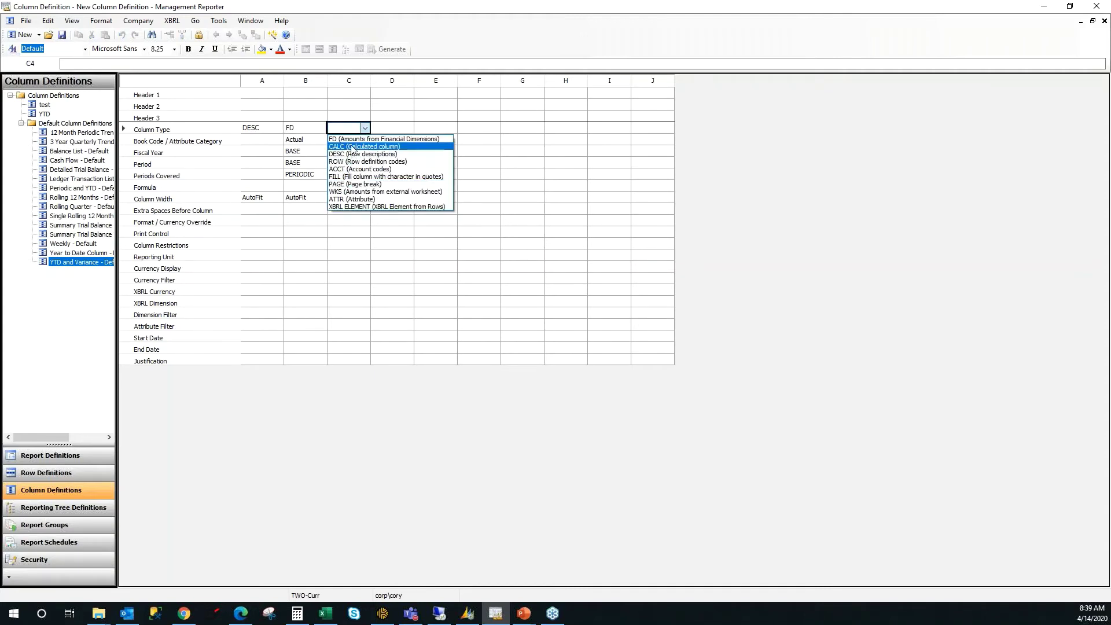
click(332, 140)
- Set column C's Periods Covered to YTD, leaving column B as PERIODIC
click(358, 174)
click(358, 174)
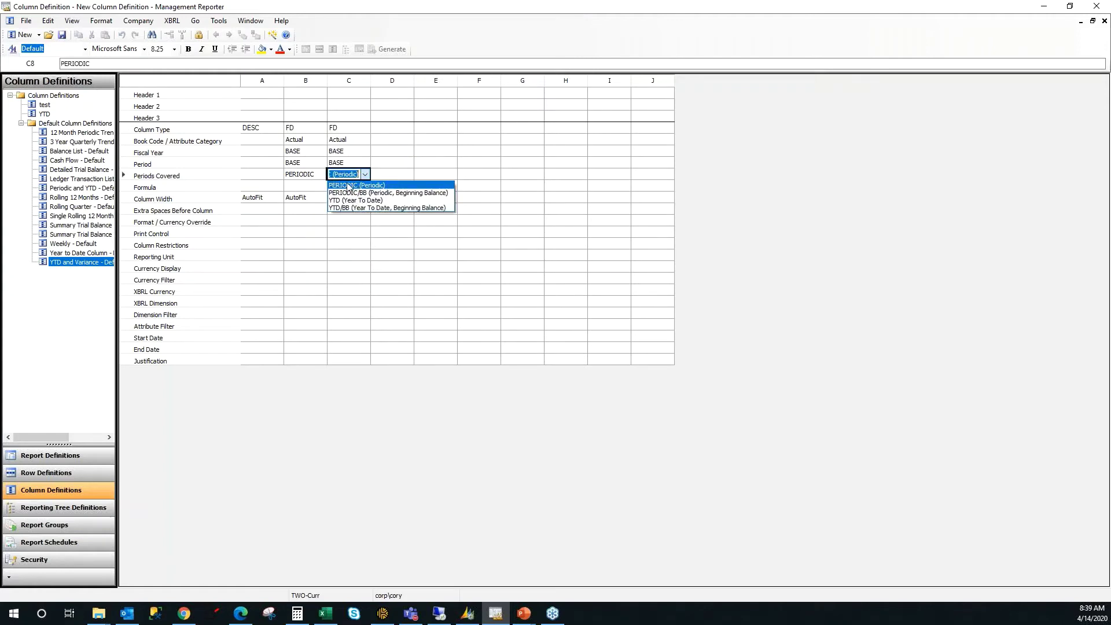
click(325, 183)
click(306, 176)
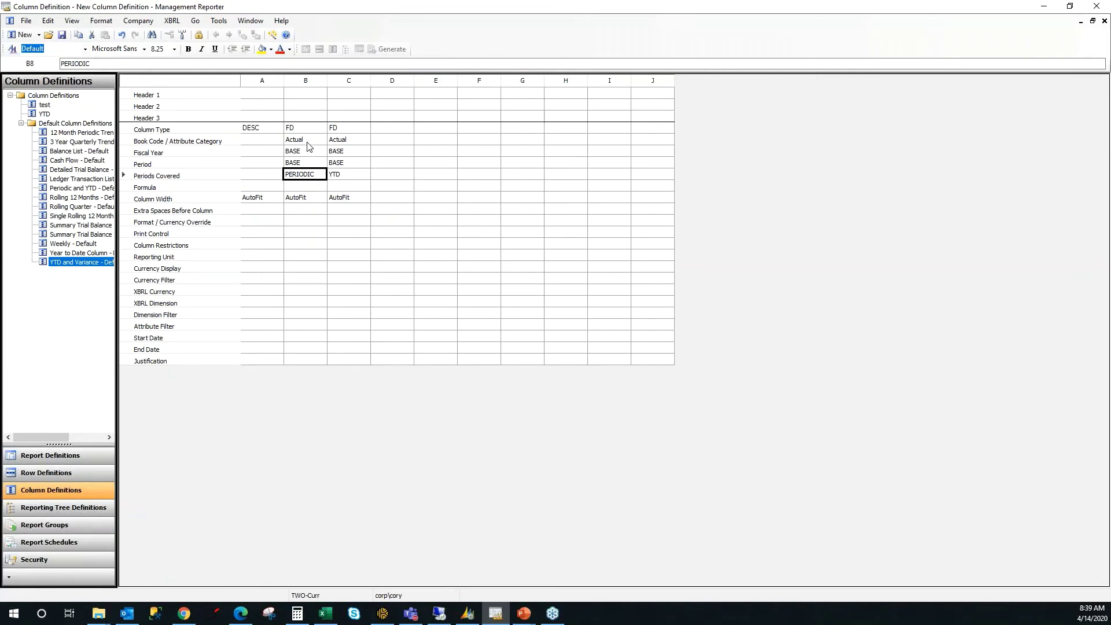
click(344, 177)
click(341, 129)
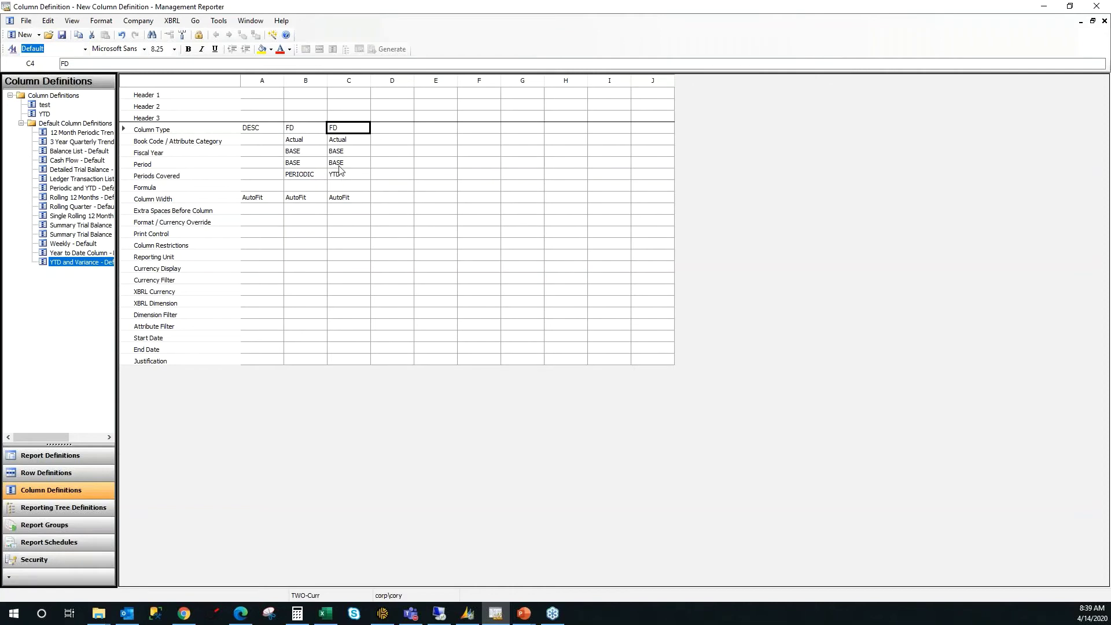
click(305, 106)
- Put the month name AutoText in column B's header and enter YTD as column C's heading
double_click(296, 109)
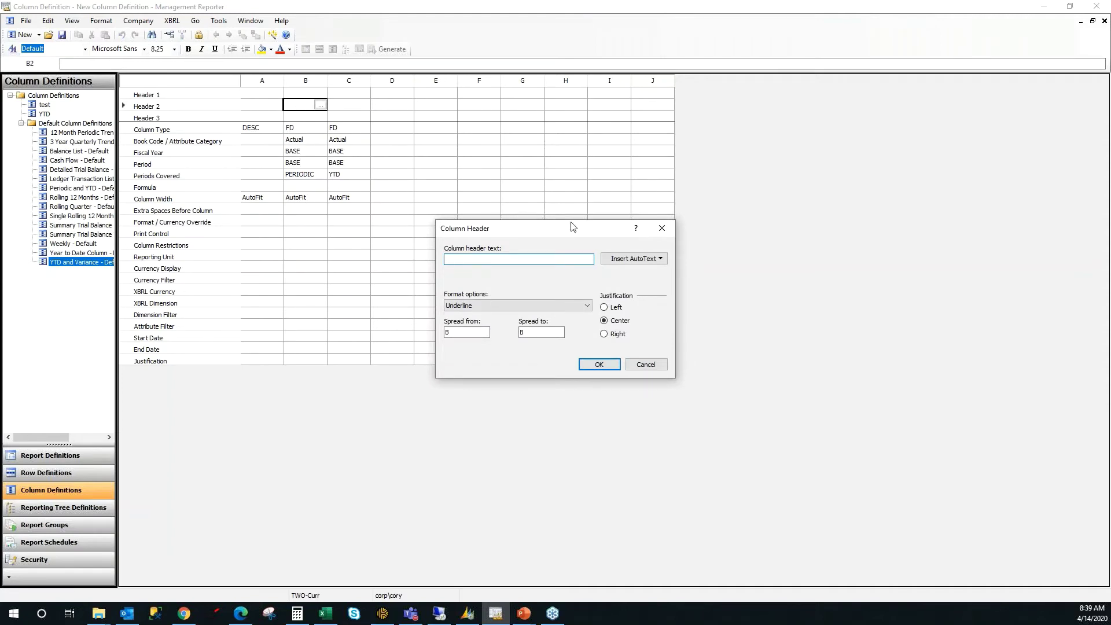
click(642, 258)
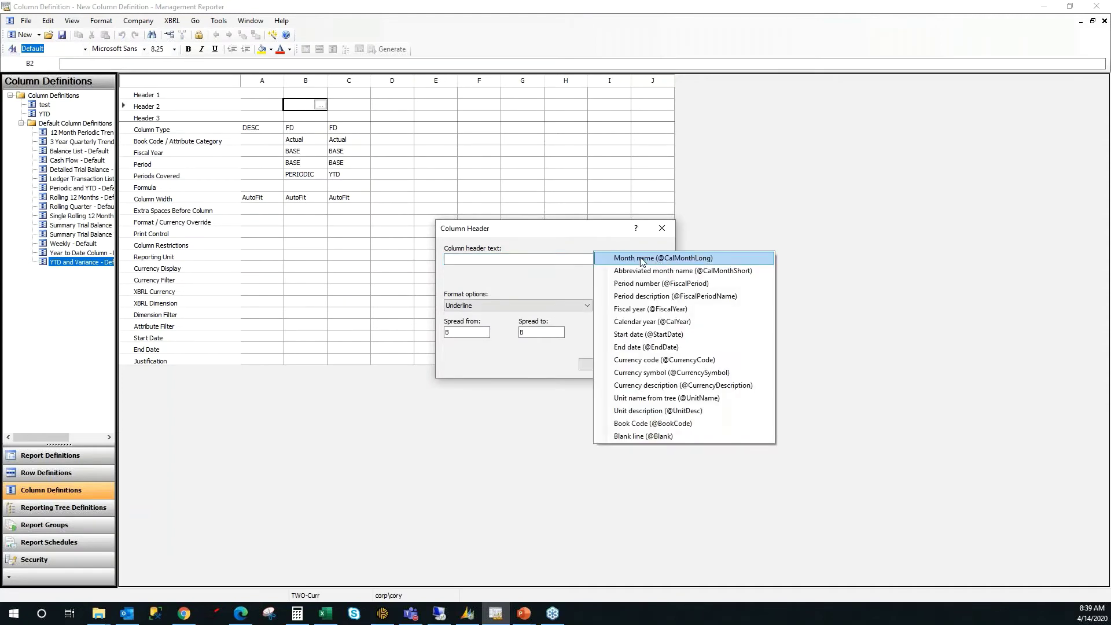
click(654, 263)
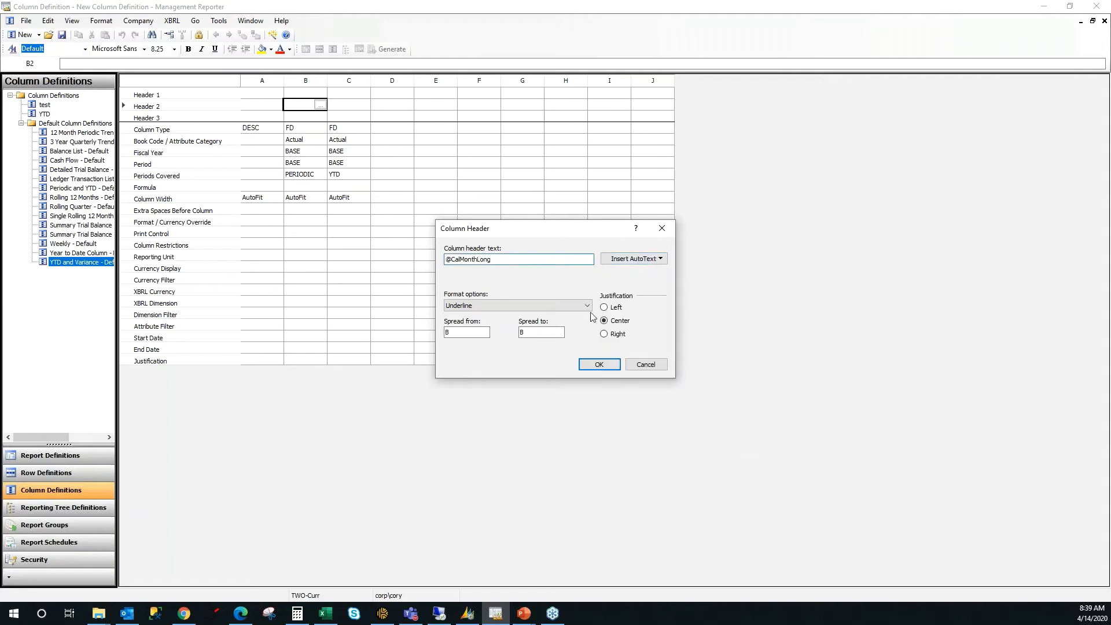
click(599, 363)
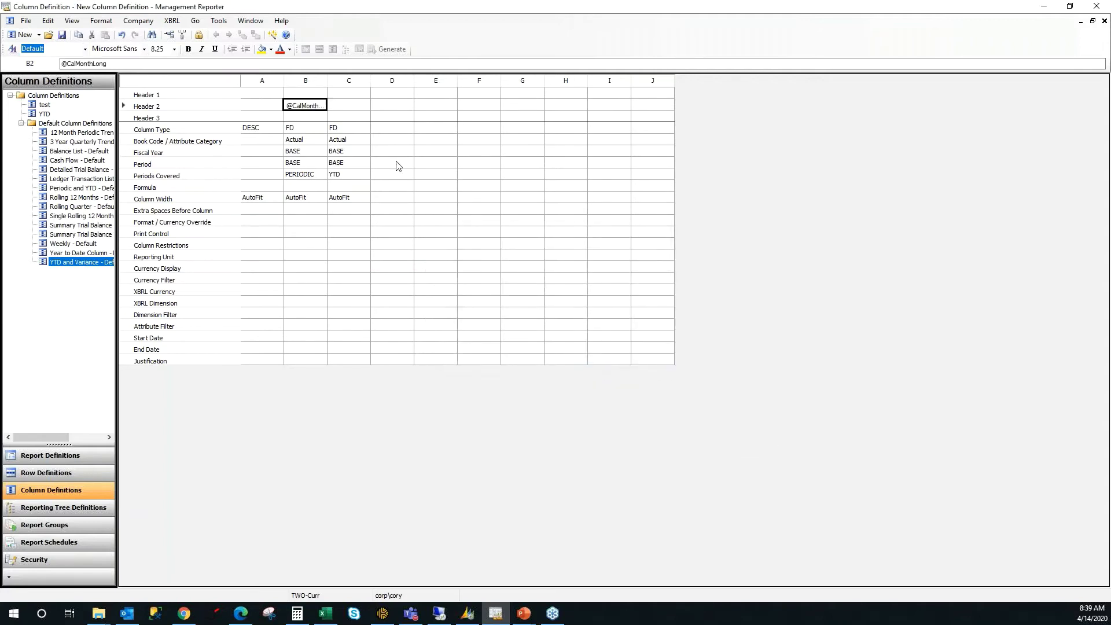
click(340, 108)
text(YTD)
click(393, 94)
- Add the fiscal year AutoText to column C's top header with no underline
click(354, 95)
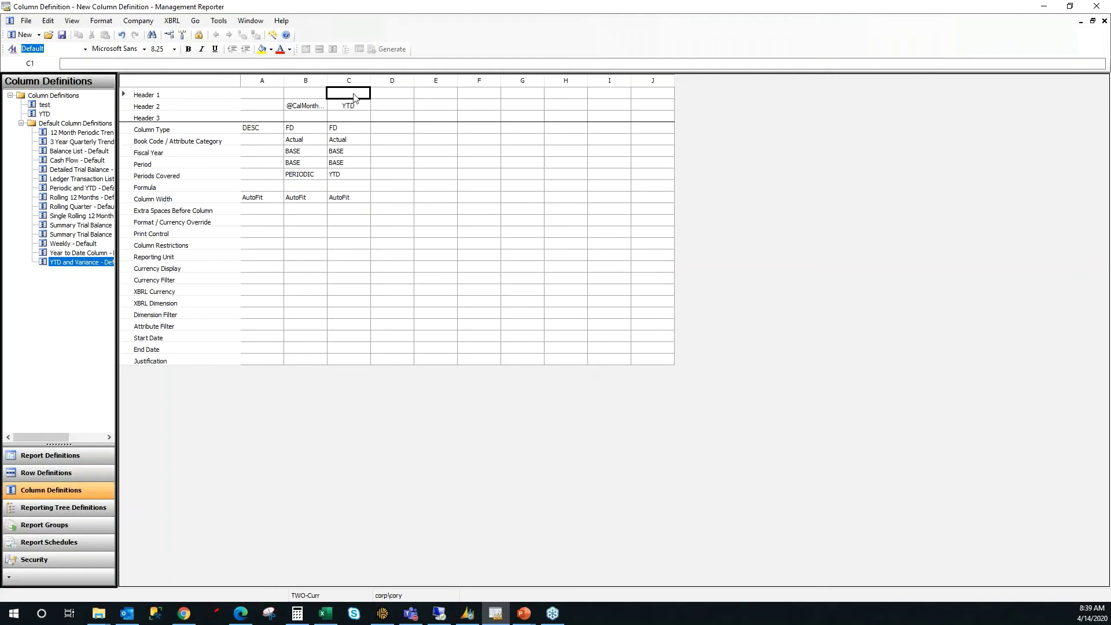
double_click(354, 95)
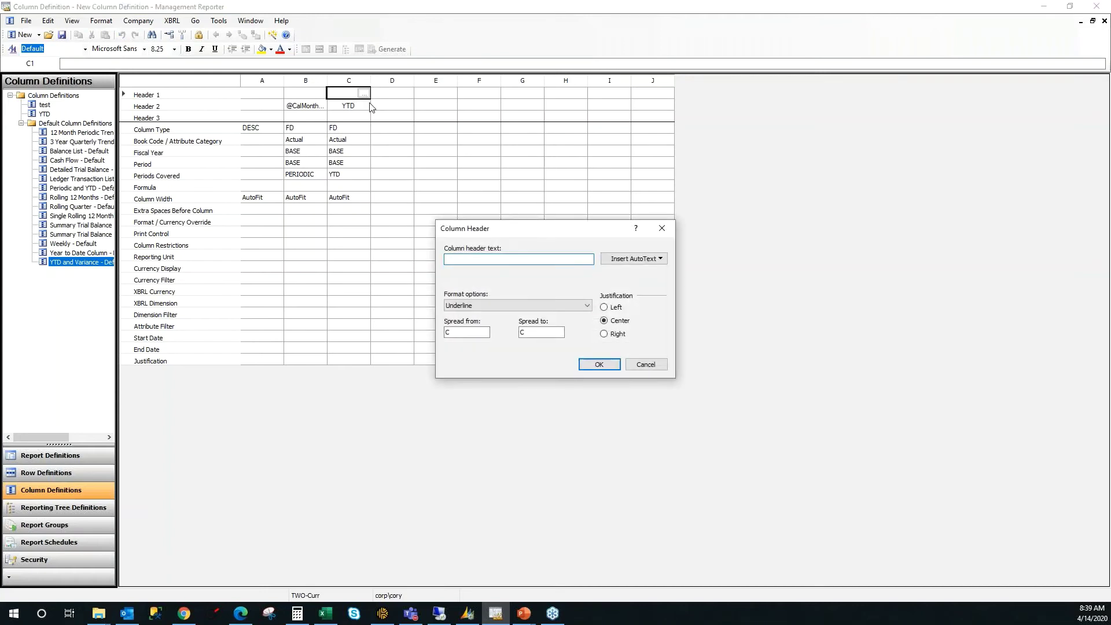
click(606, 258)
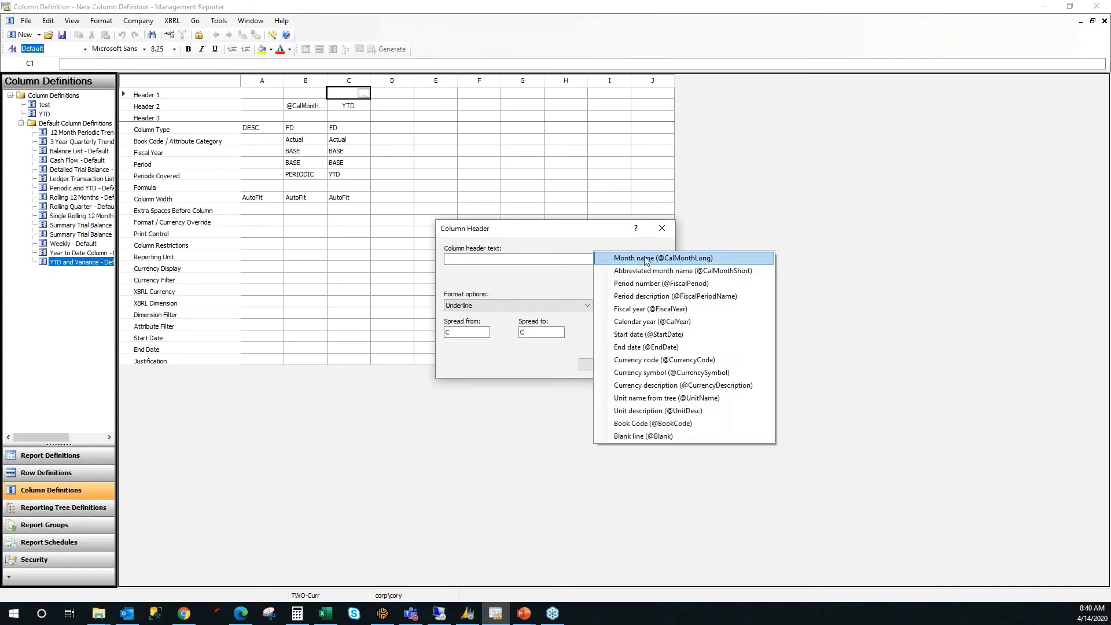
click(668, 310)
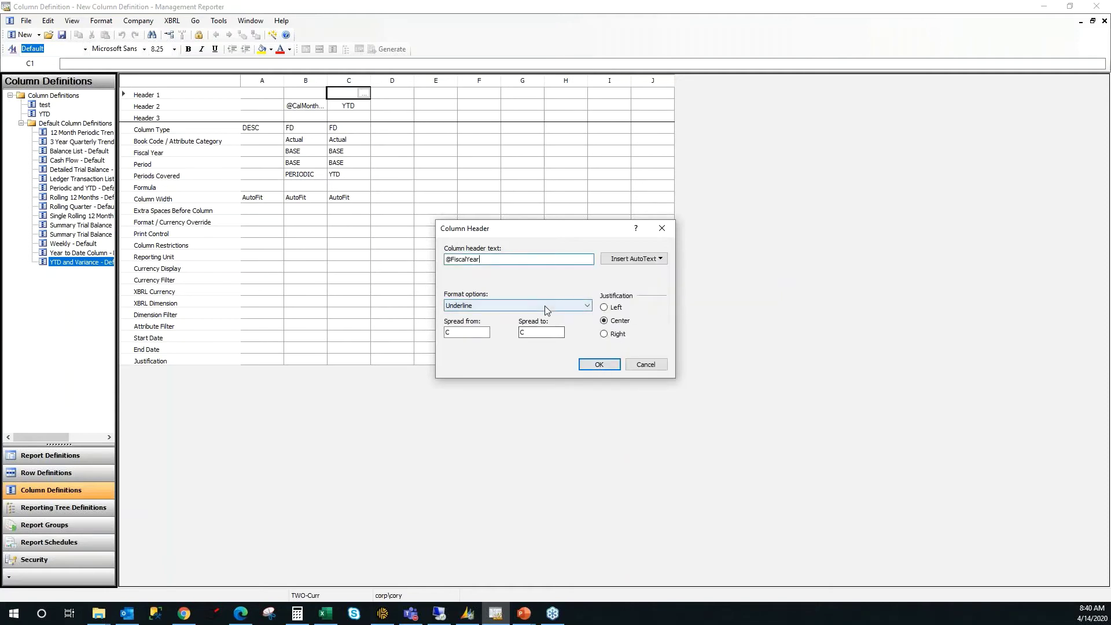
click(543, 306)
click(463, 316)
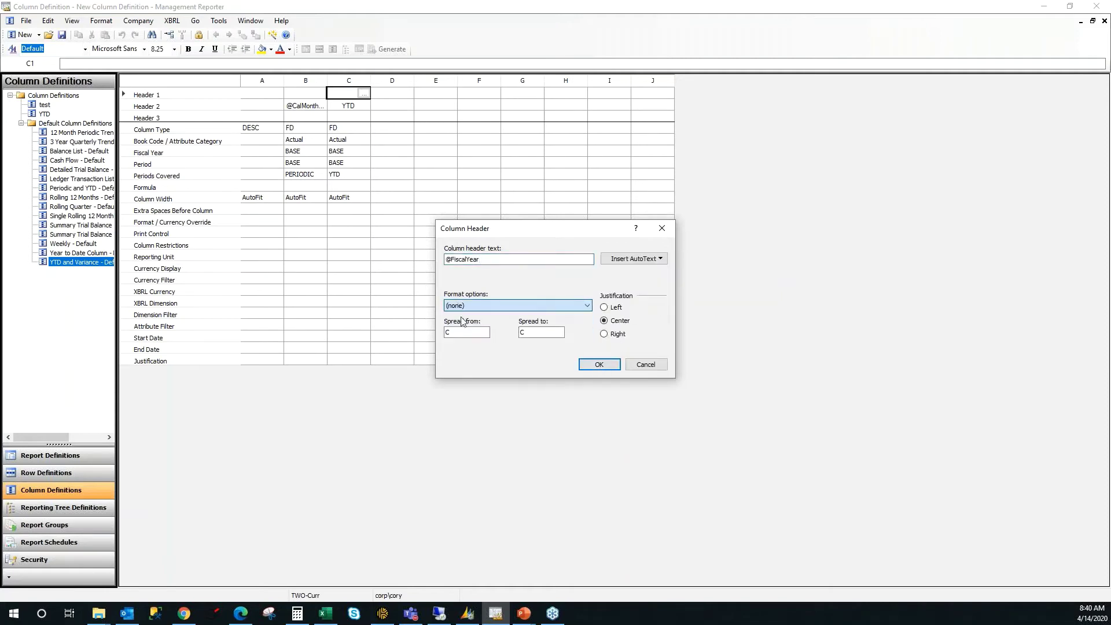
click(599, 365)
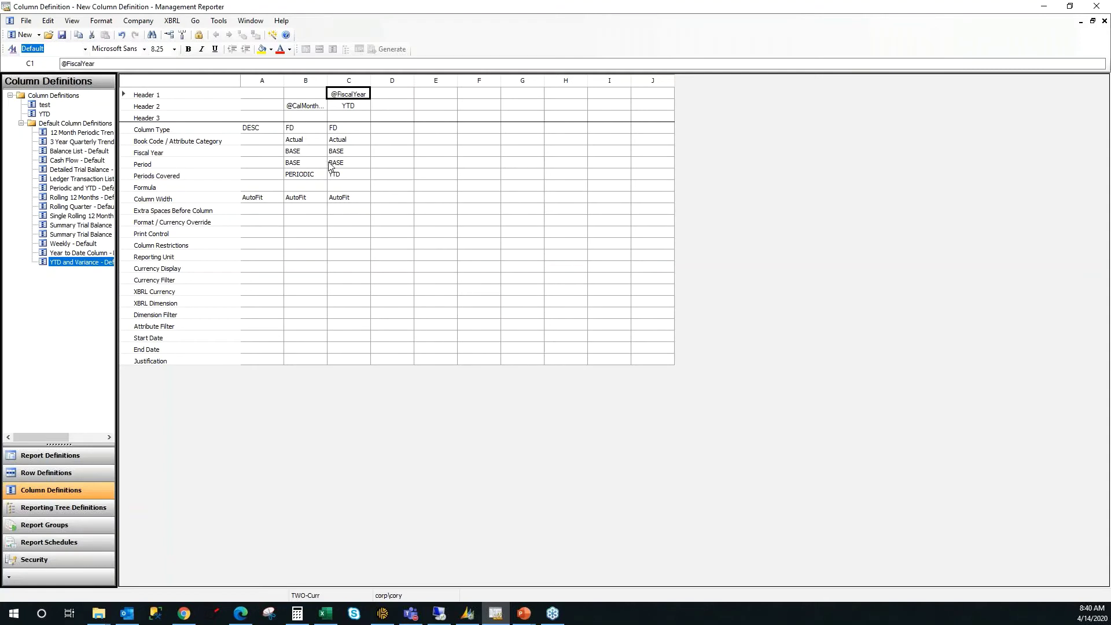
click(62, 35)
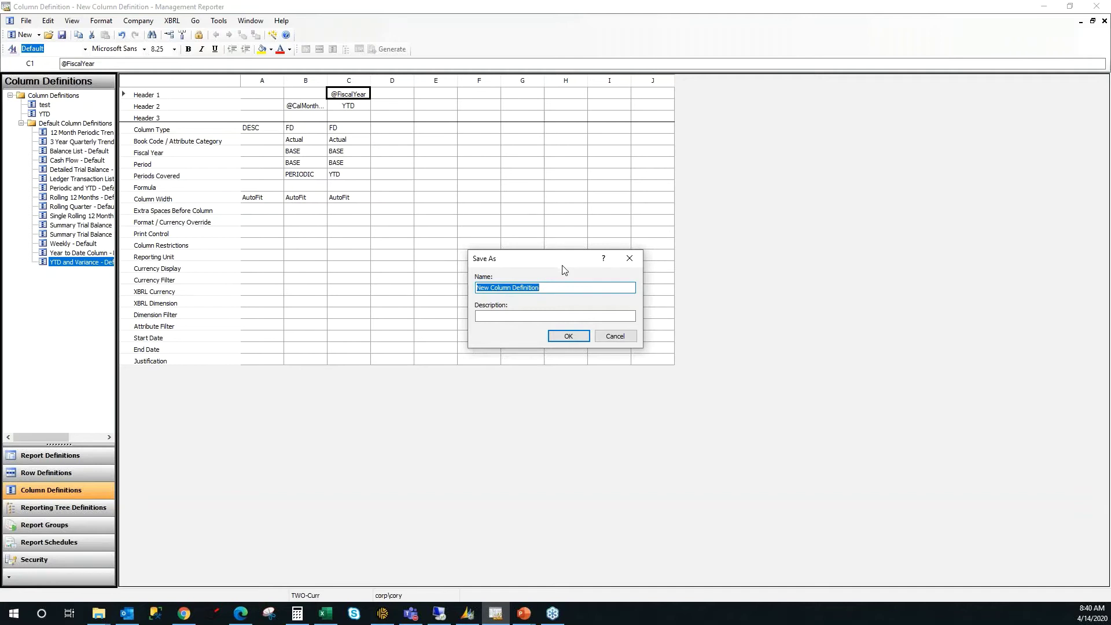
- Save the column definition under the name PER_YTD and close its window
text(PER_YTD)
click(568, 336)
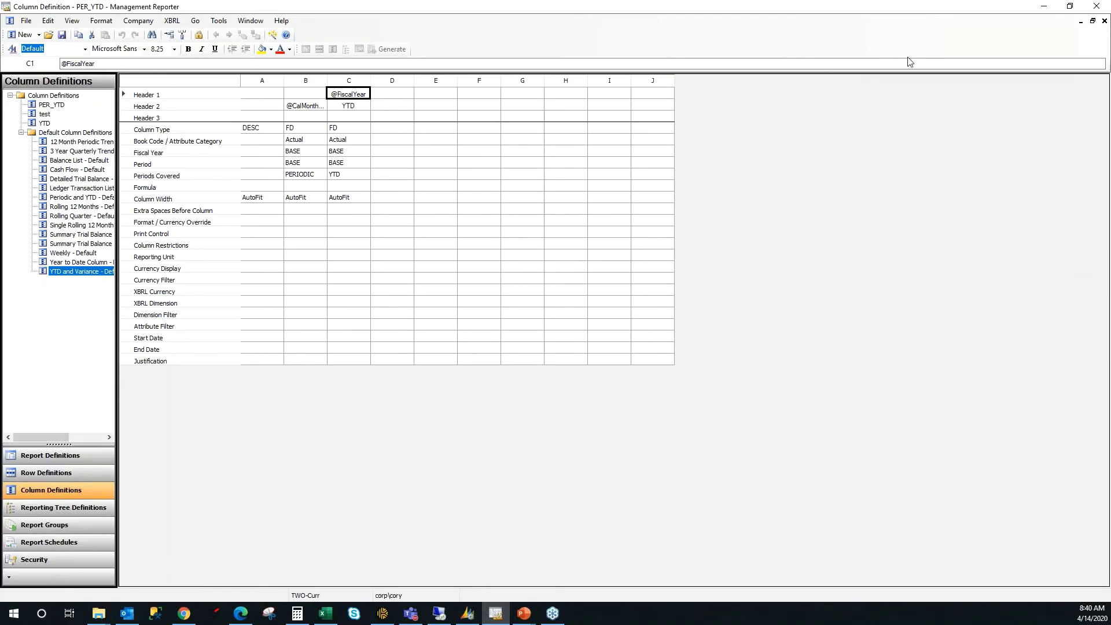
click(1103, 21)
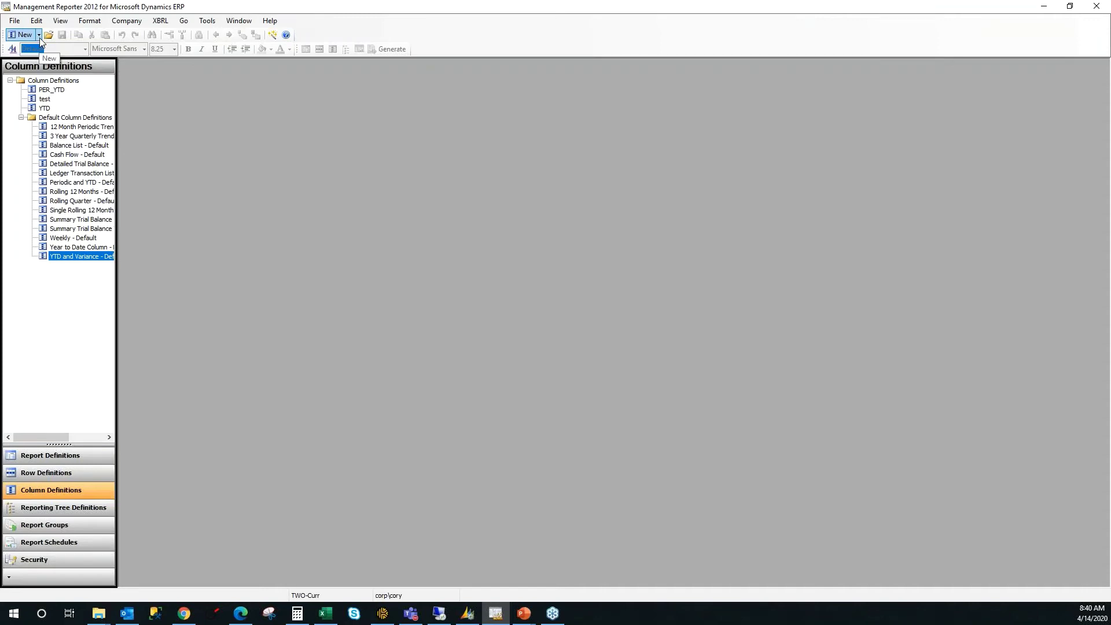
- Create a new report definition and accept the base period reset to CUR
click(39, 35)
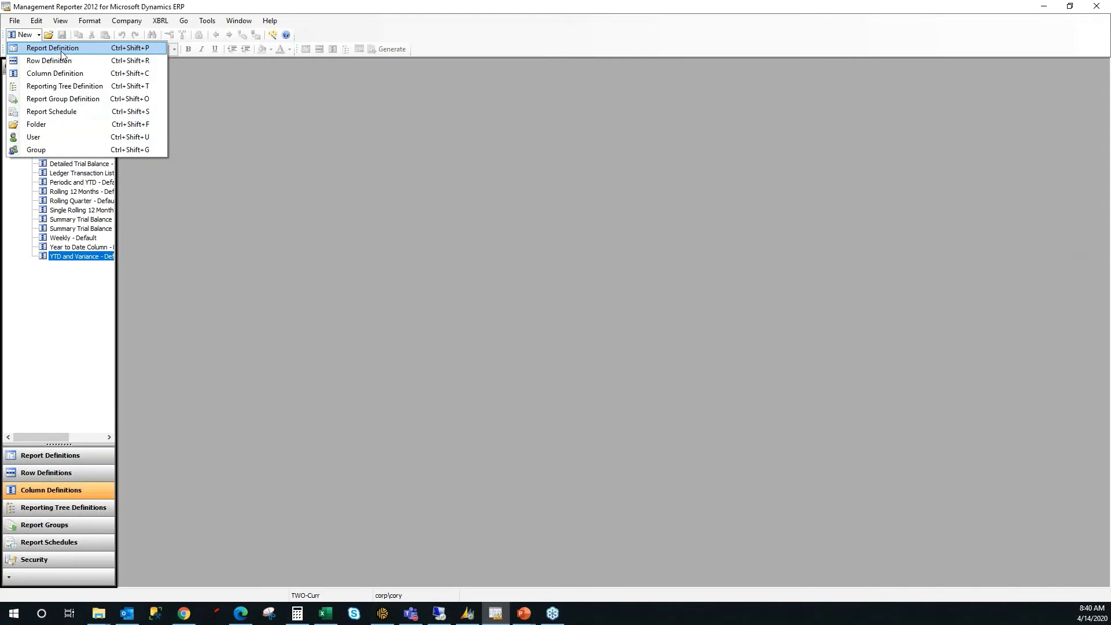
click(64, 54)
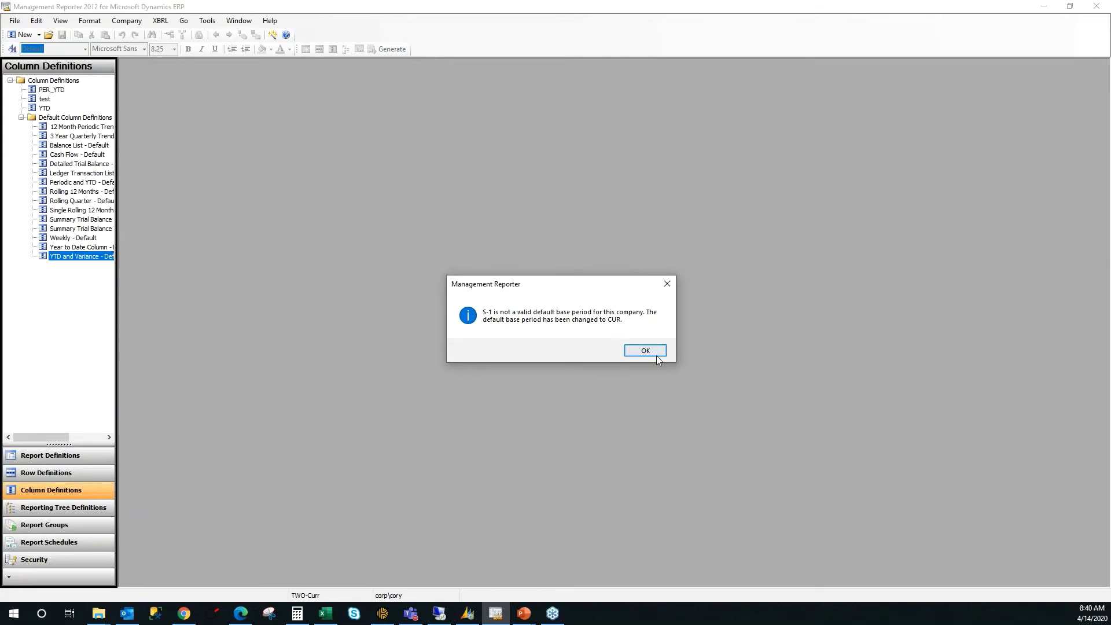
click(645, 350)
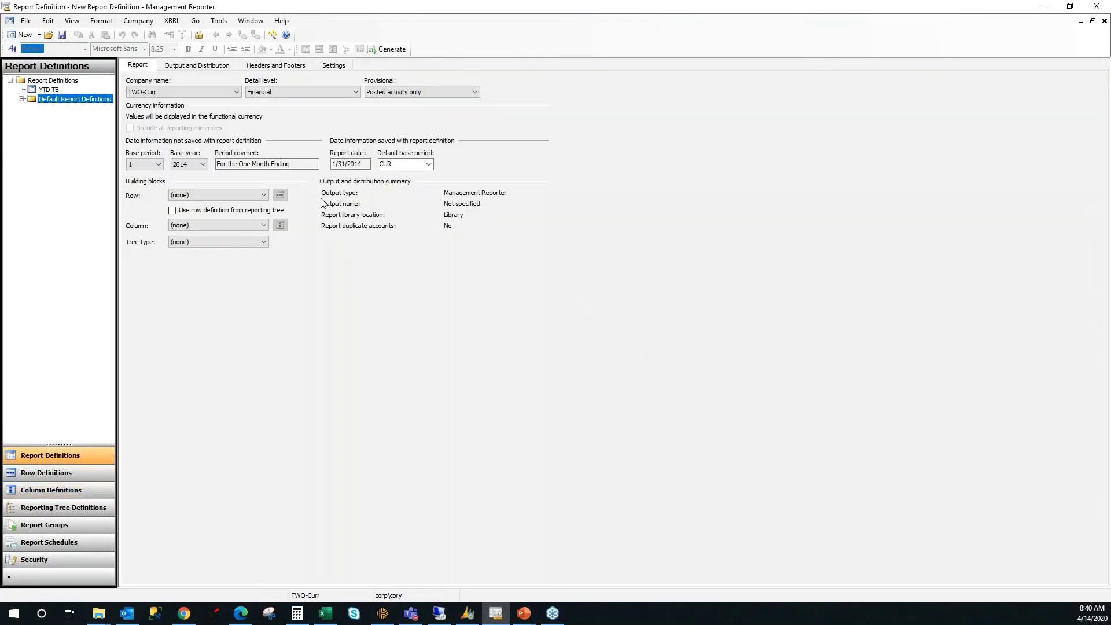
- Use Revenue rows, PER_YTD columns, base period 4 of 2017, and Financial & Account detail
click(217, 196)
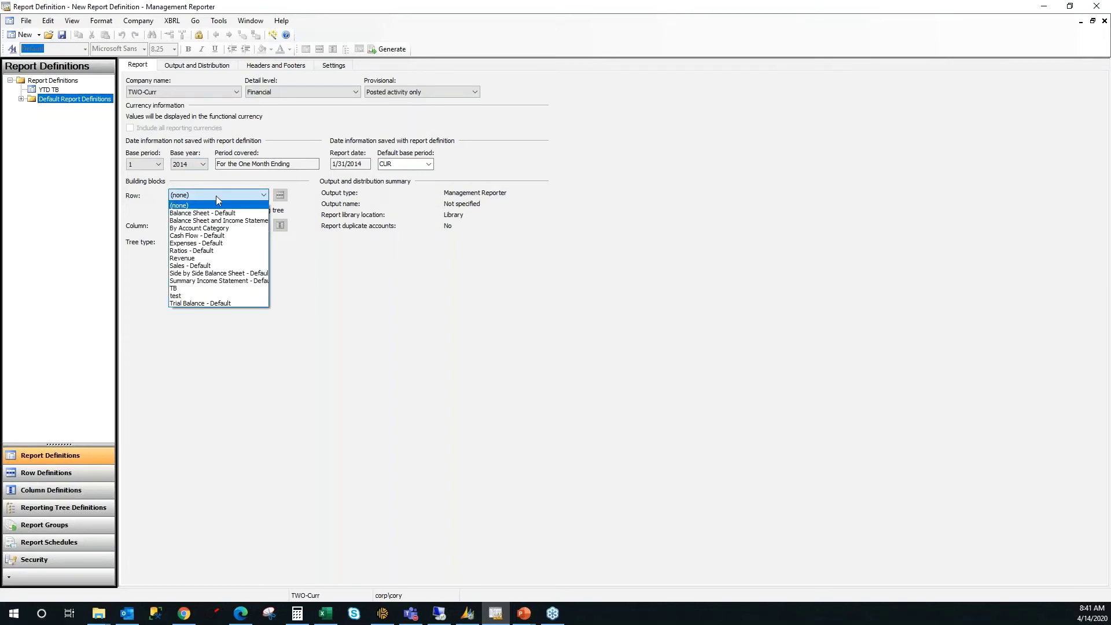
click(202, 258)
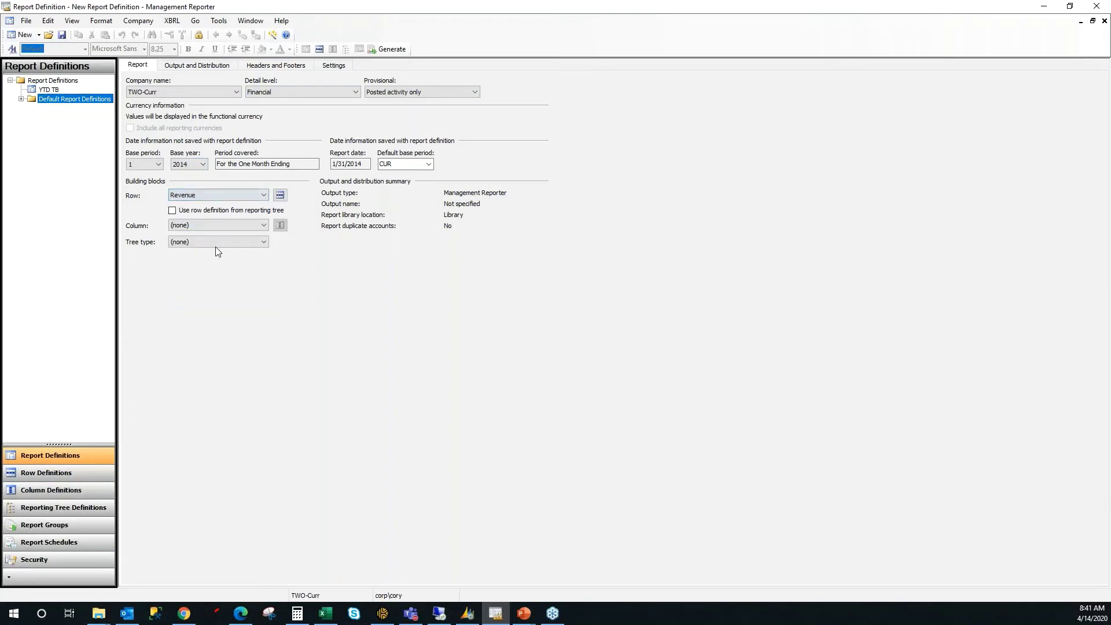
click(264, 227)
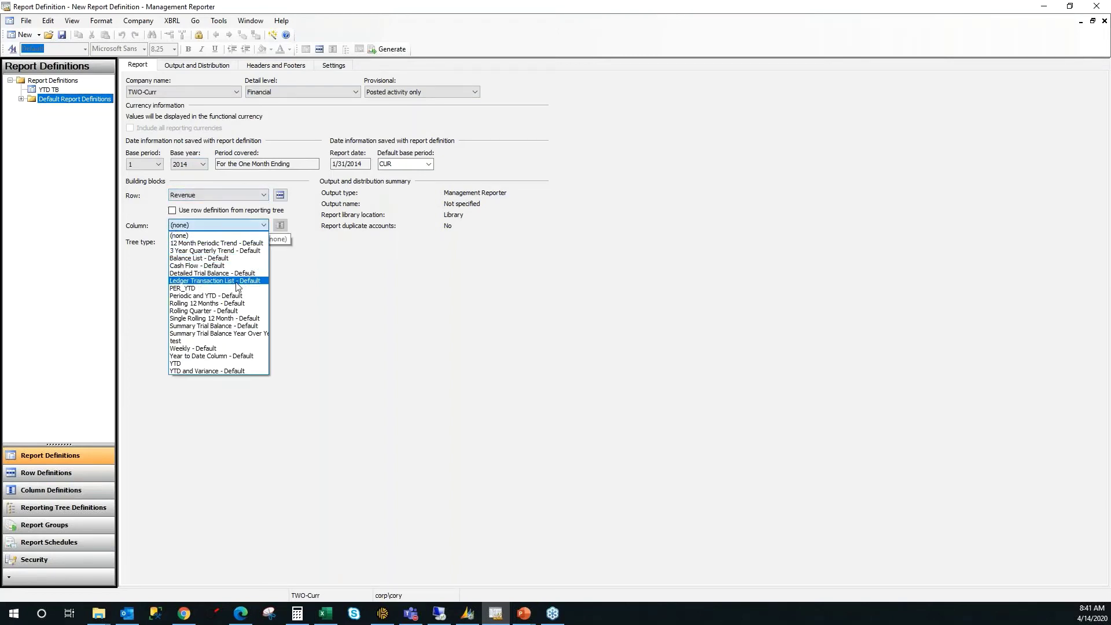
click(197, 289)
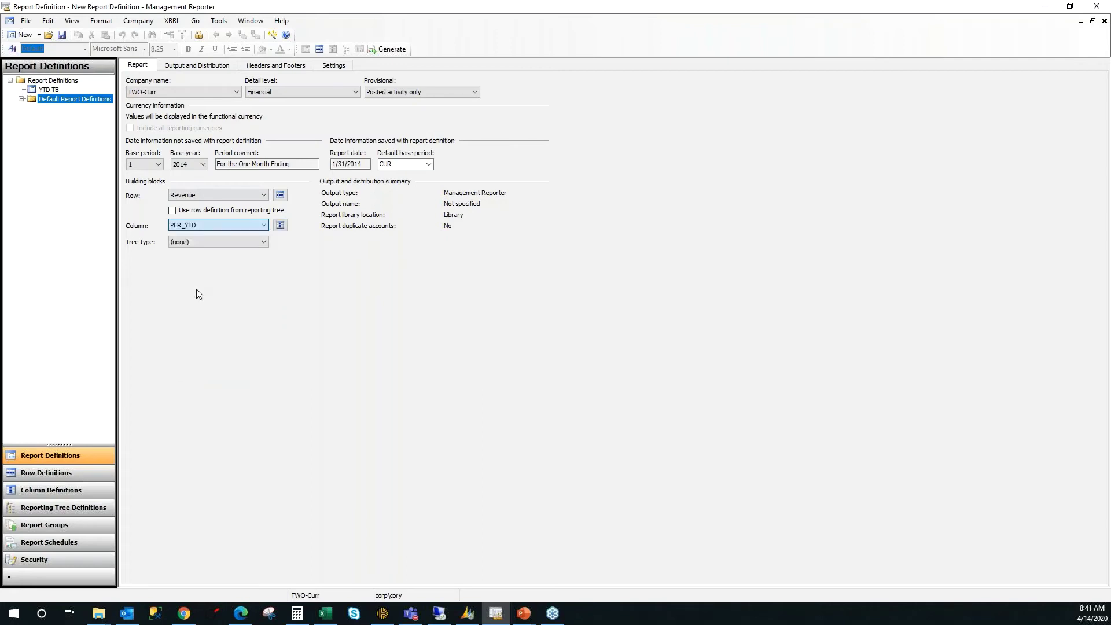
click(159, 164)
click(140, 198)
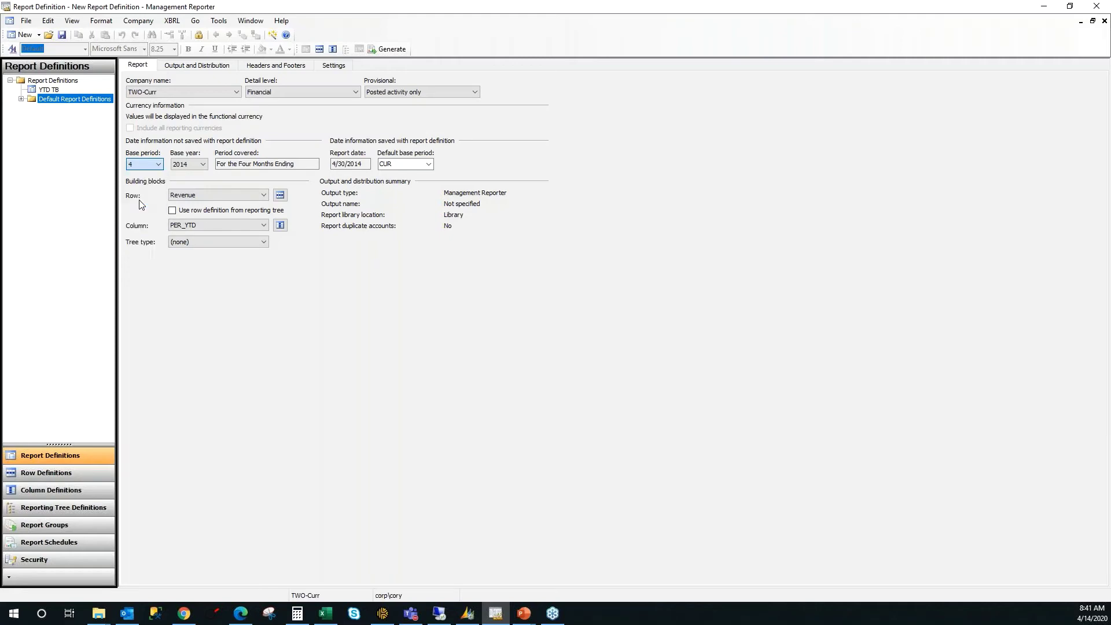
click(203, 164)
click(185, 226)
click(270, 93)
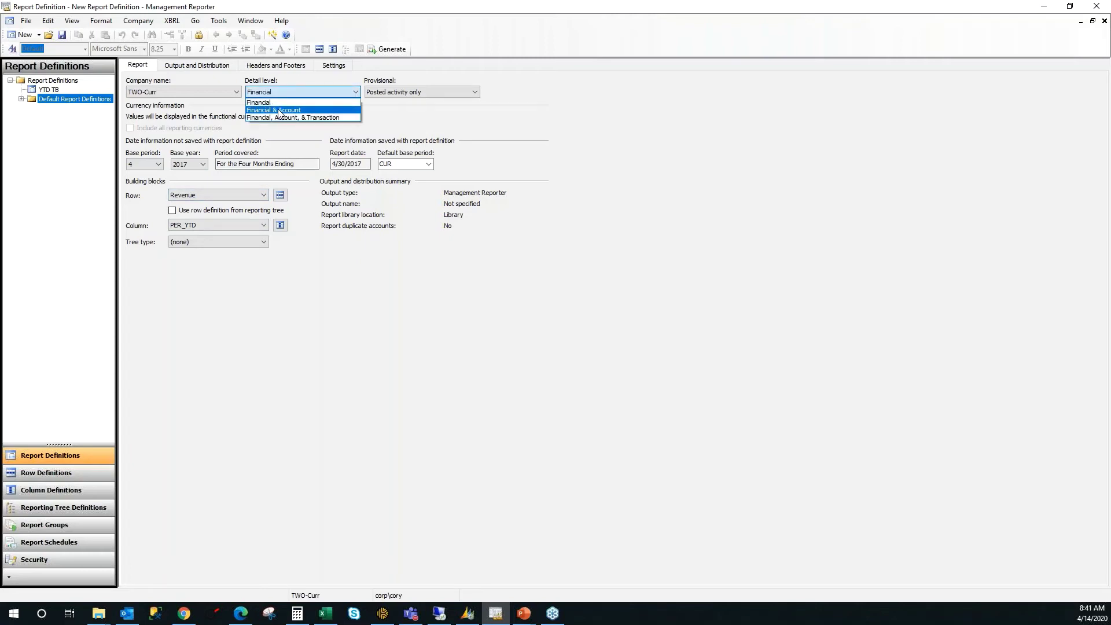
click(279, 110)
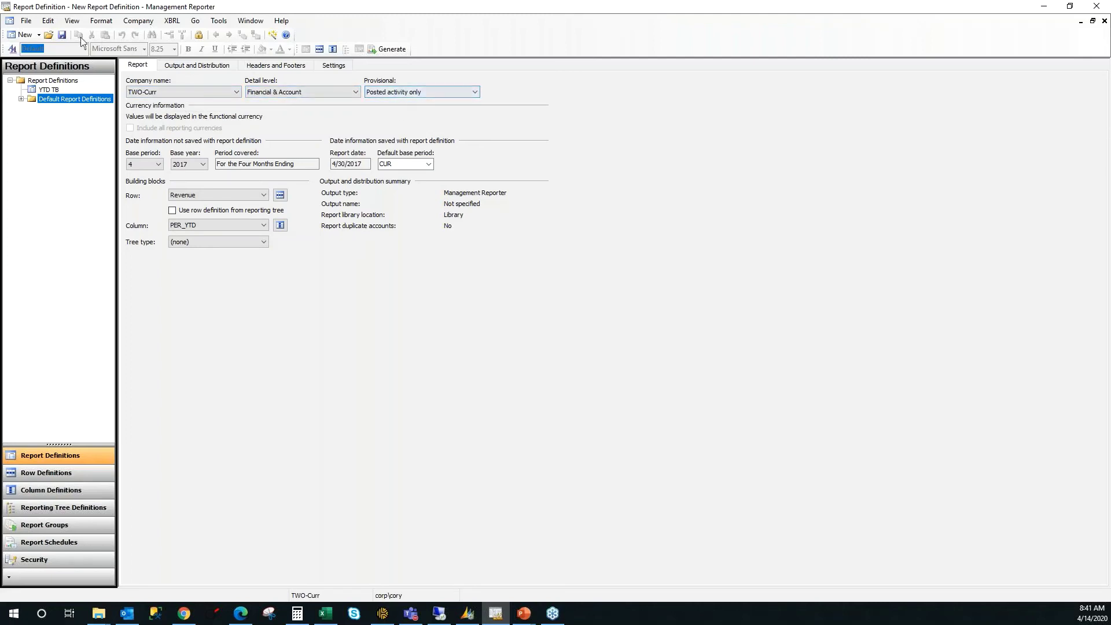
- Save the new report definition with the name 'Revenue Report'
click(62, 35)
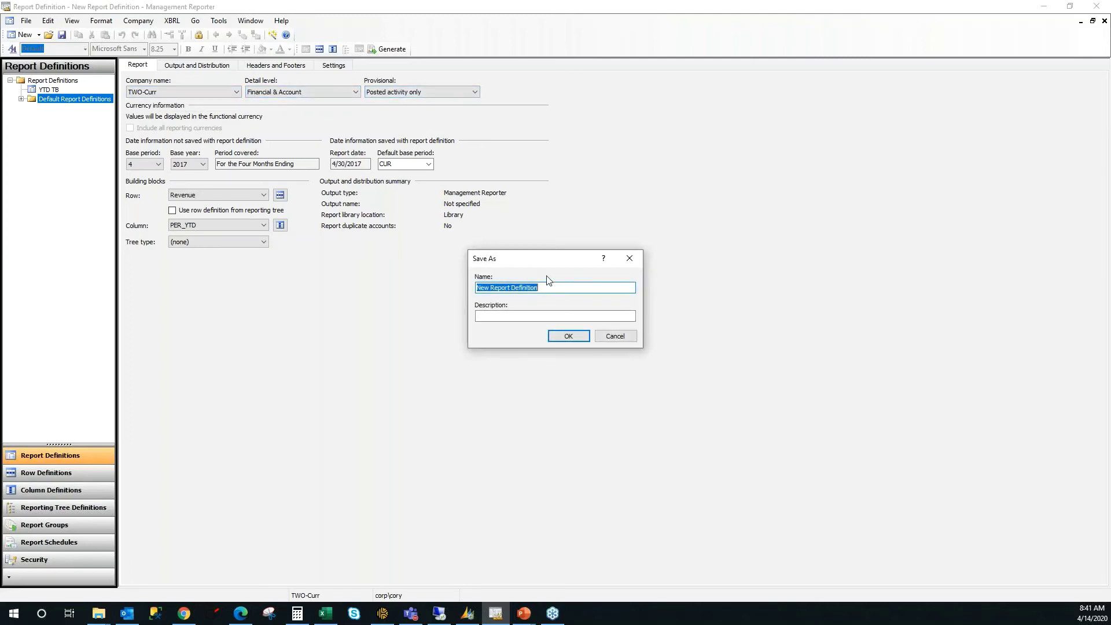
text(Revenue REpo)
key(BackSpace)
key(BackSpace)
key(BackSpace)
key(Return)
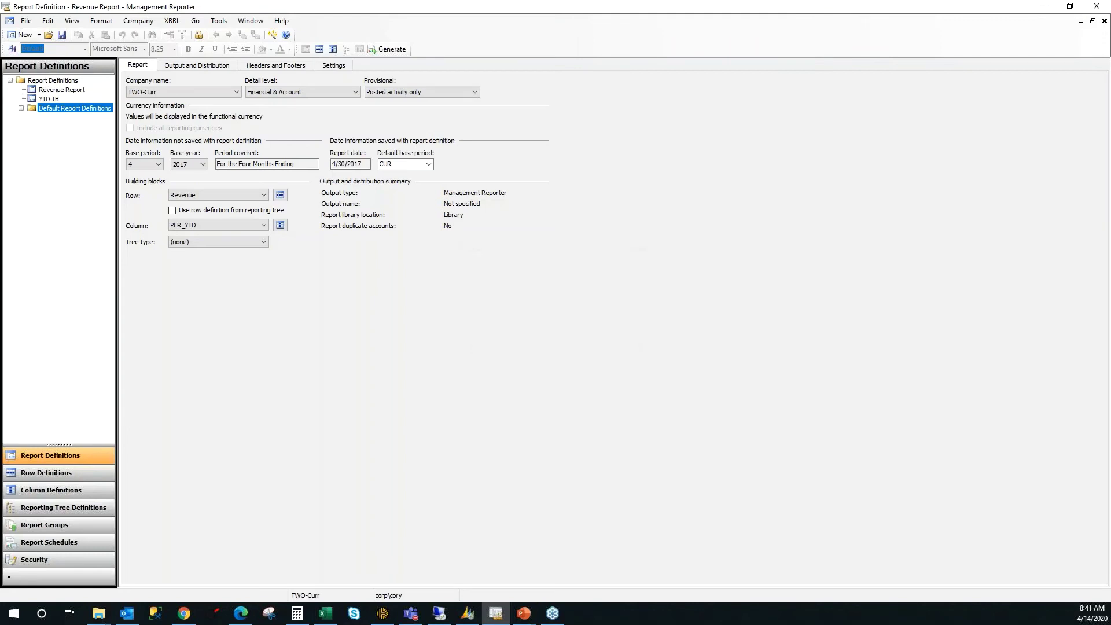
- Turn off Display rows with no amounts in Settings, then generate Revenue Report
click(331, 66)
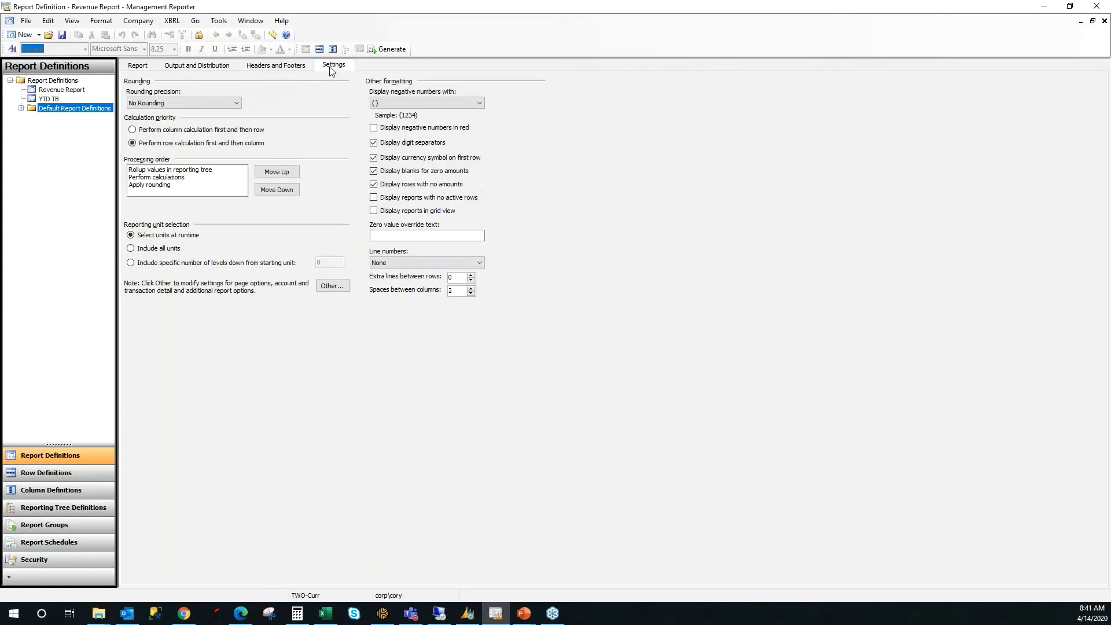
click(374, 186)
click(135, 67)
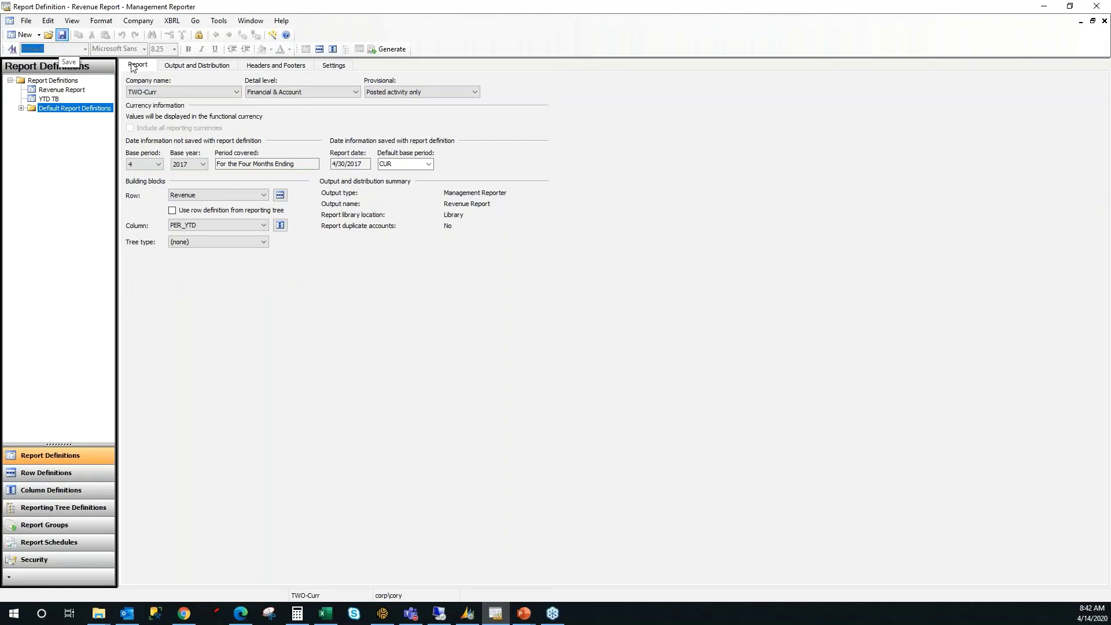
click(386, 49)
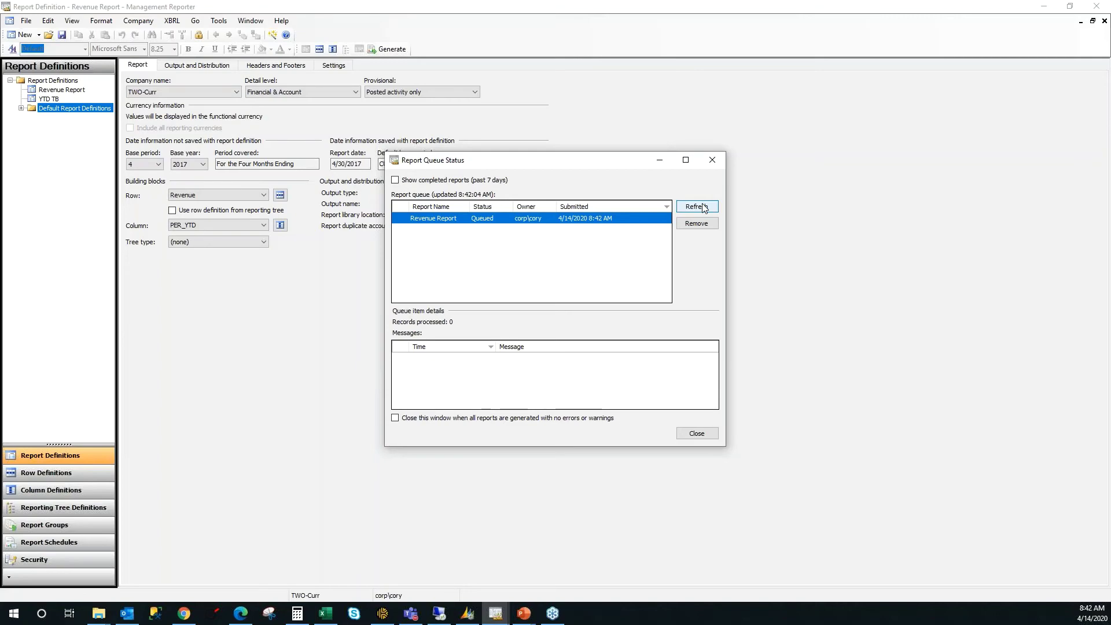
- Refresh the report queue until Revenue Report completes and opens in the web viewer
click(703, 208)
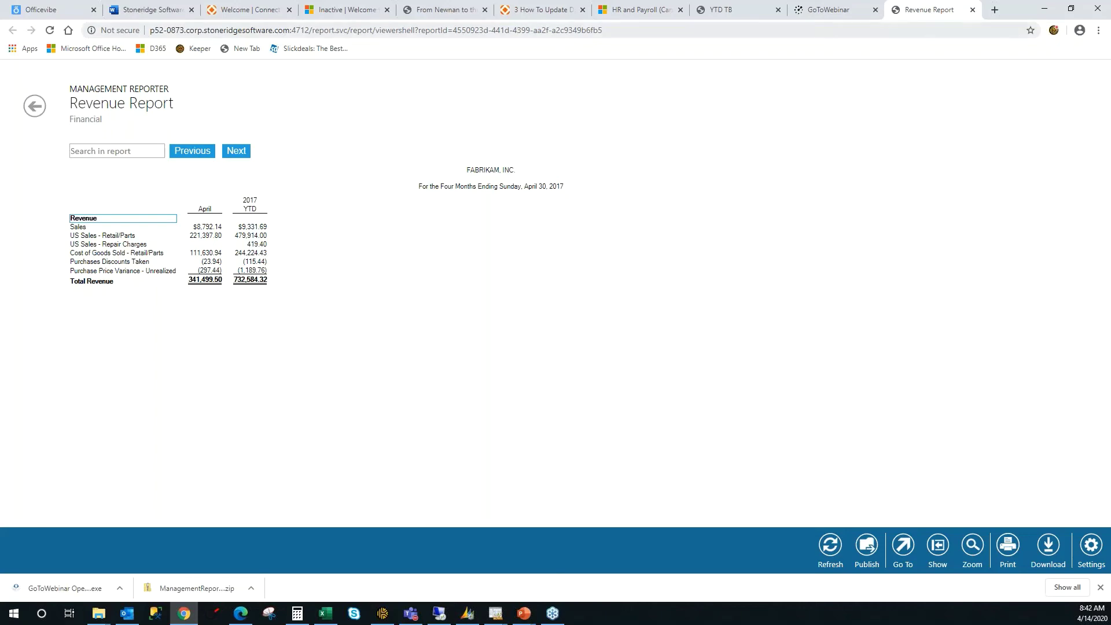
- Set Revenue Report's tree type to Reporting tree and confirm the Tree list is empty
click(1046, 11)
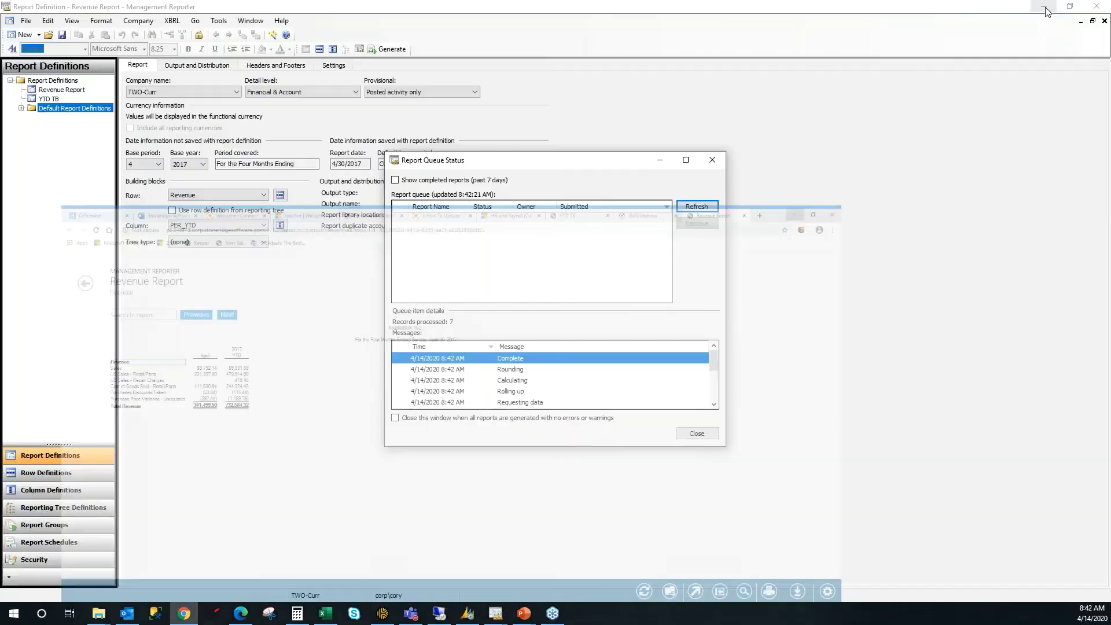
click(660, 160)
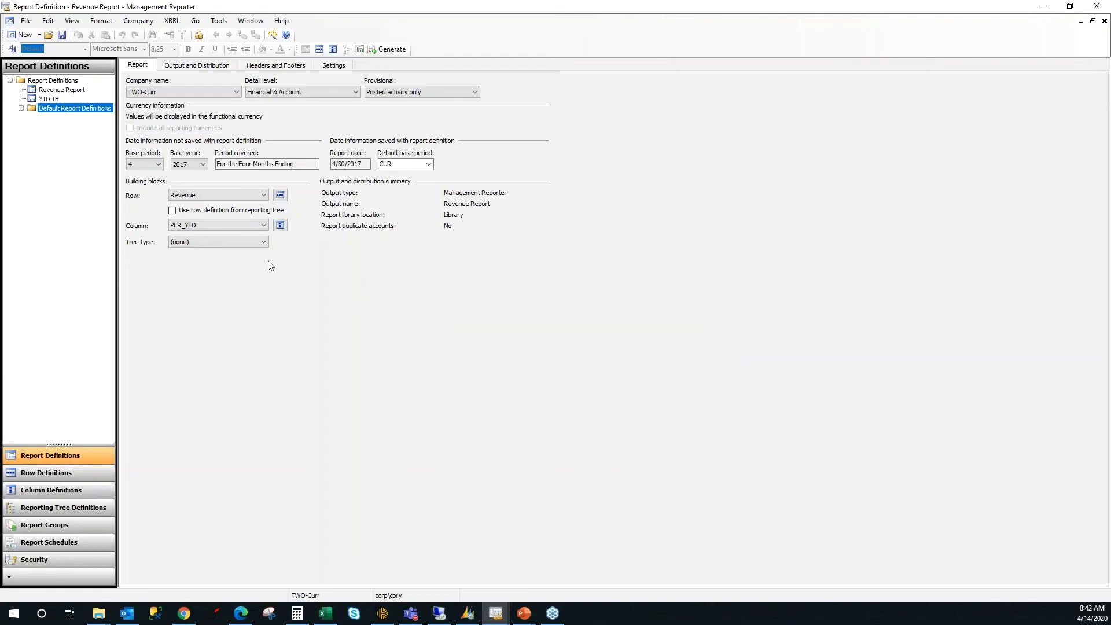
click(262, 242)
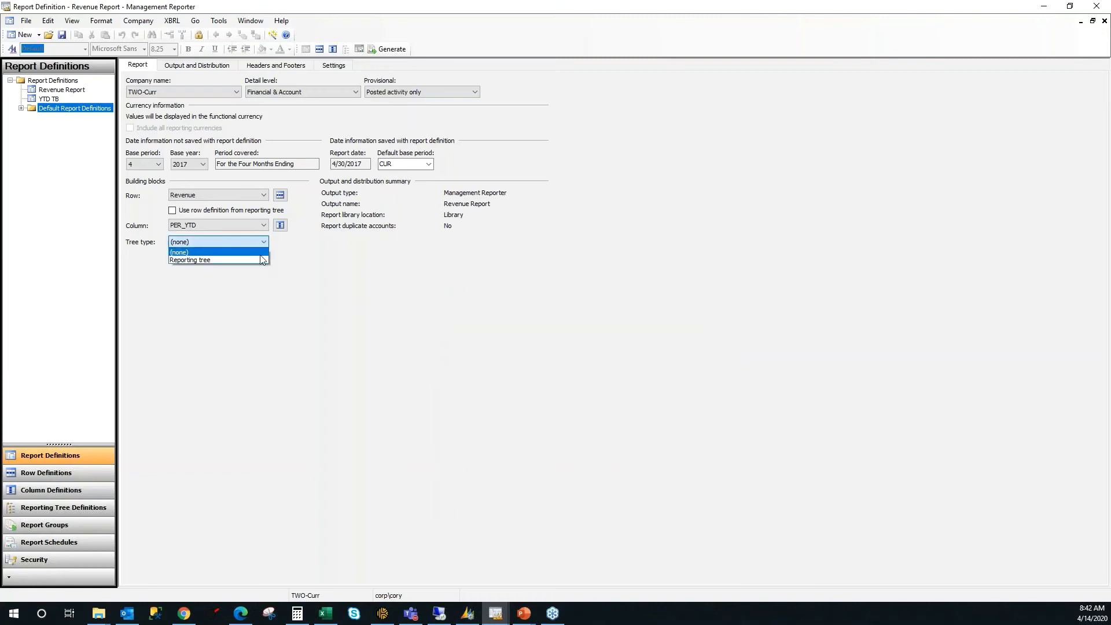
click(265, 260)
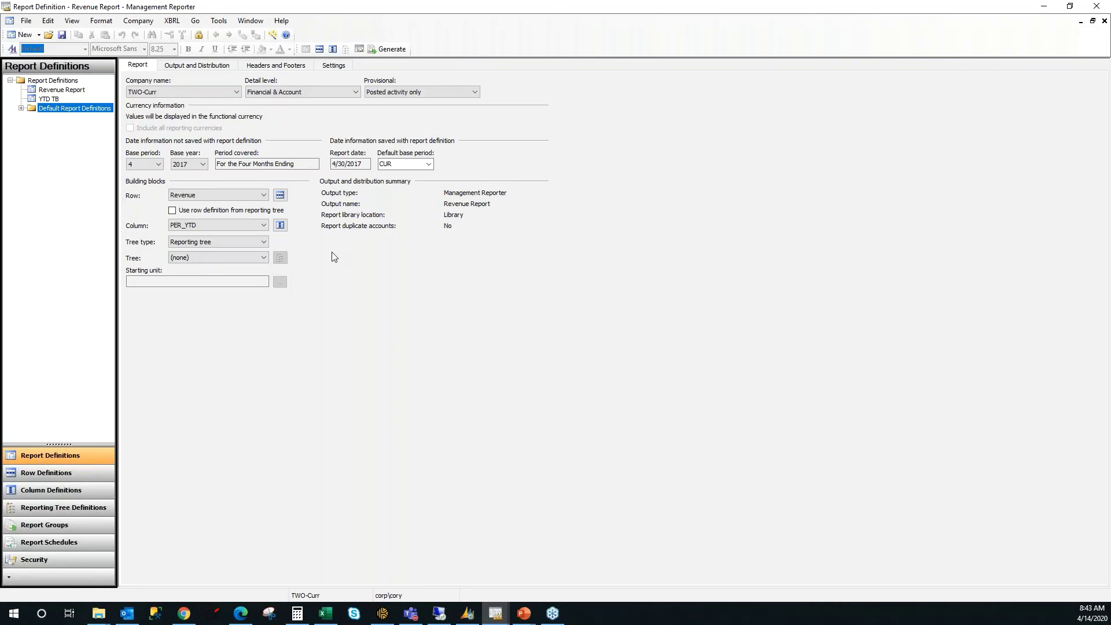
click(264, 258)
click(363, 255)
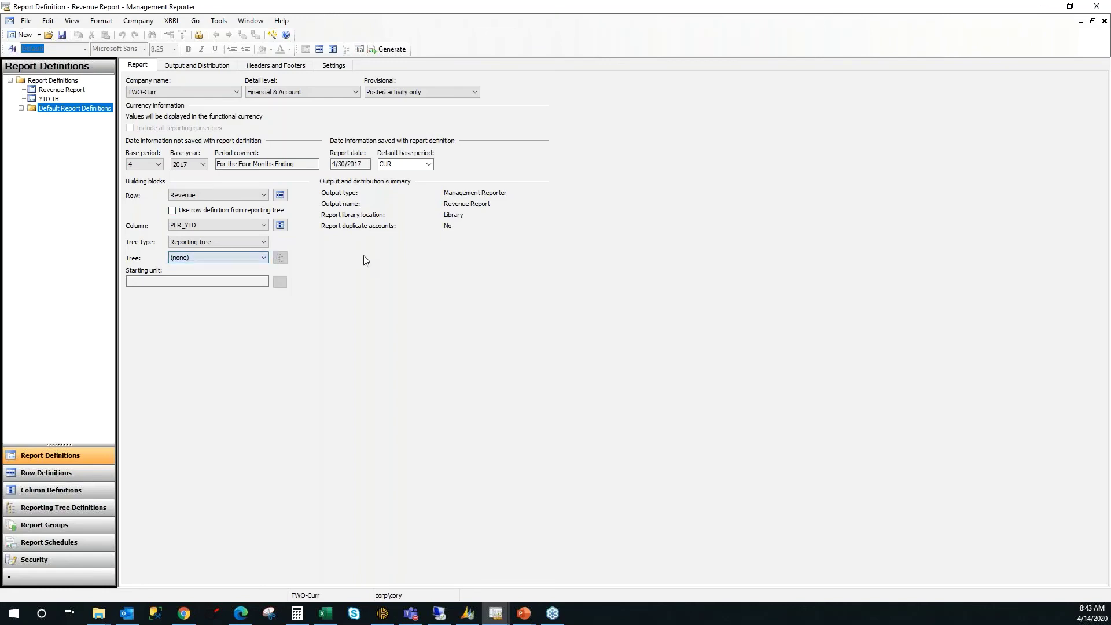
click(39, 35)
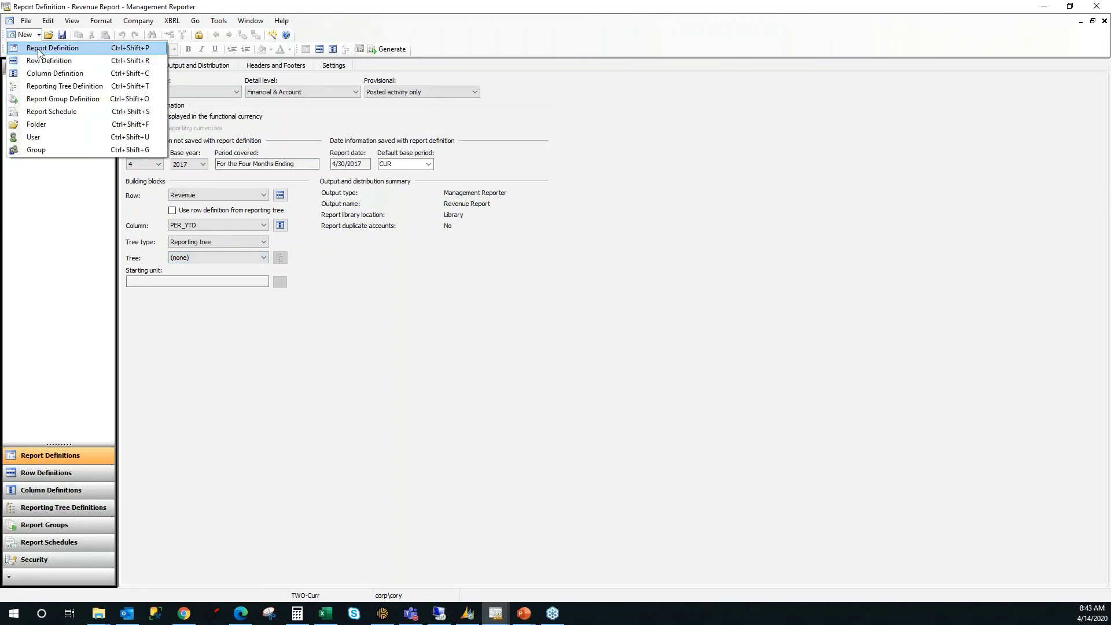
- Create a new reporting tree definition and review cell D2's dimensions without changing them
click(64, 85)
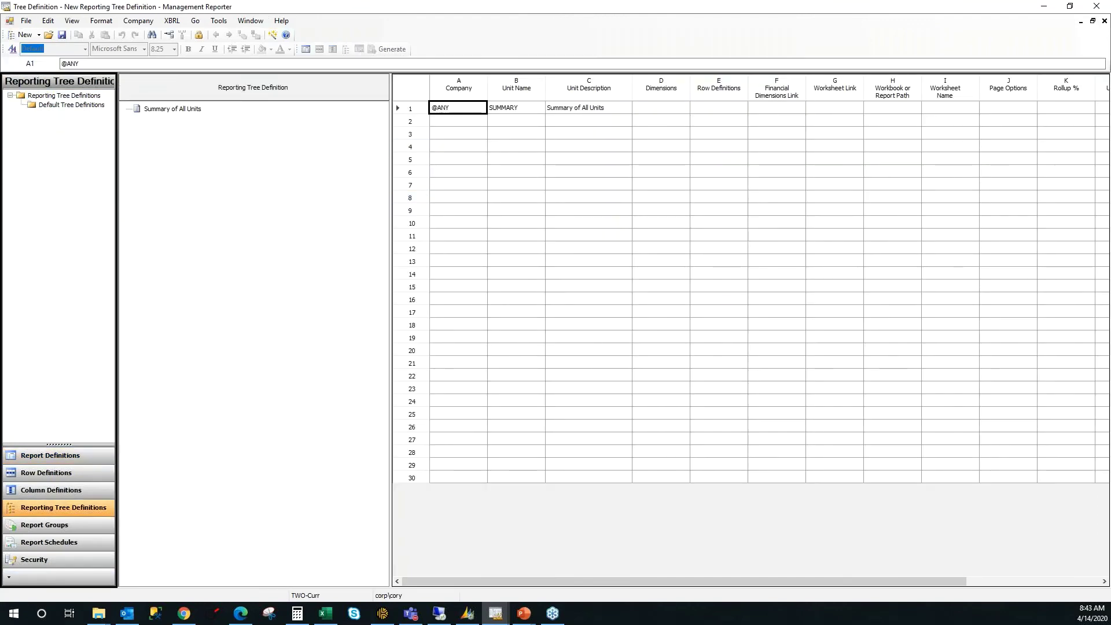
click(666, 126)
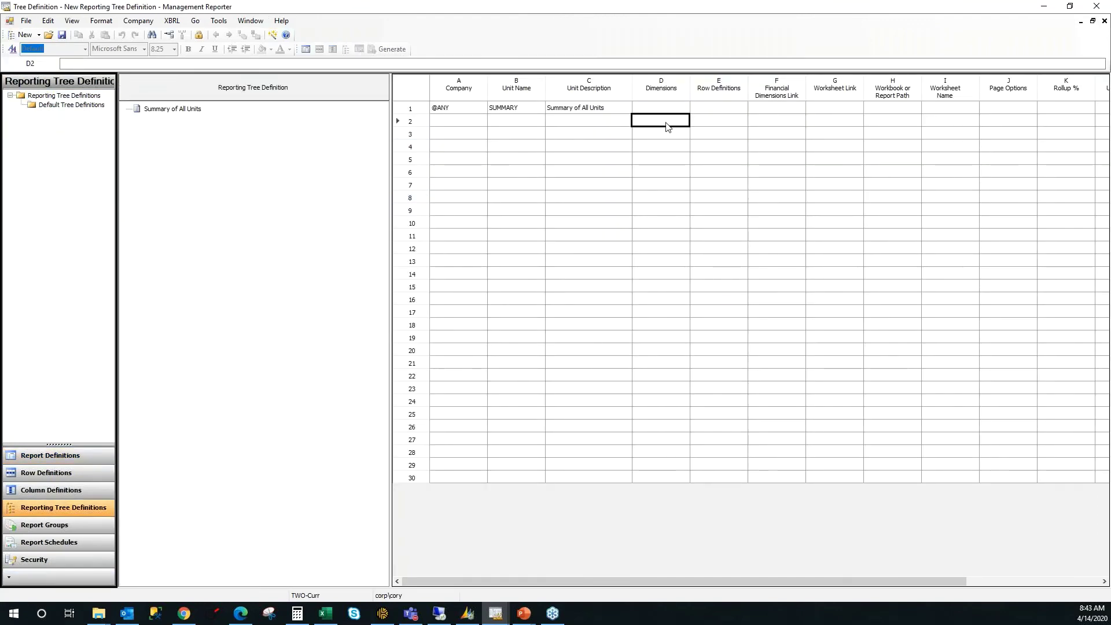
double_click(667, 127)
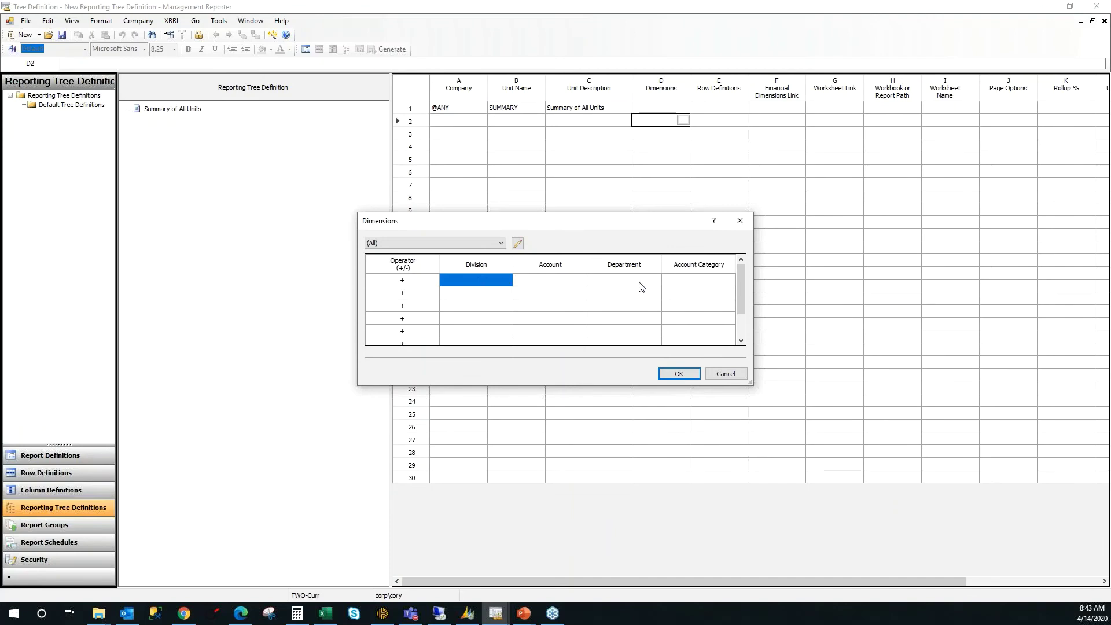
click(548, 282)
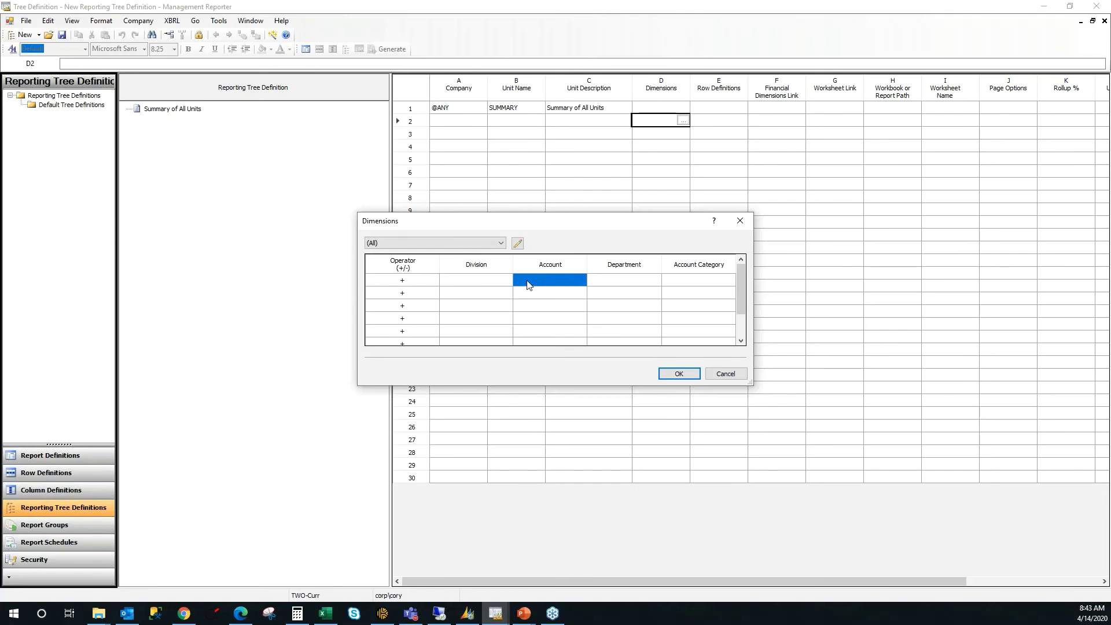
click(479, 281)
click(597, 280)
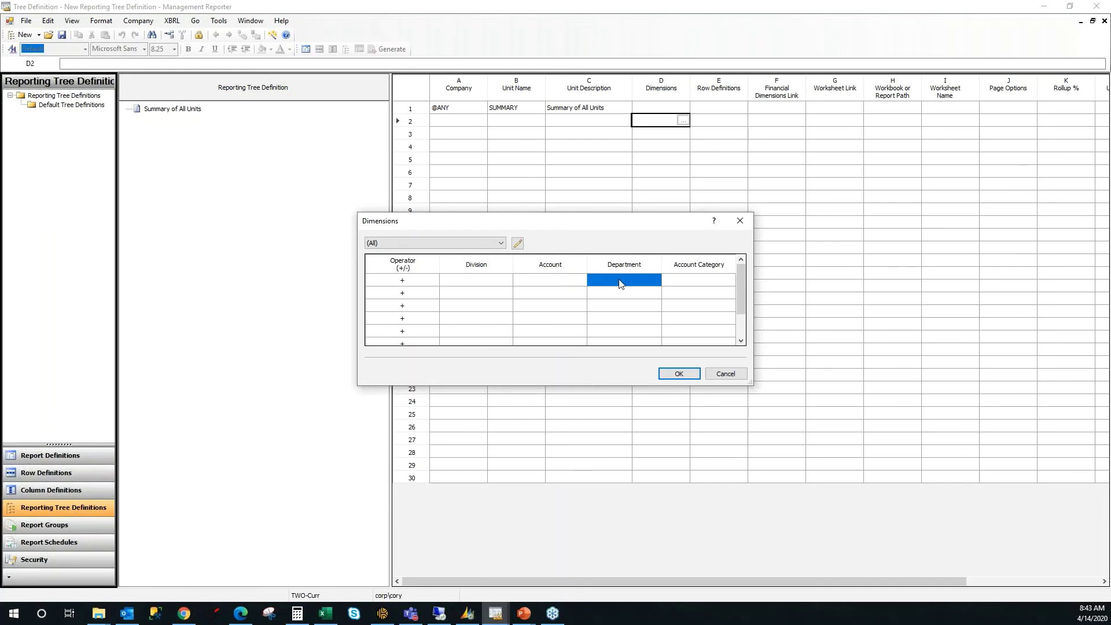
click(726, 373)
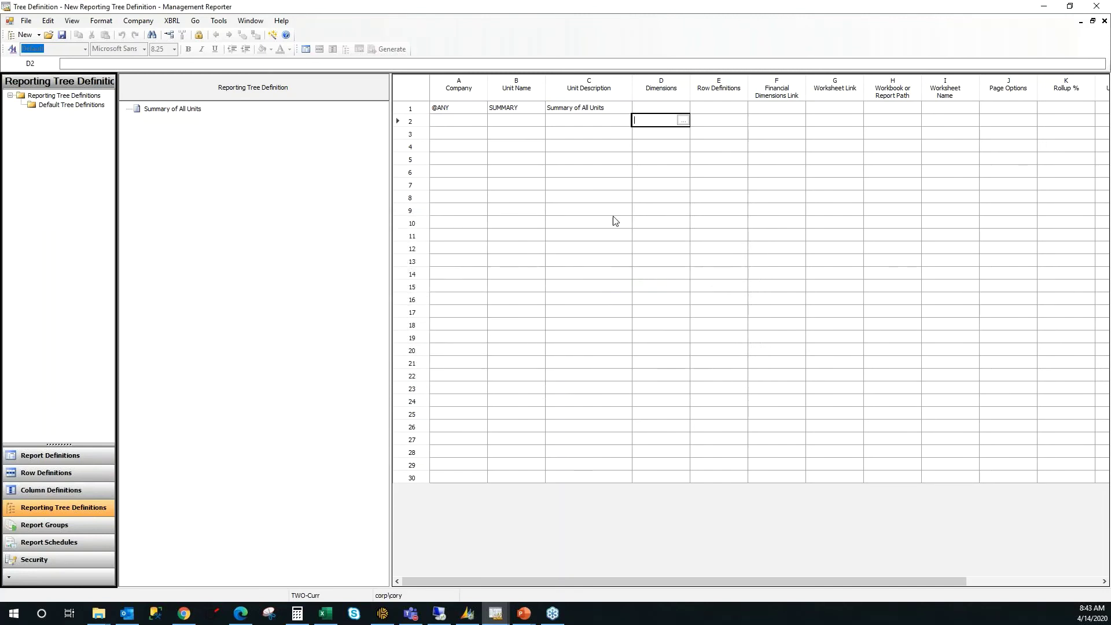
- Insert reporting units from dimensions, excluding Account Category and Division so only Department remains
click(47, 22)
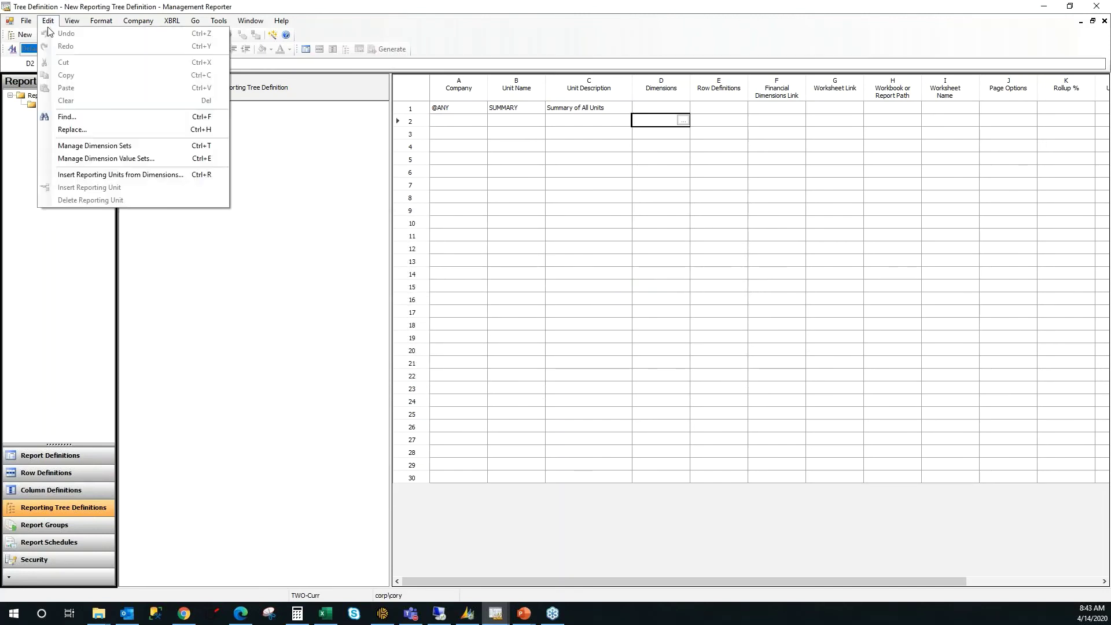
click(96, 174)
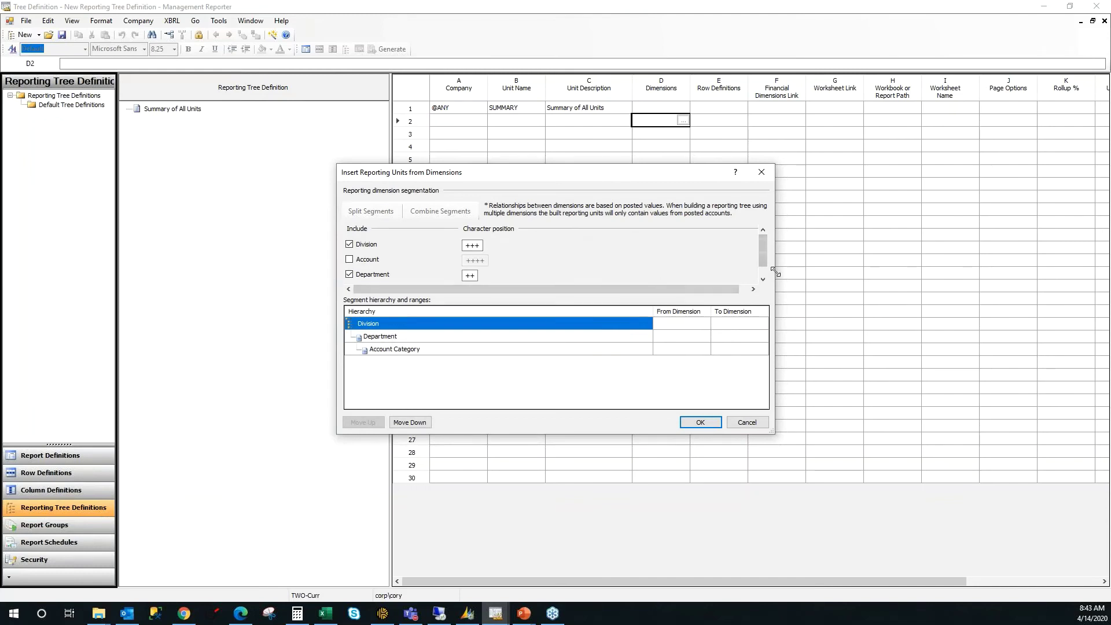
scroll(761, 272, down, 1)
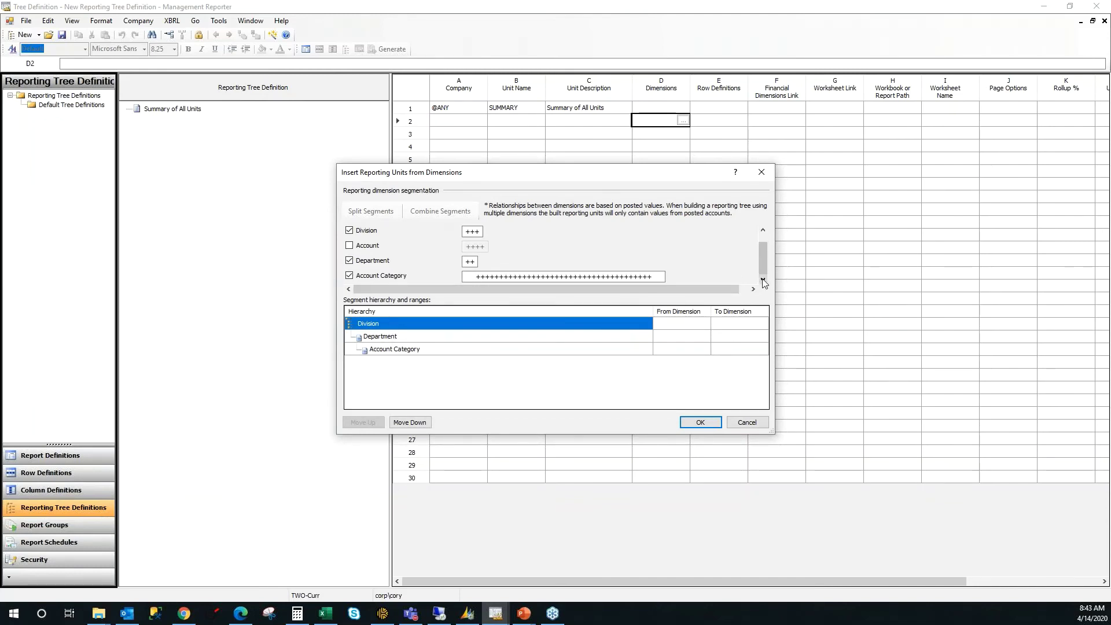
click(369, 278)
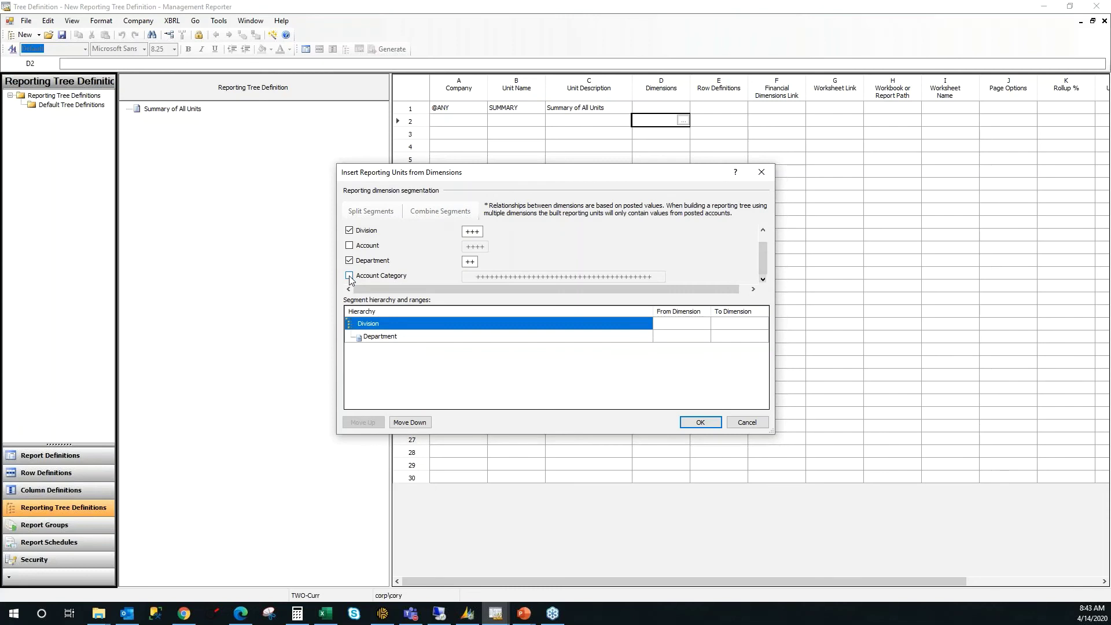
click(349, 230)
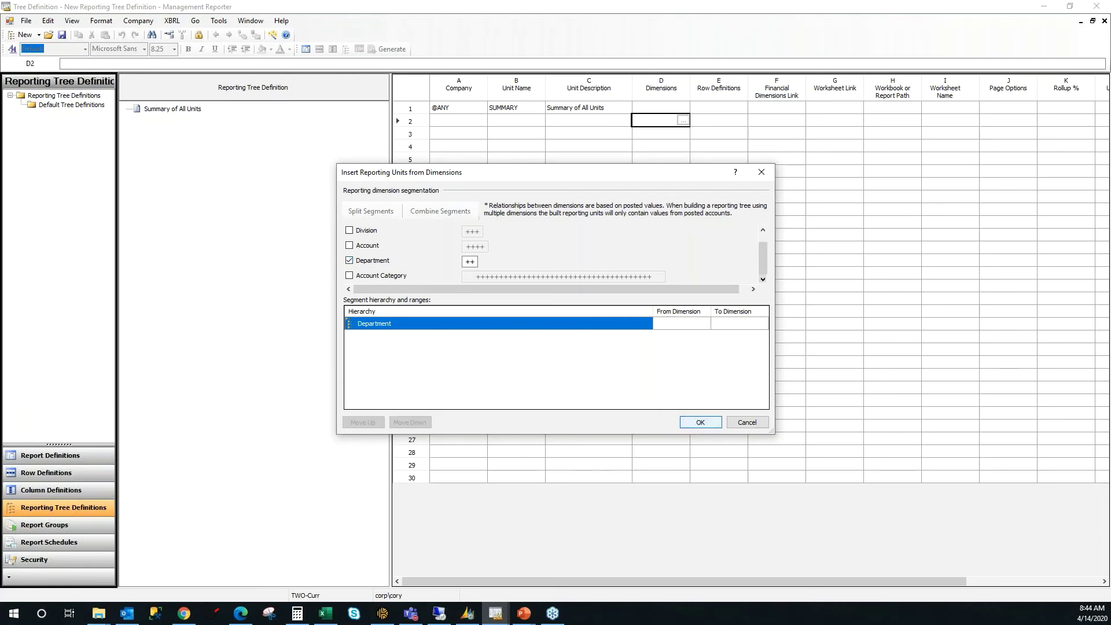
click(700, 421)
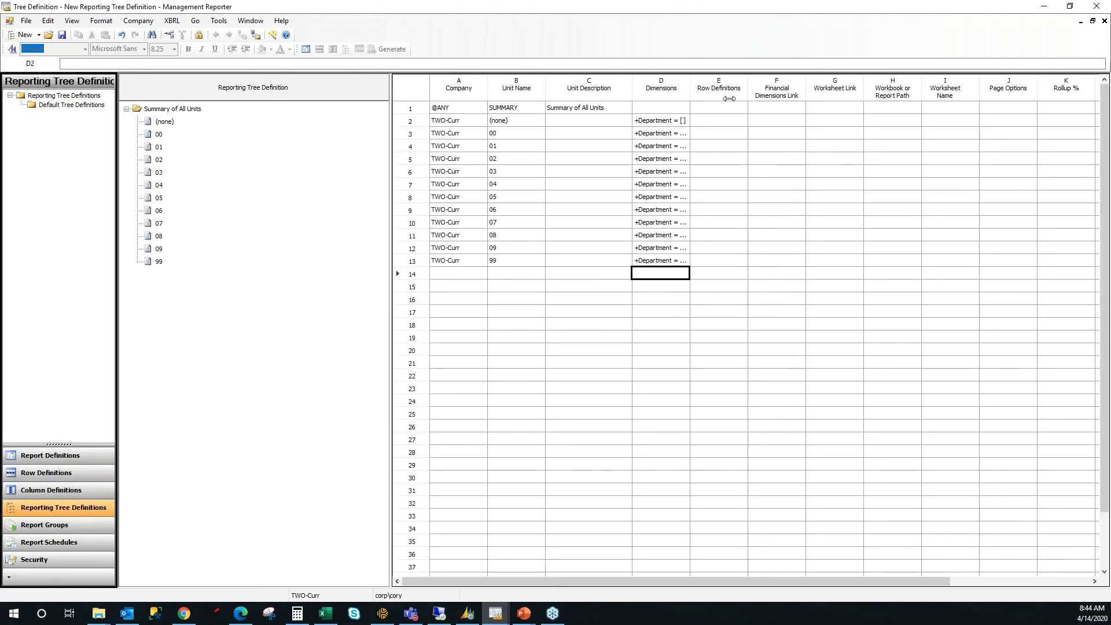
- Widen the Dimensions column and delete the (none) reporting unit from the tree
drag(729, 98, 769, 98)
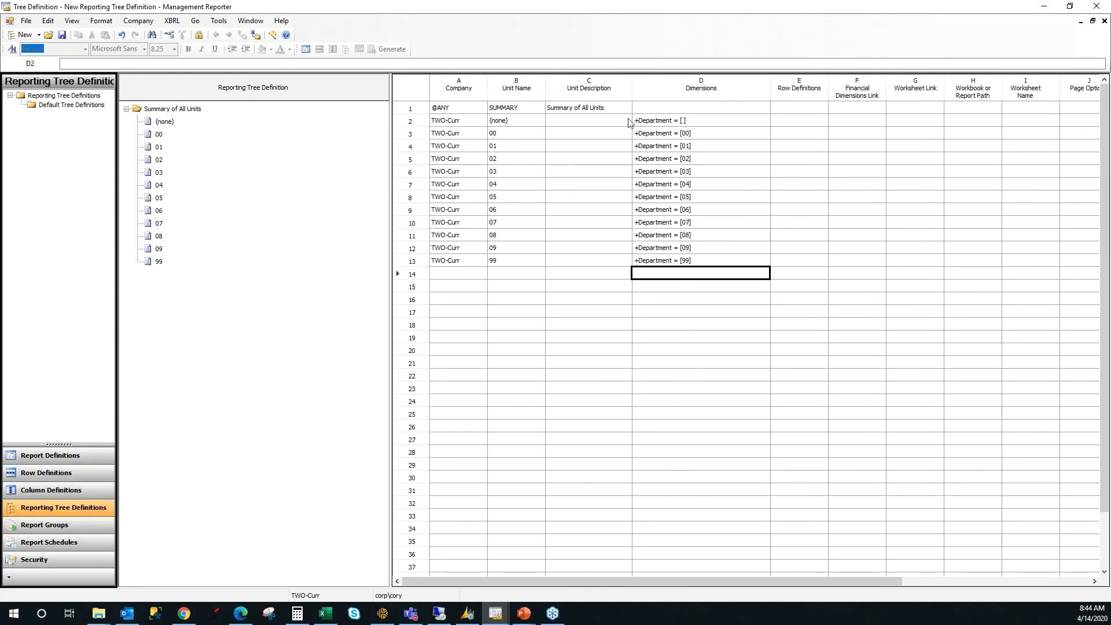
click(410, 122)
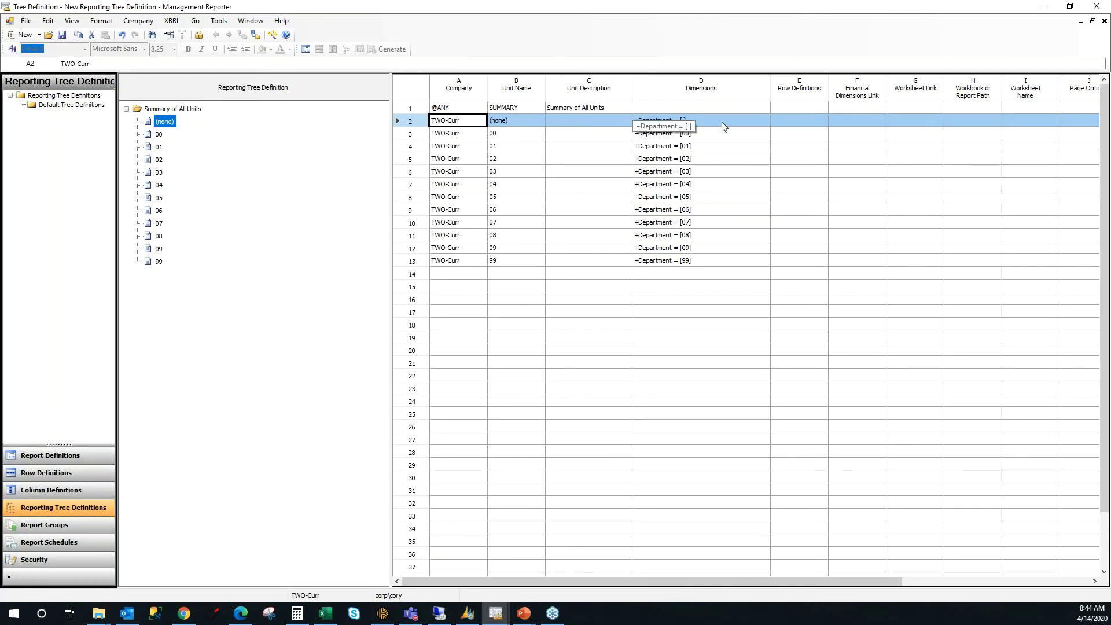
click(674, 140)
click(669, 127)
right_click(413, 126)
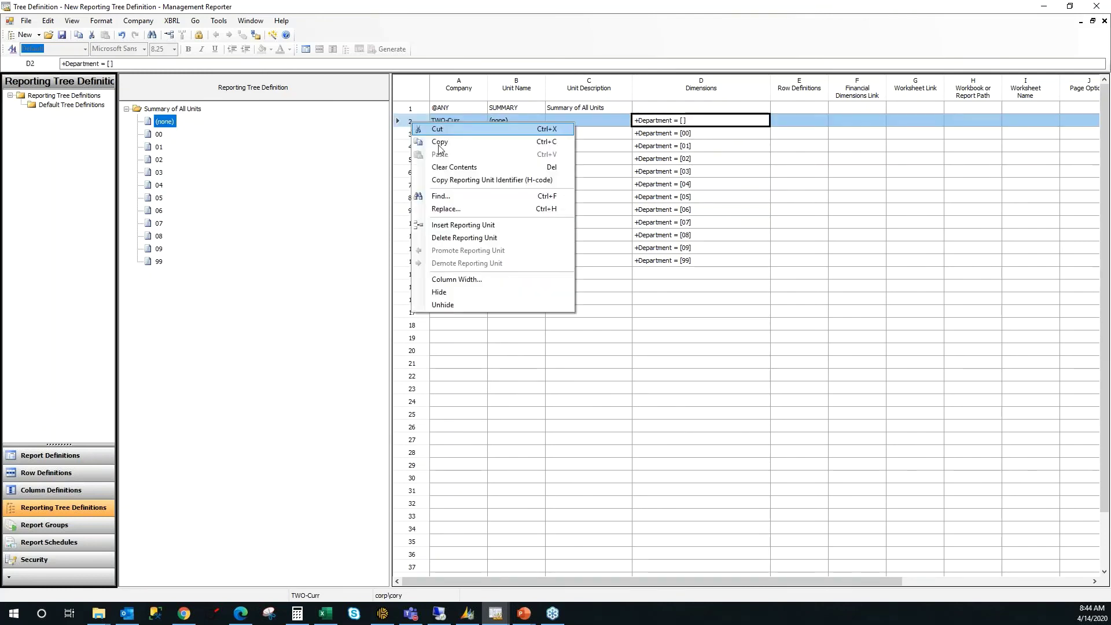
click(459, 238)
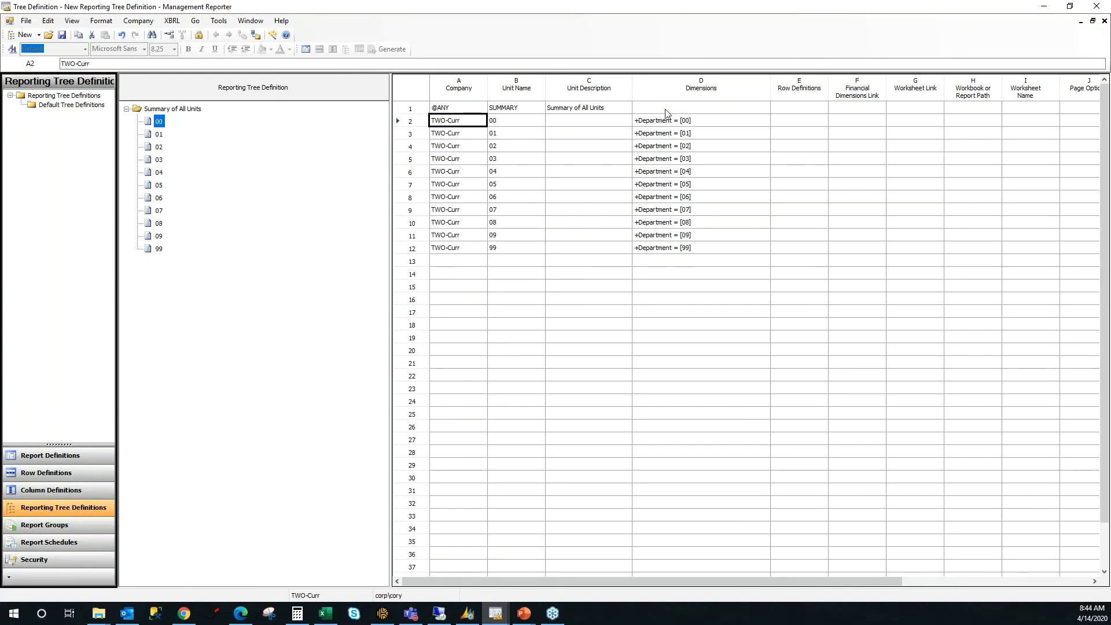
- Copy the unit names 00 through 99 from column B into the Unit Description column
click(526, 146)
drag(515, 123, 513, 247)
key(ctrl+c)
click(575, 124)
key(ctrl+v)
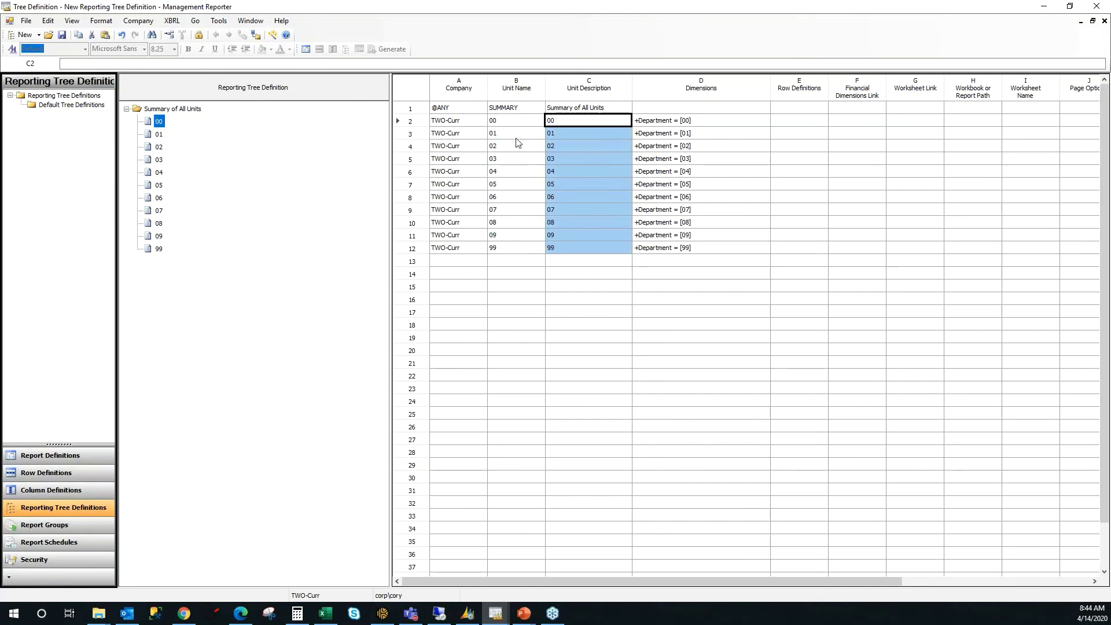
click(558, 123)
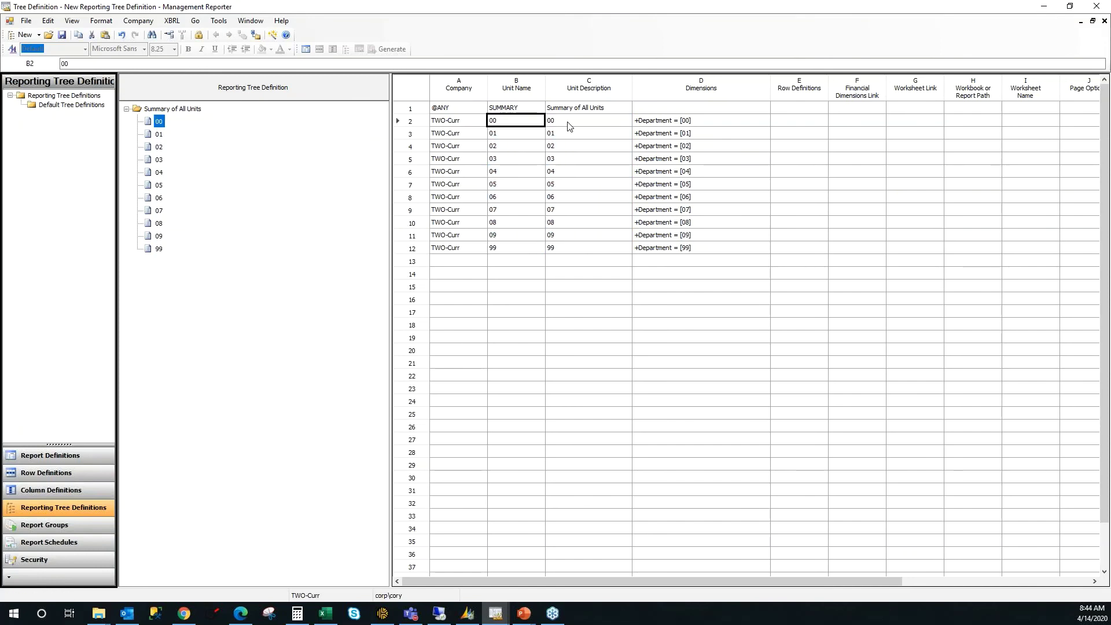
- Save the reporting tree as 'Department'
click(62, 36)
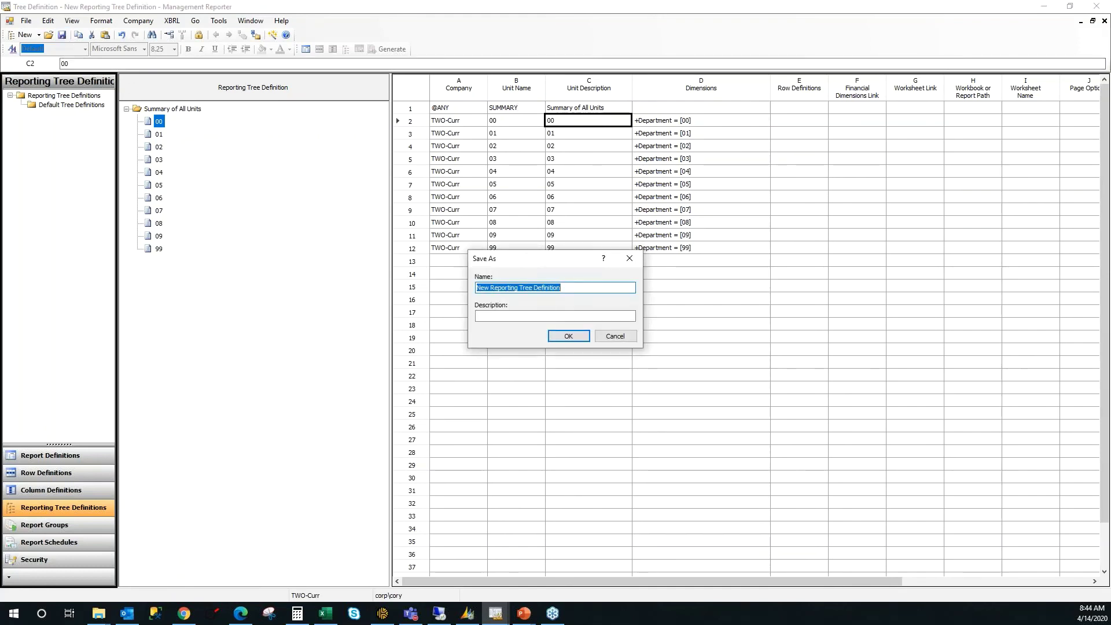
text(Depart)
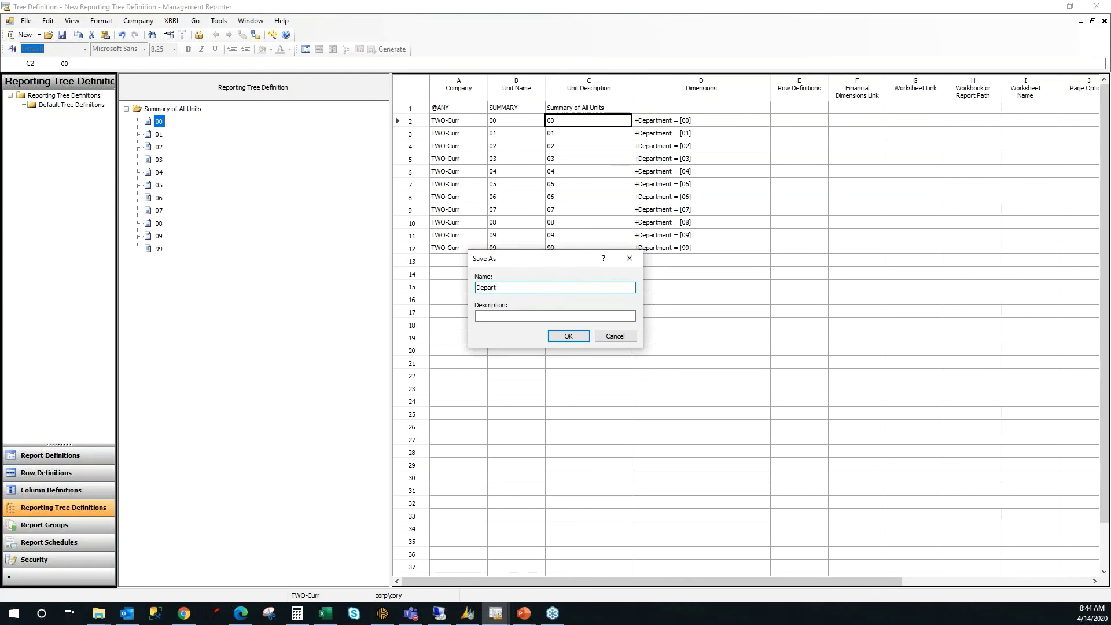
text(ment)
click(556, 336)
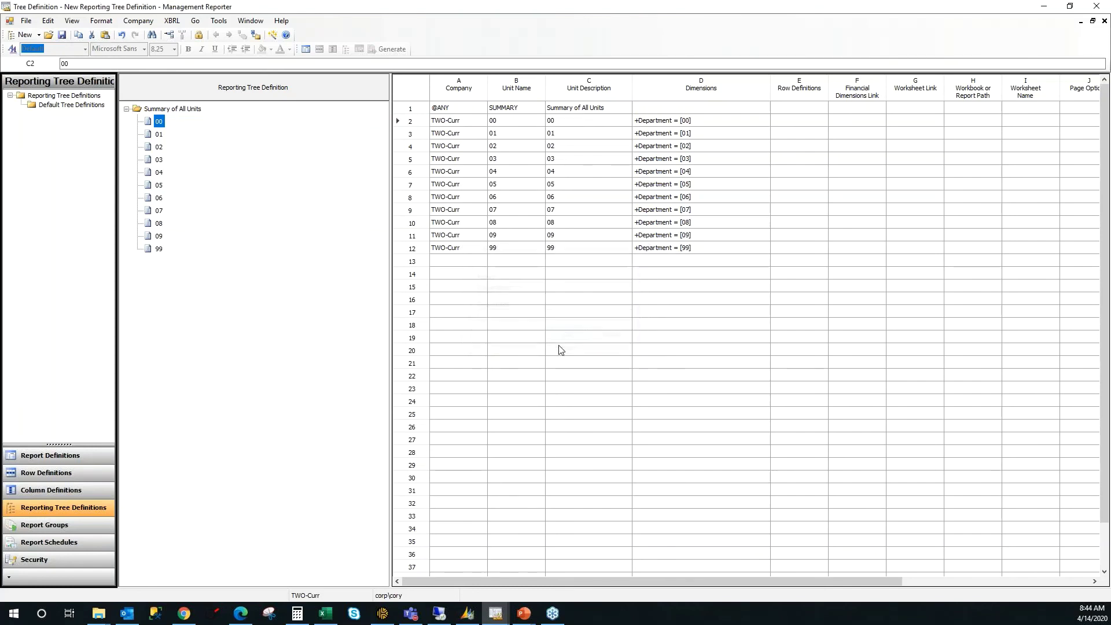
- Set the Revenue Report definition's reporting tree to Department
click(1103, 22)
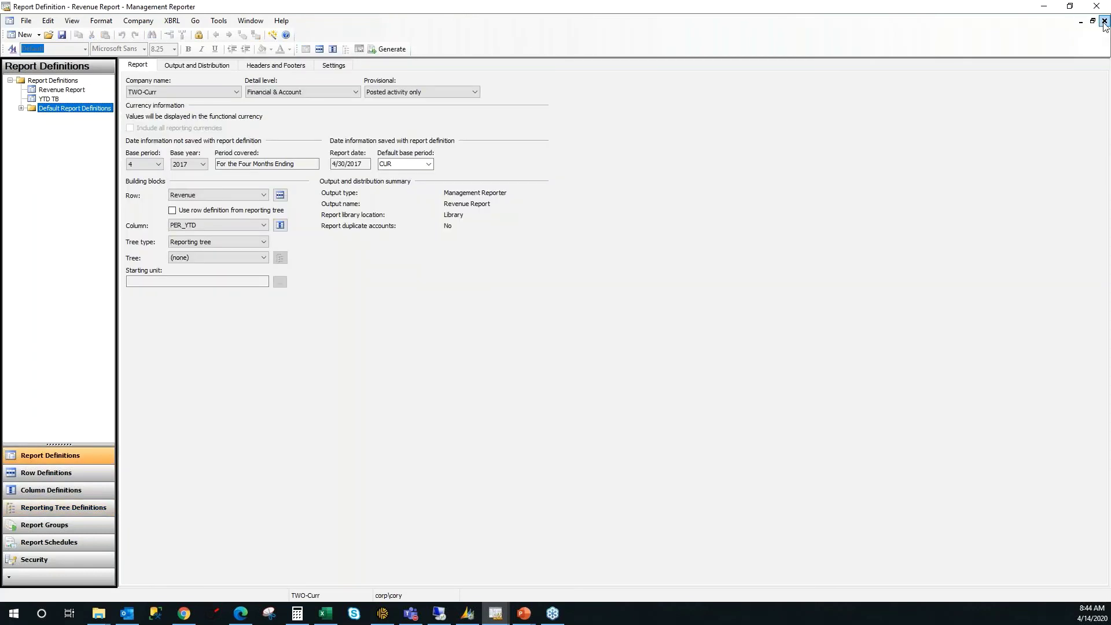
click(264, 257)
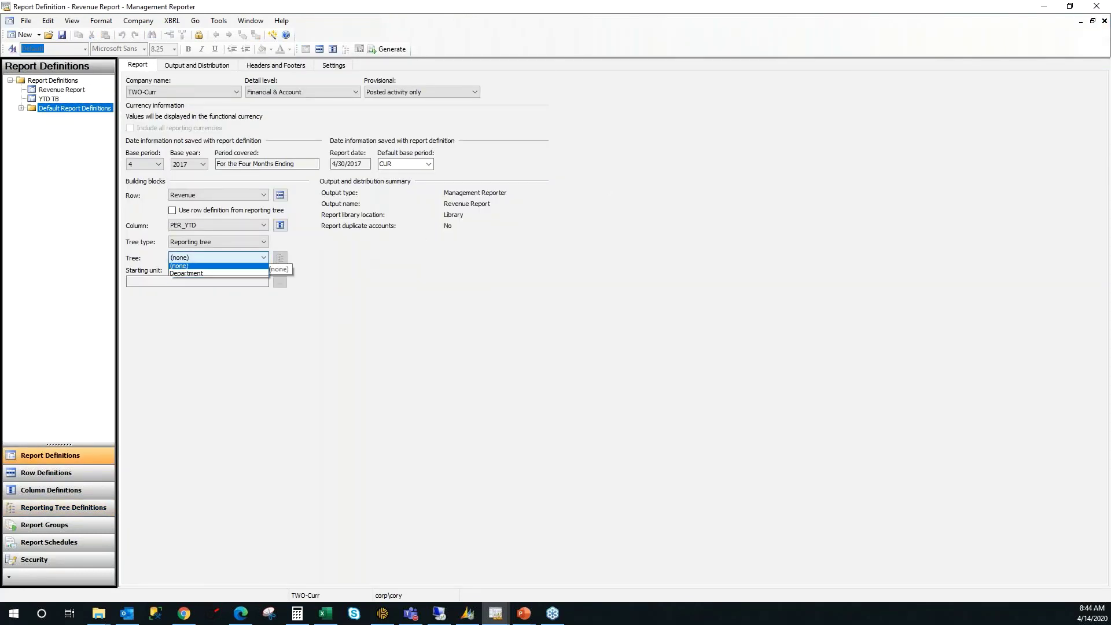
click(234, 275)
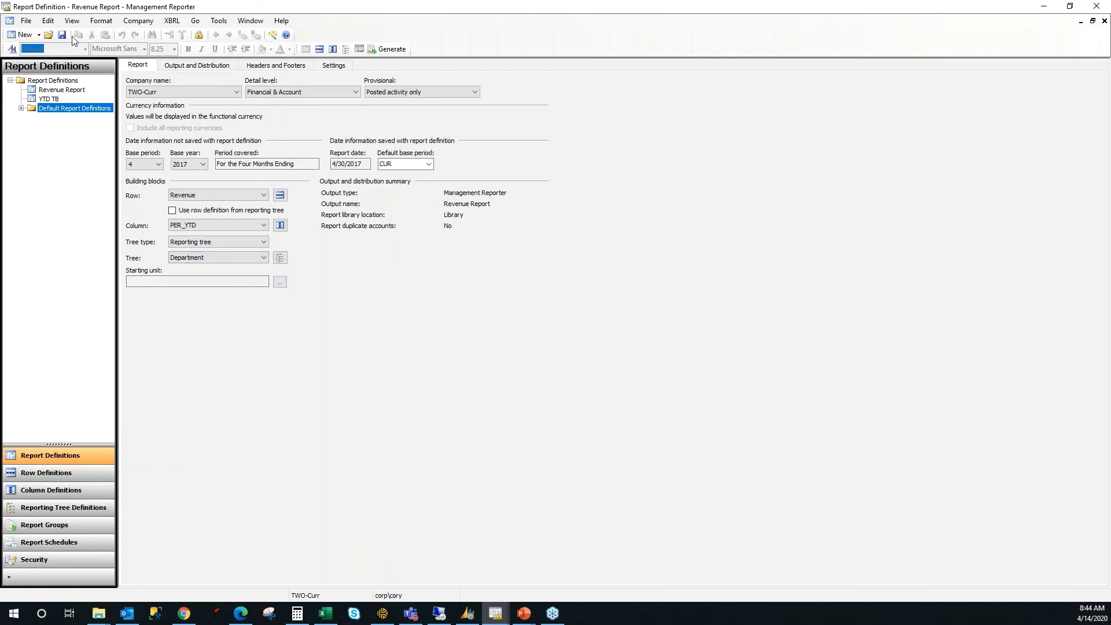
- Generate the Revenue Report for all department units
click(387, 49)
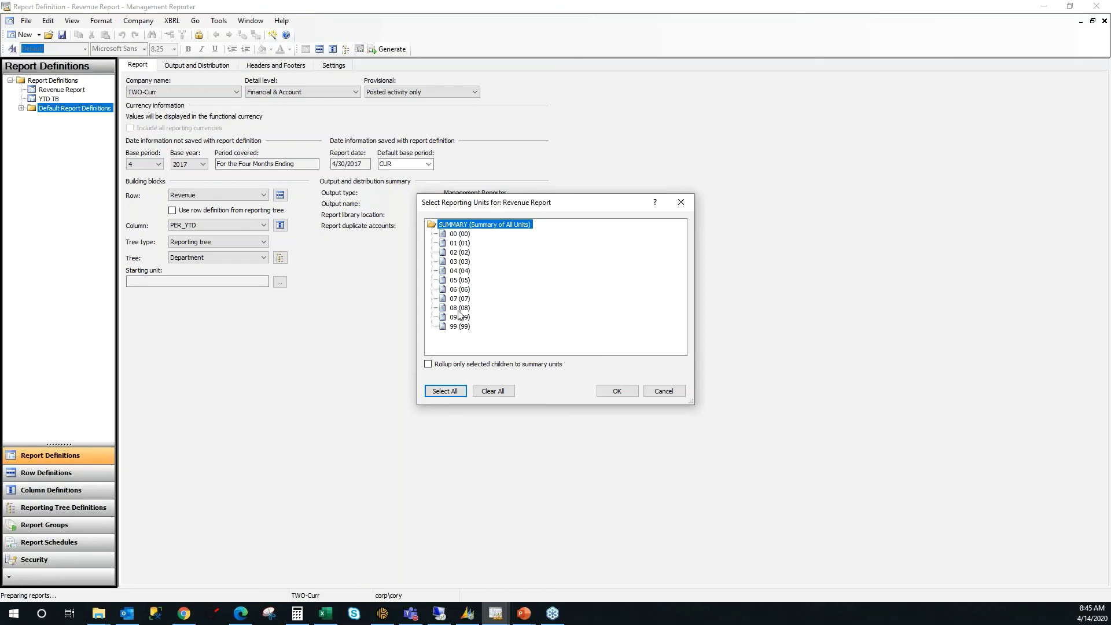
click(451, 389)
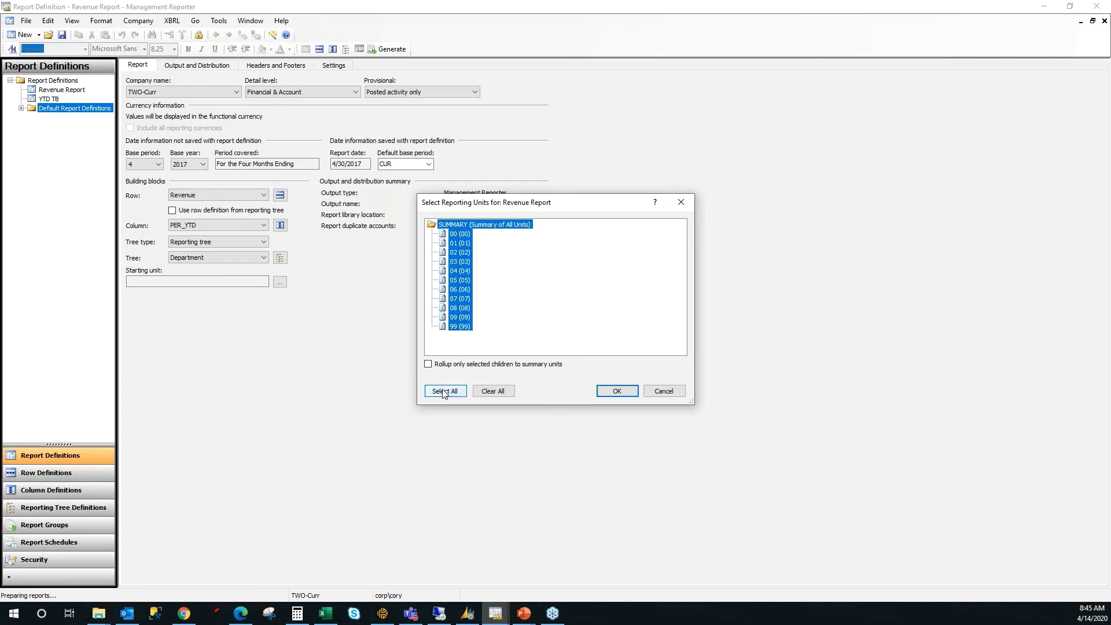
click(598, 392)
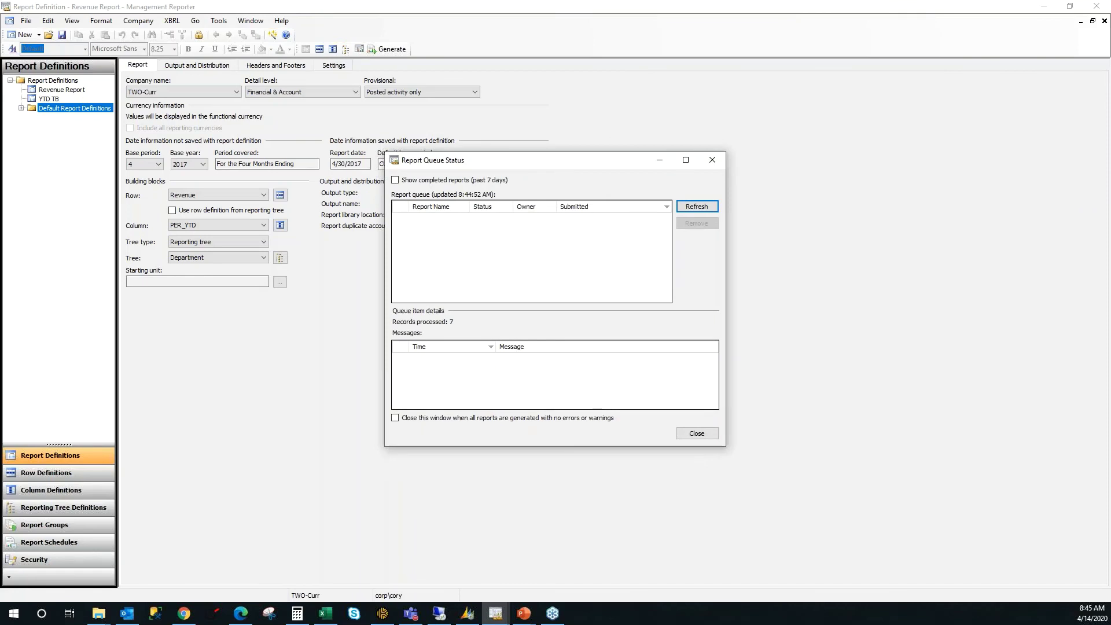
- Refresh the Report Queue Status until the Revenue Report finishes and opens in the web viewer
click(696, 206)
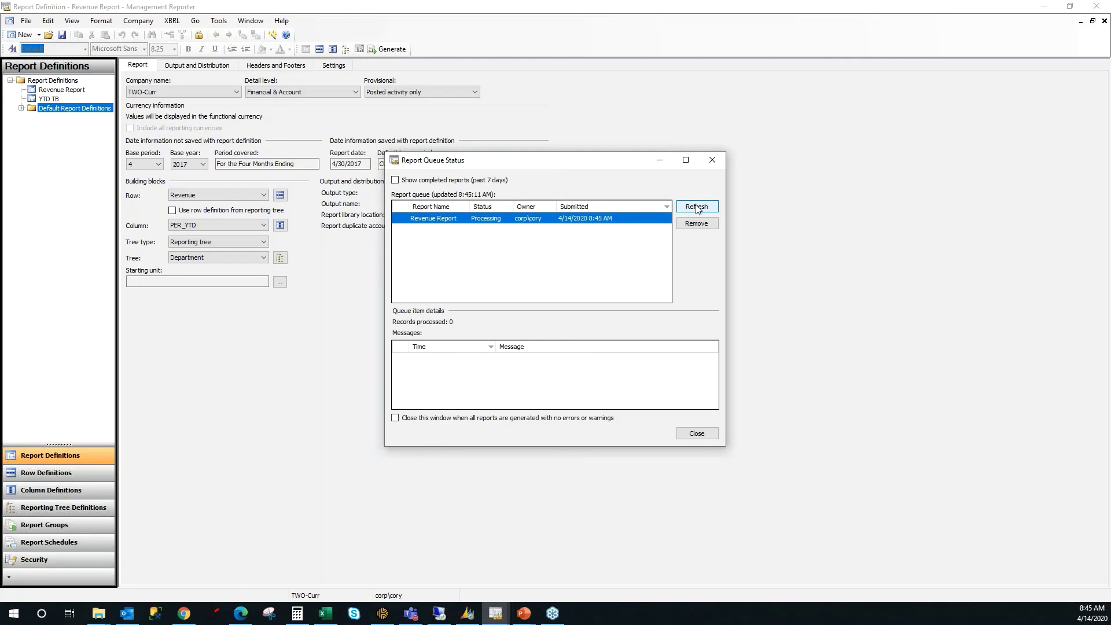
click(697, 209)
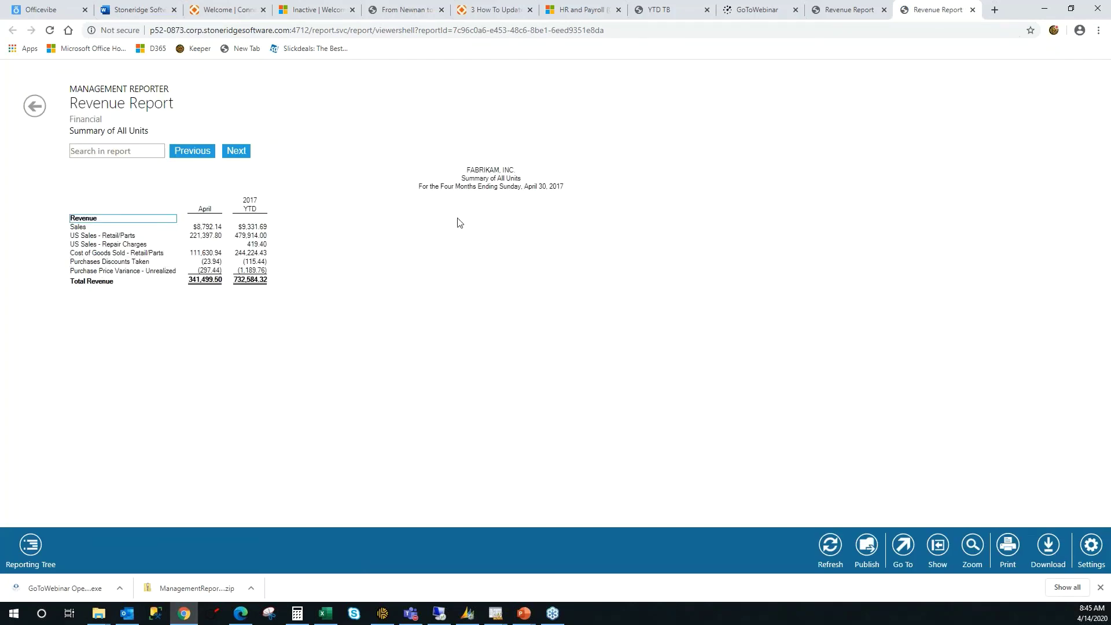
- Switch the web viewer's reporting tree unit to department 00, then to department 01
drag(524, 182, 461, 179)
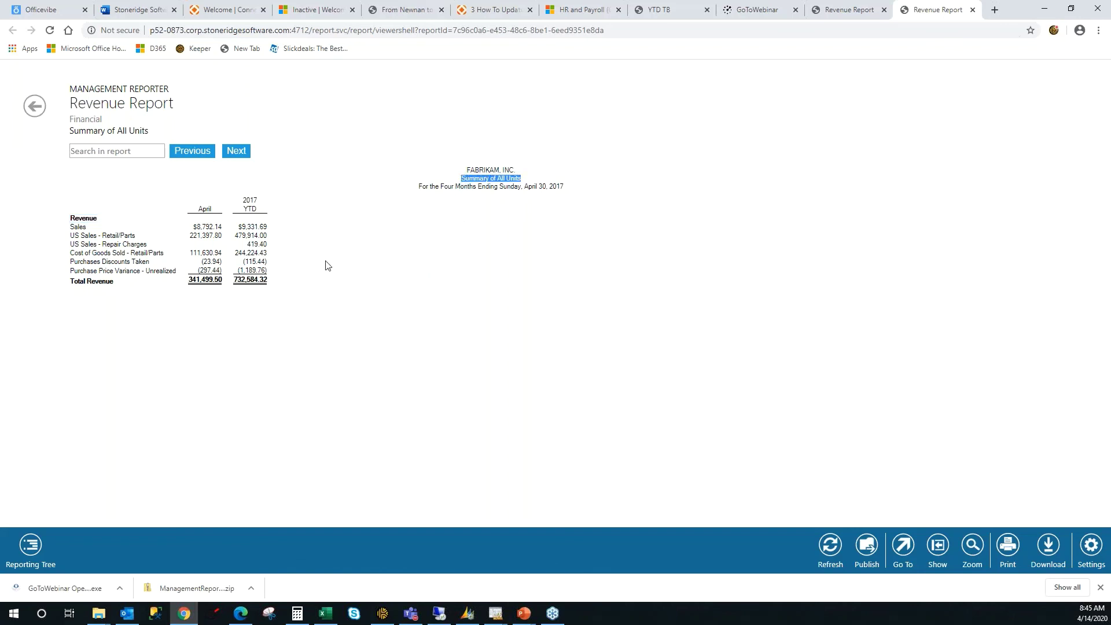
click(26, 542)
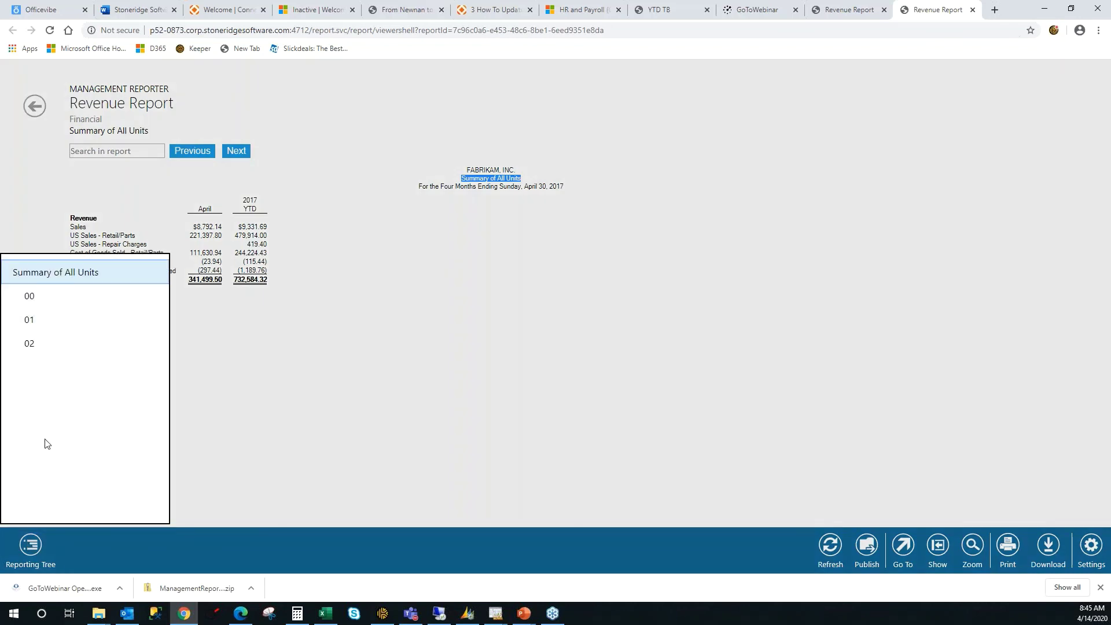
click(35, 301)
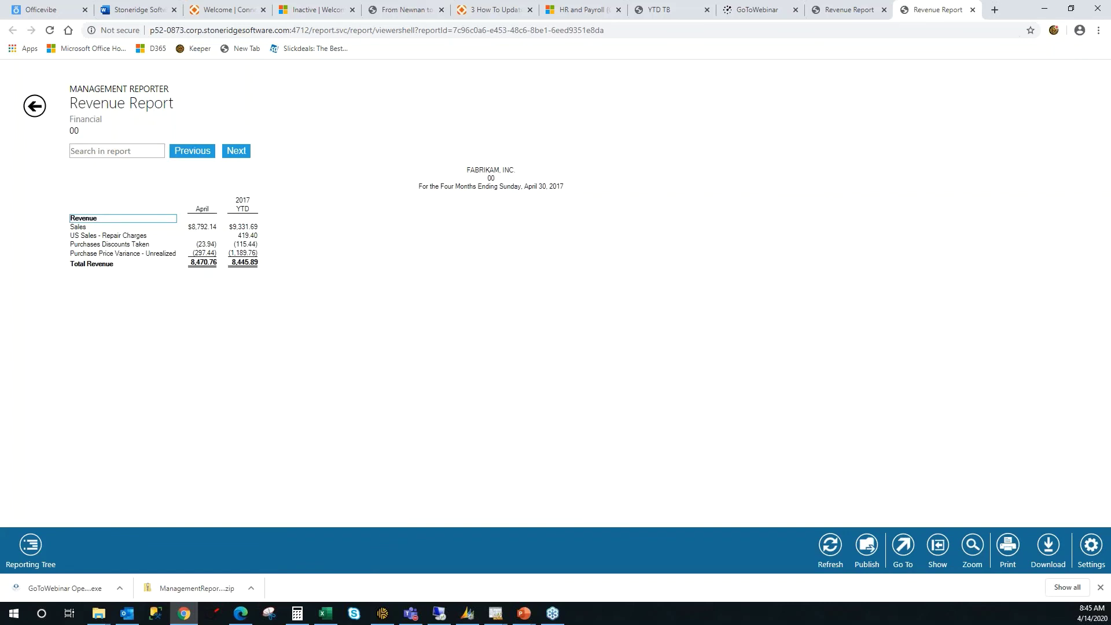
click(31, 547)
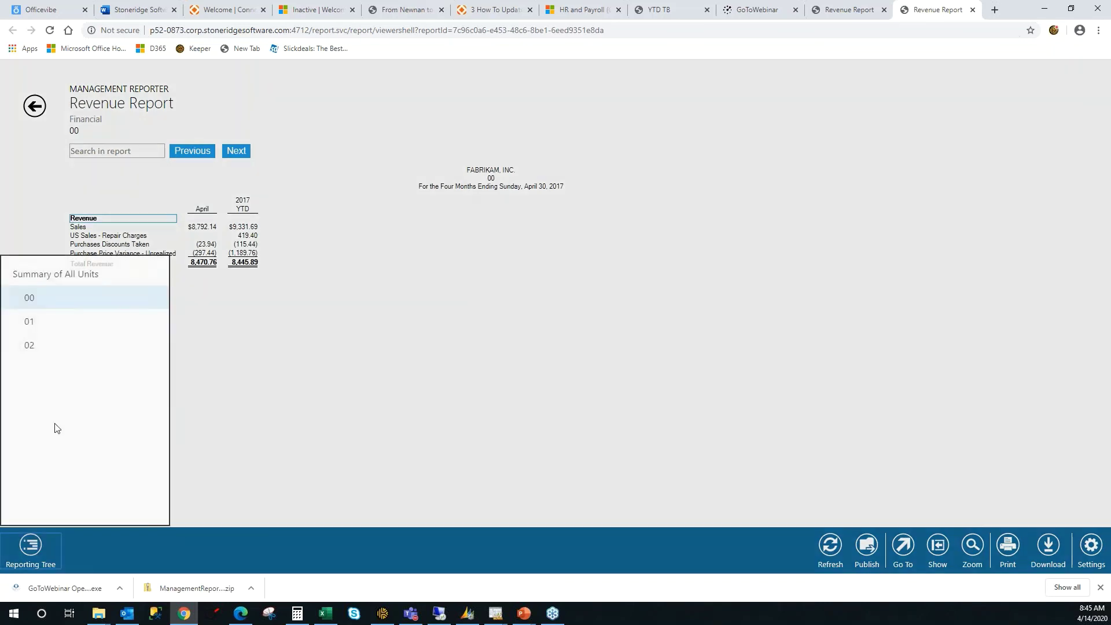
click(26, 319)
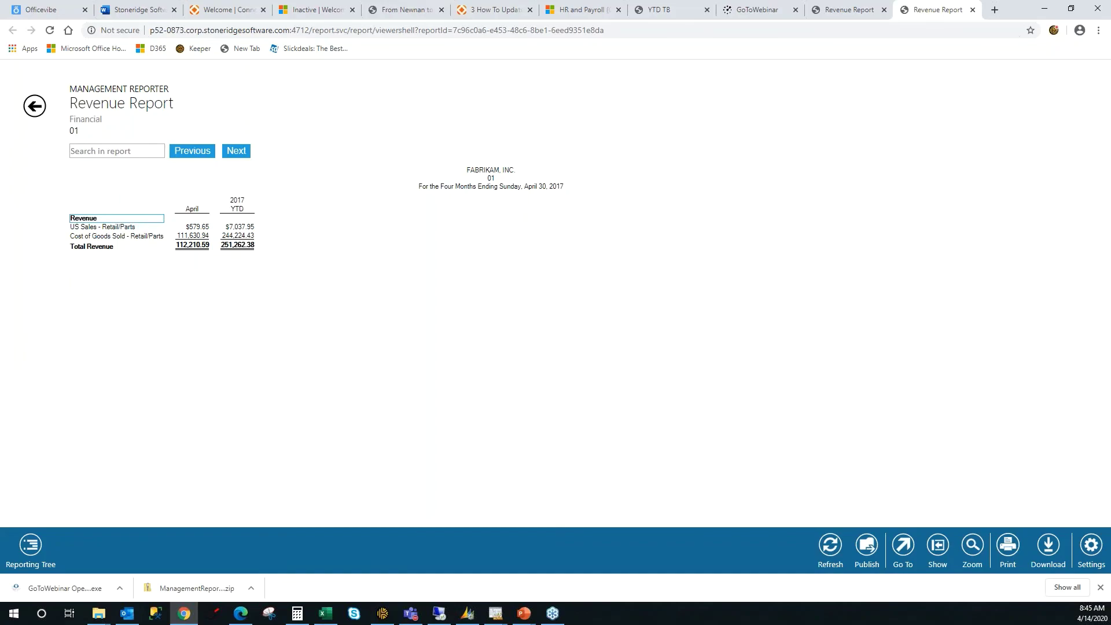